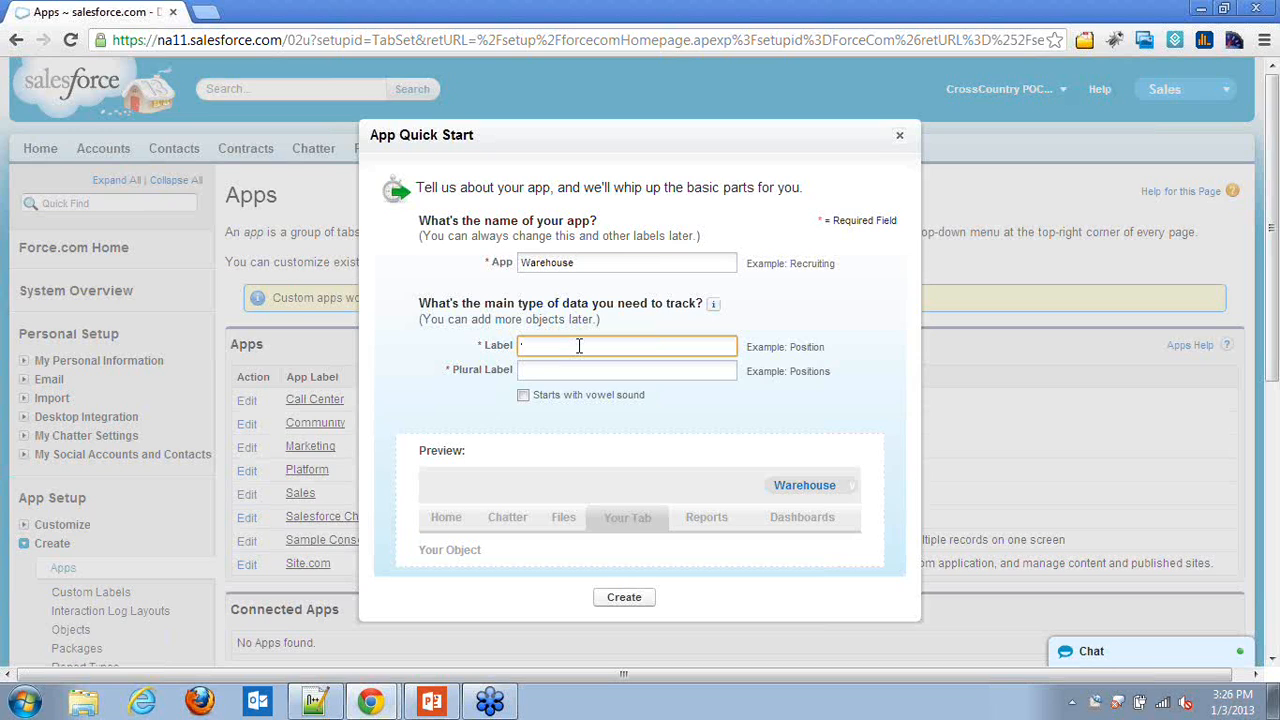
- Enter Merchandise as the object label and Merchandises as the plural label, and create the Warehouse app
text(Merchandise)
click(558, 371)
text(Mer)
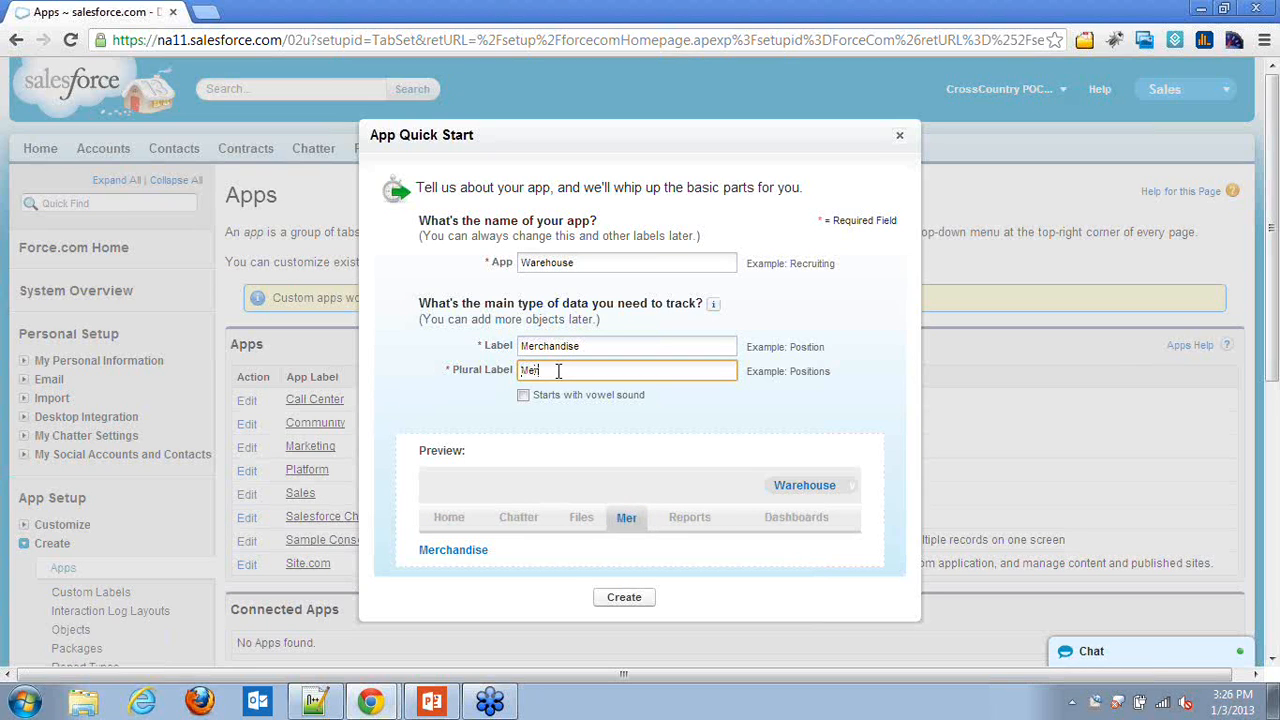
text(chand)
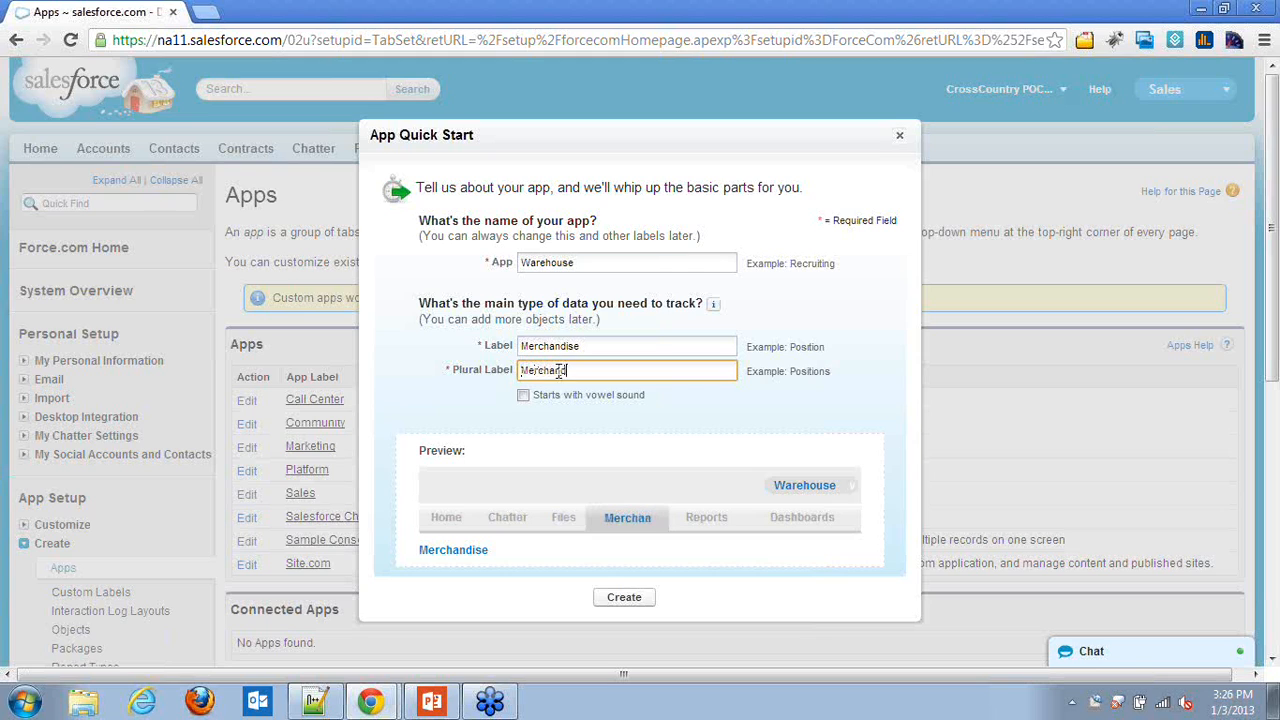
text(ises)
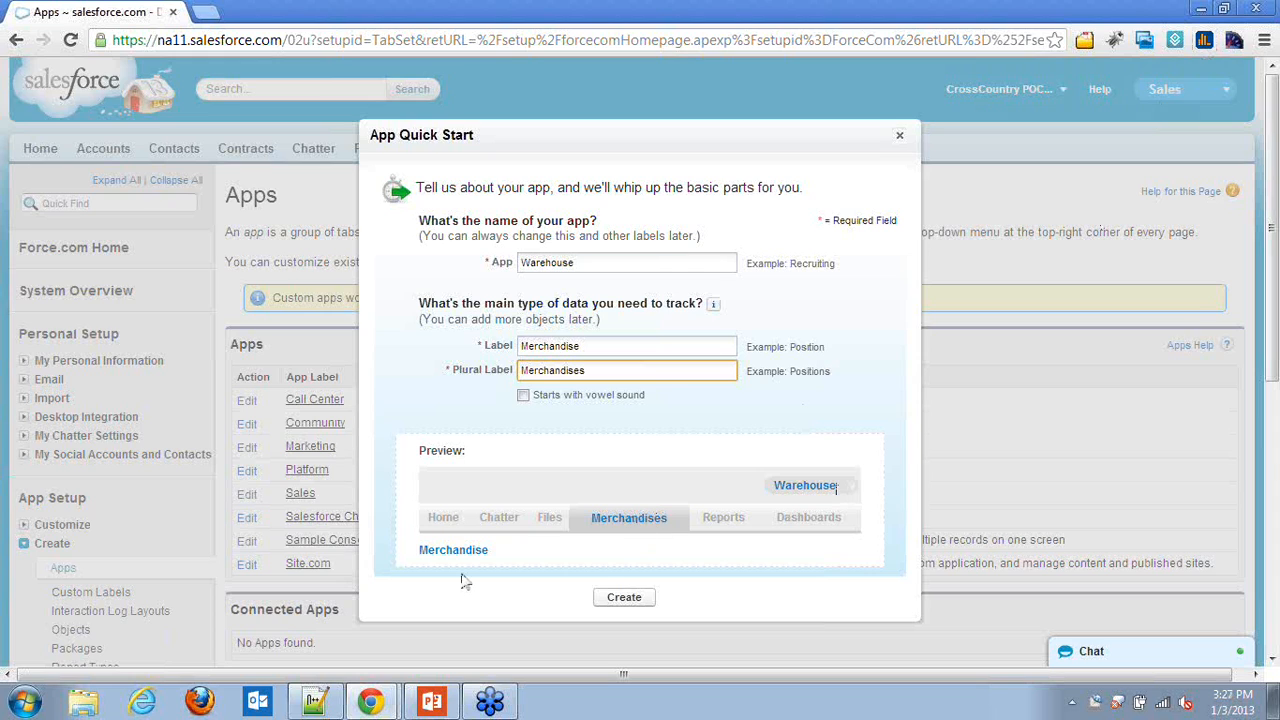
click(624, 598)
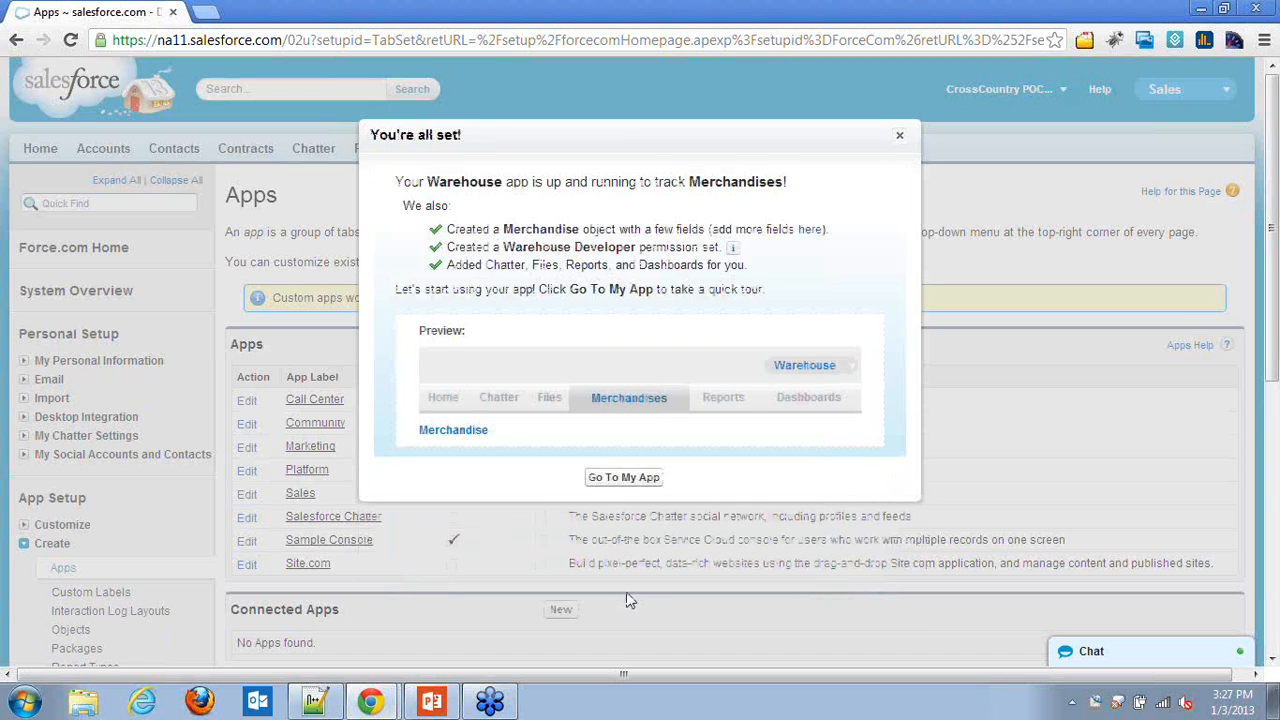
- Go to the new Warehouse app, decline the tour, and open the field list of the Merchandise object
click(633, 479)
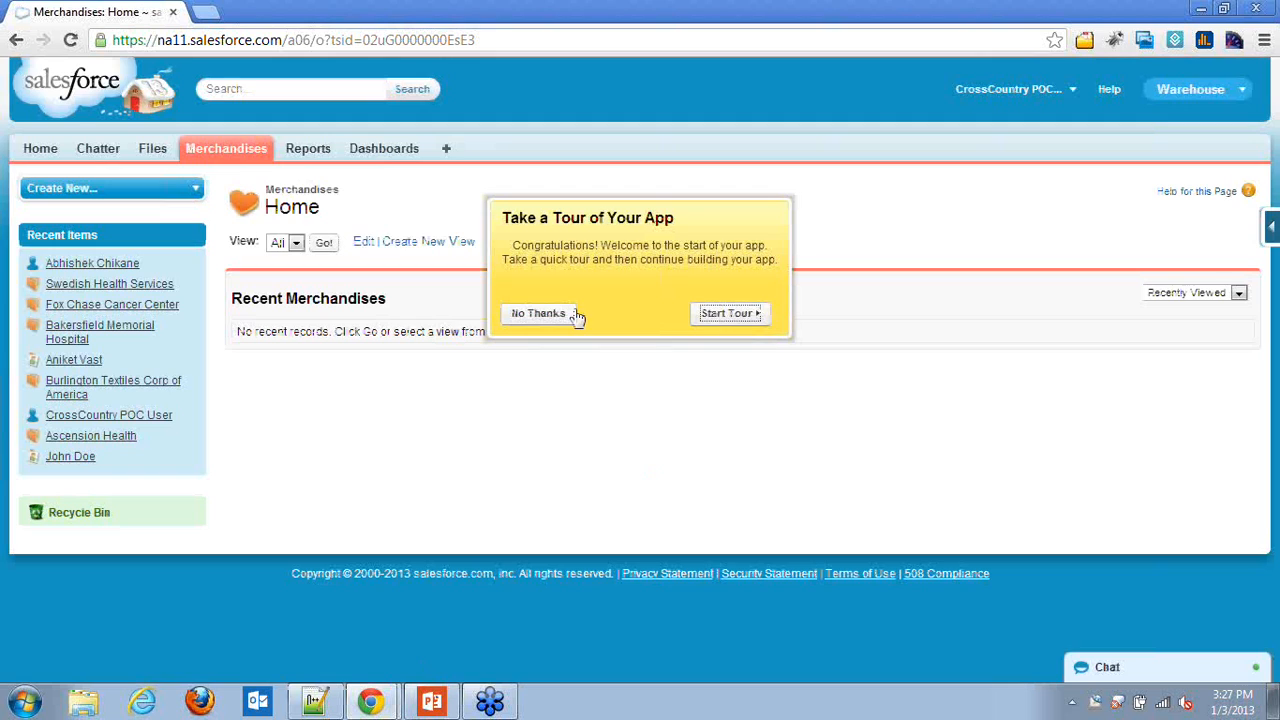
click(561, 313)
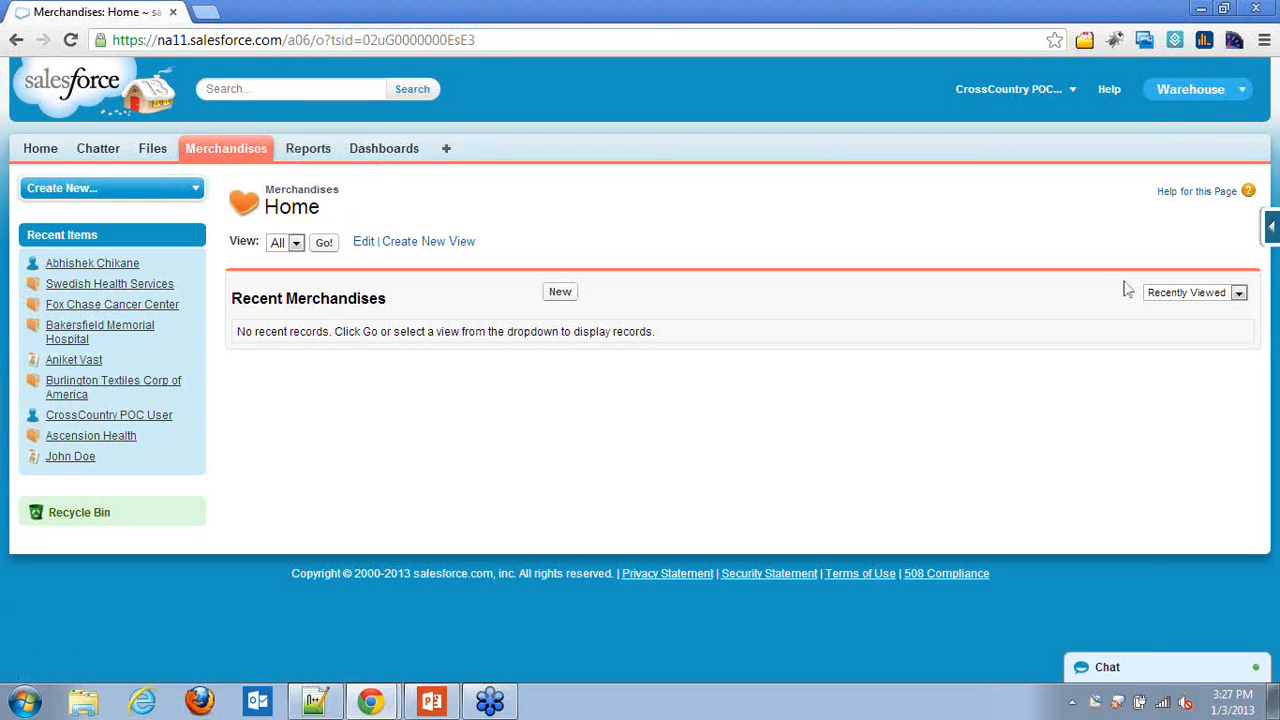
click(1271, 232)
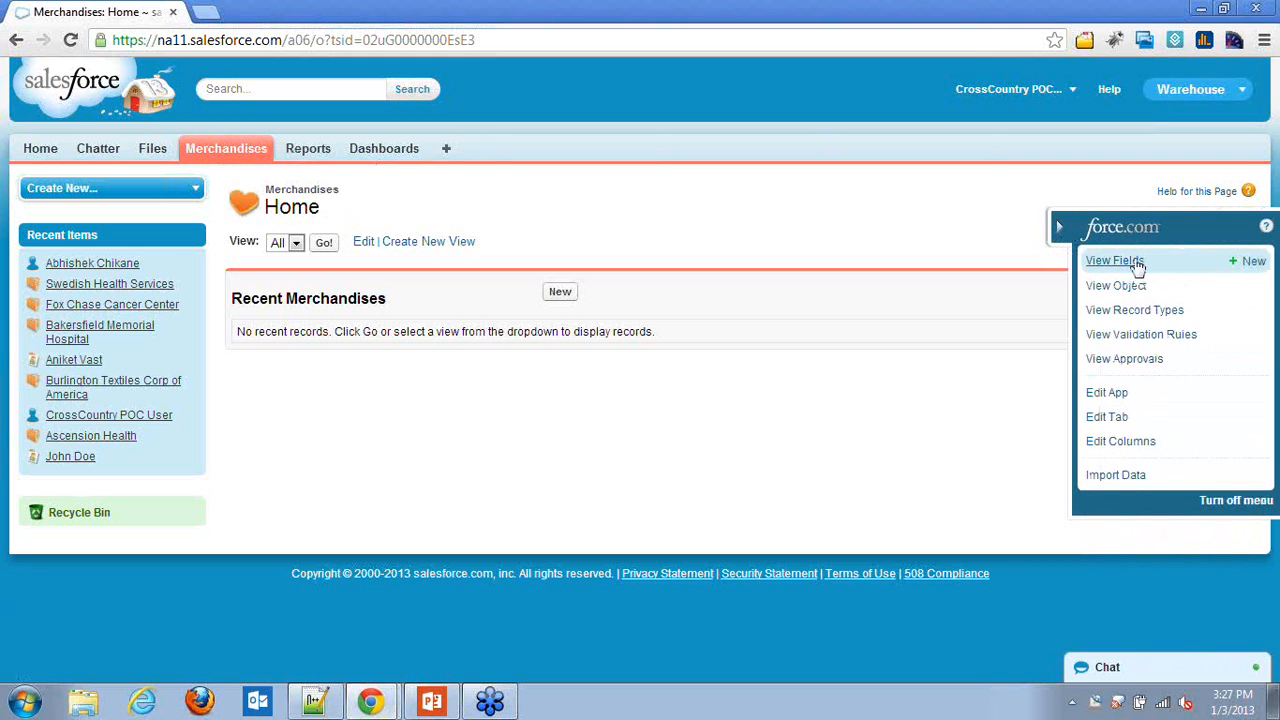
click(1139, 265)
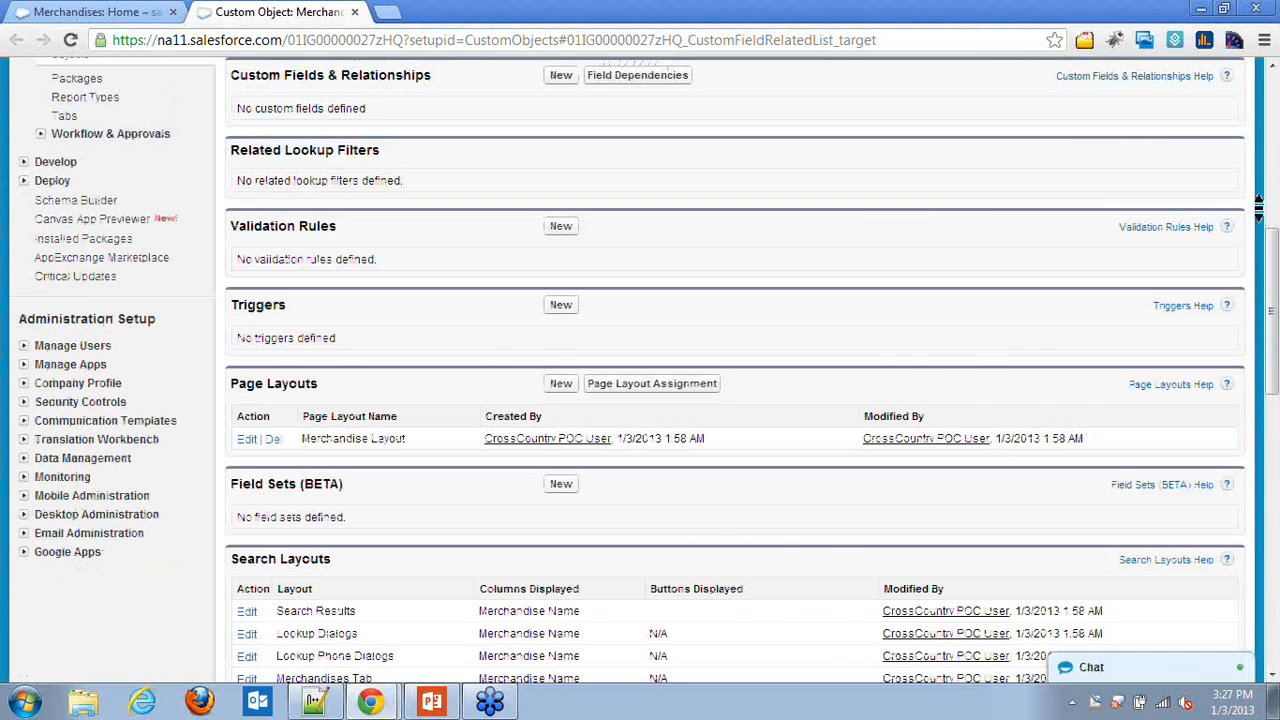
- Start a new custom field on the Merchandise object
scroll(1258, 205, down, 3)
scroll(1258, 208, up, 8)
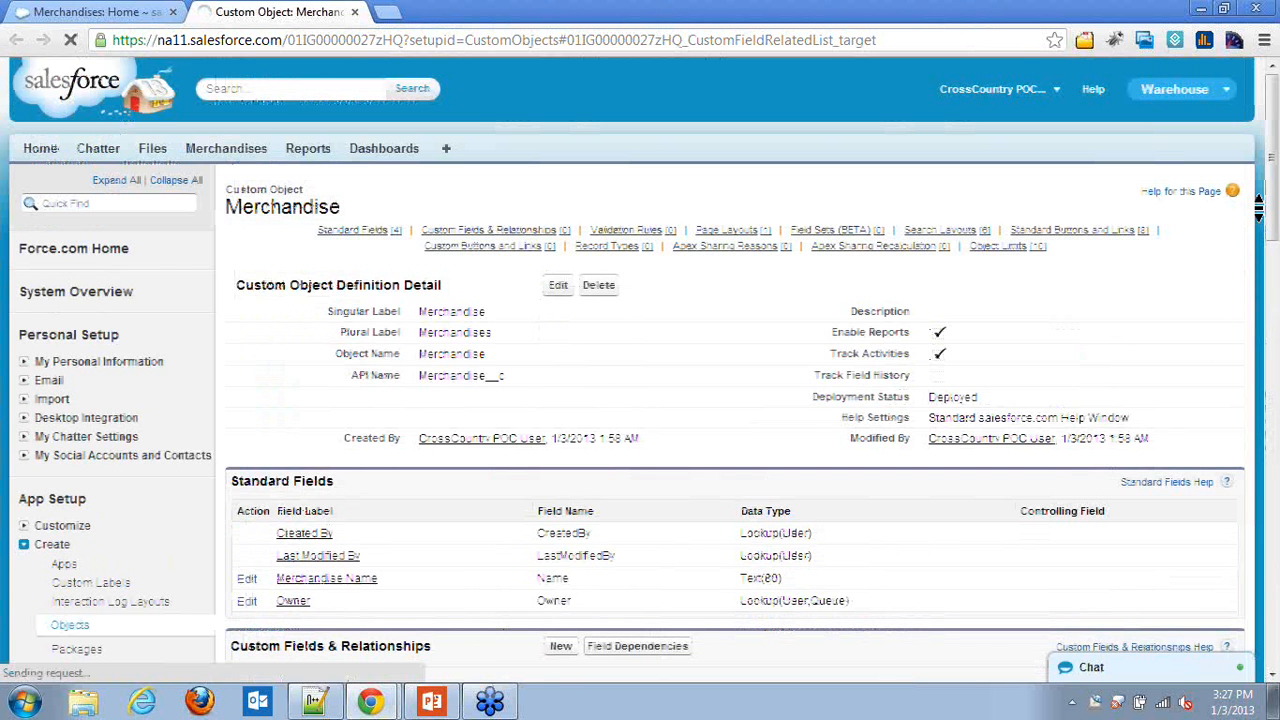
drag(1275, 147, 1274, 197)
scroll(513, 176, down, 1)
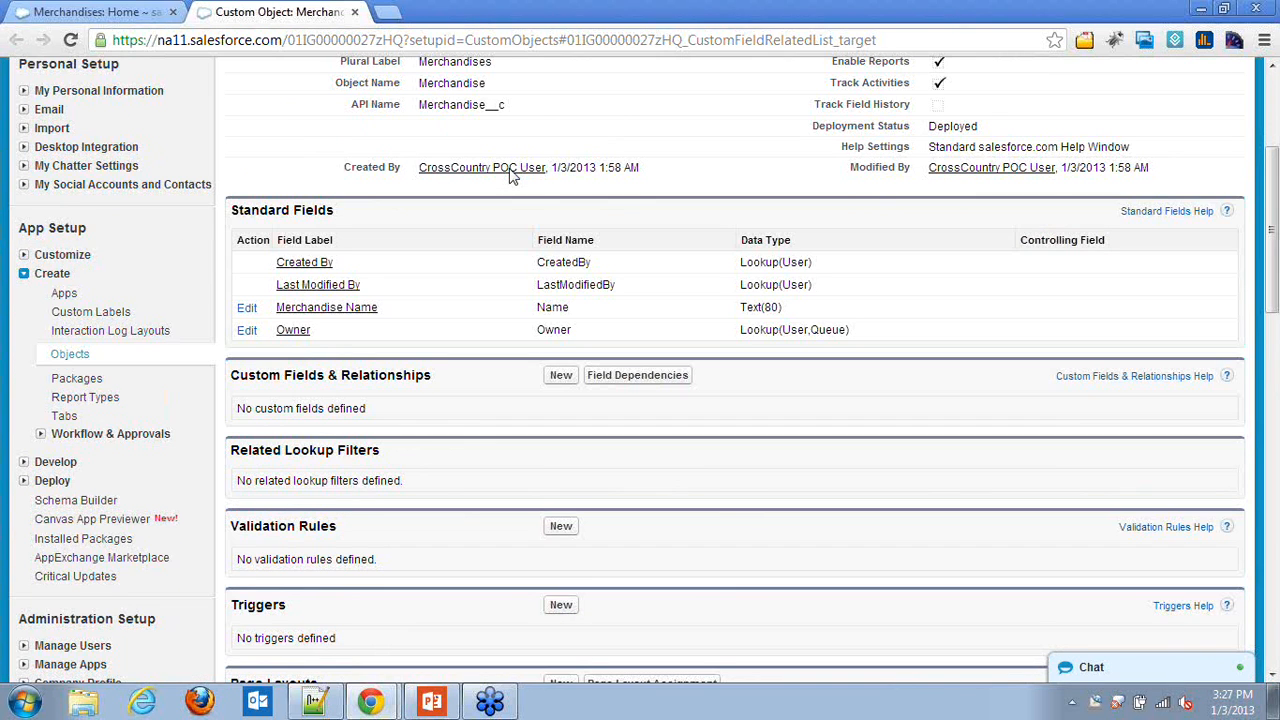
scroll(511, 176, down, 2)
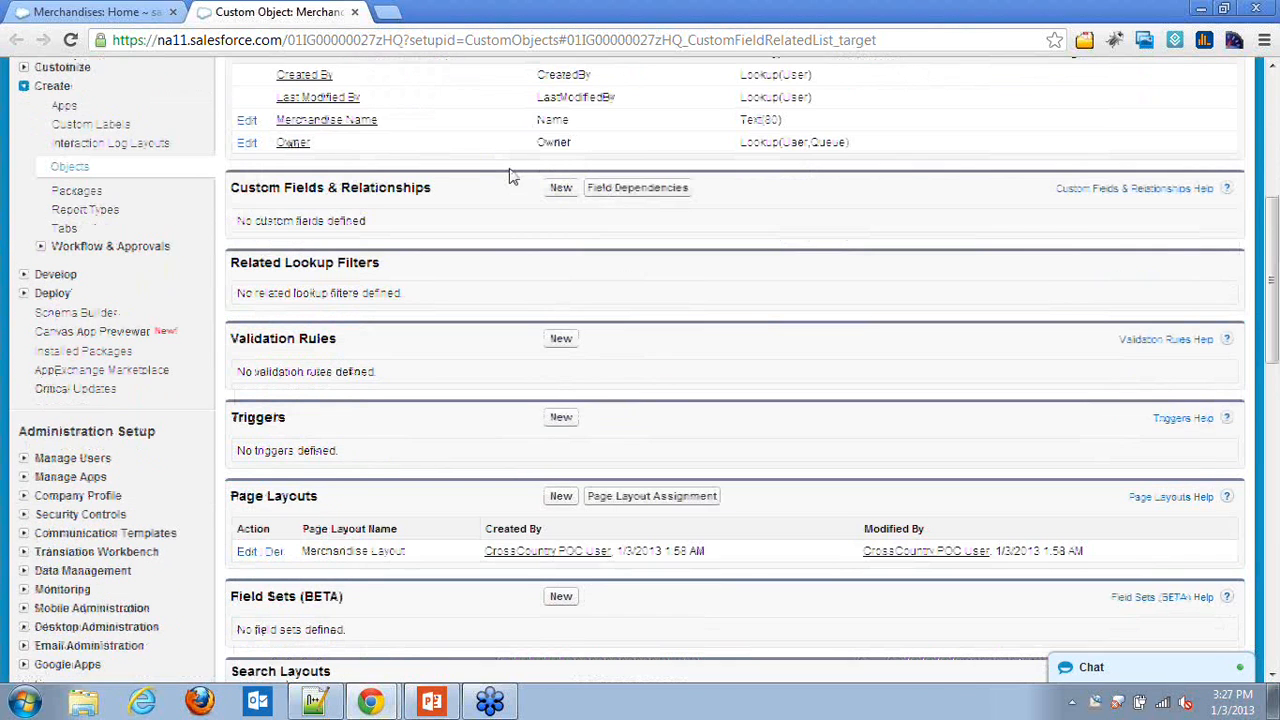
click(556, 192)
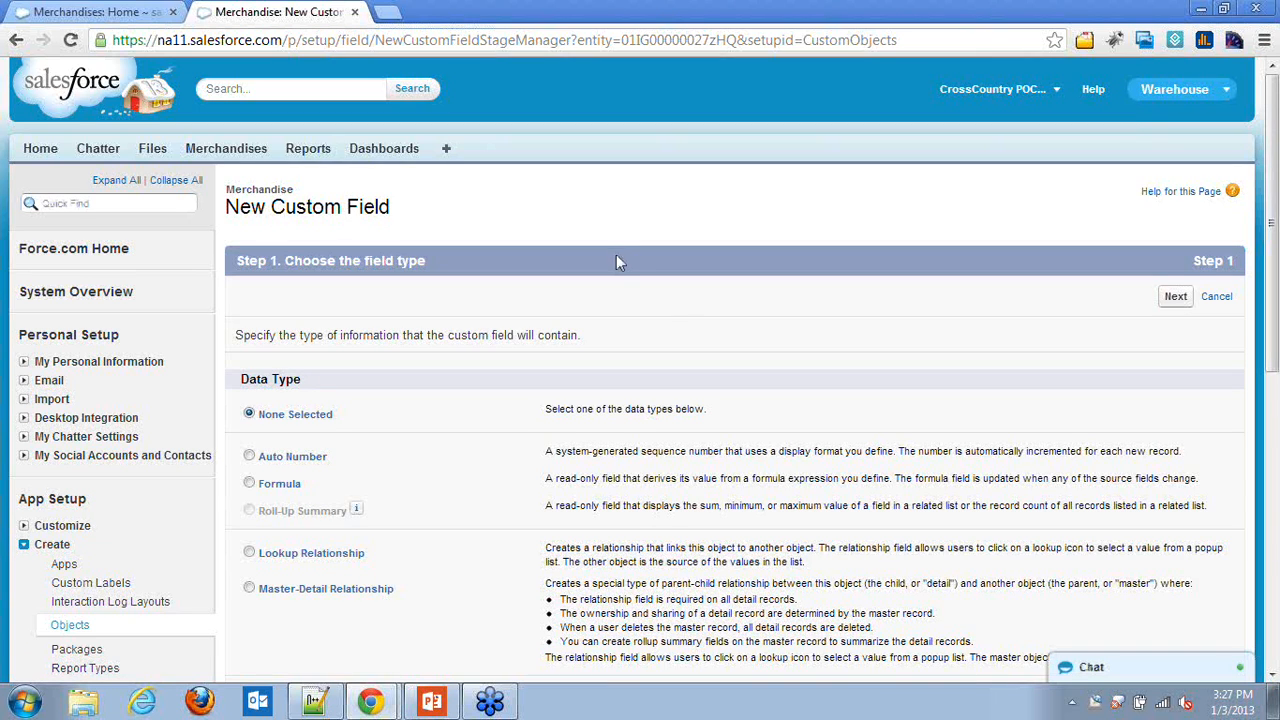
- Choose Text Area as the data type of the new field and continue to its details
scroll(688, 327, down, 5)
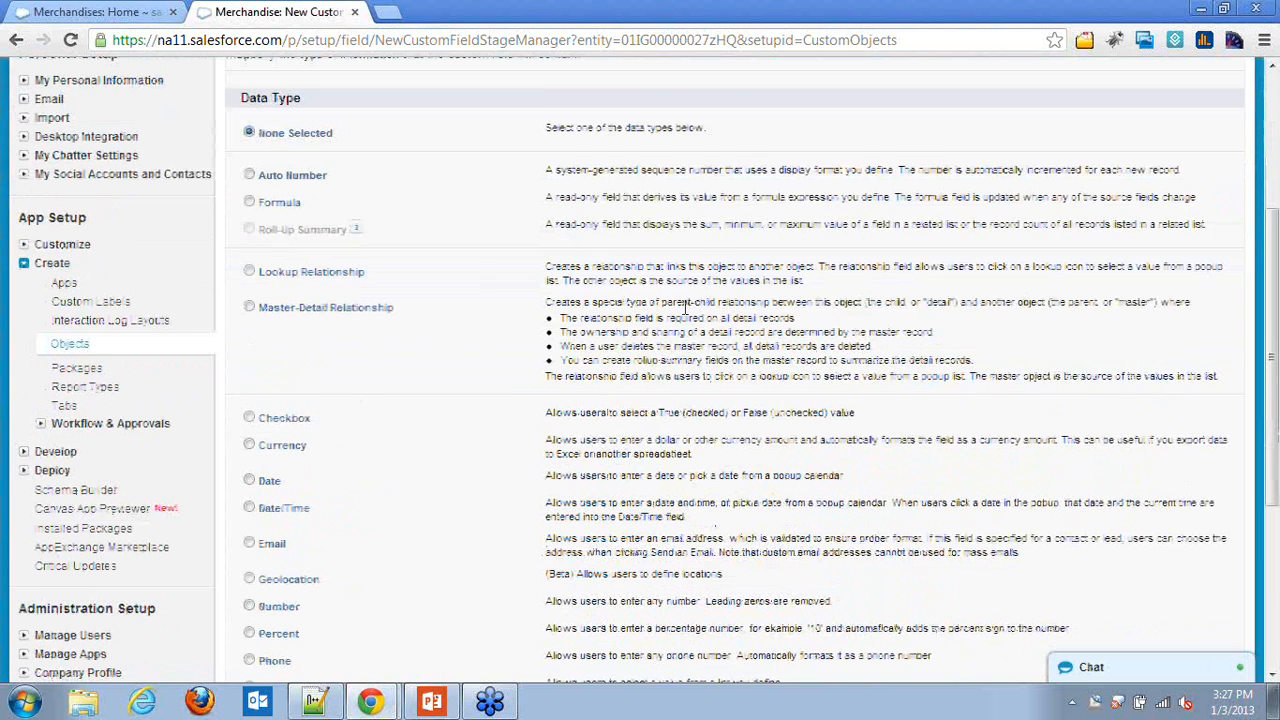
scroll(657, 308, down, 2)
click(288, 437)
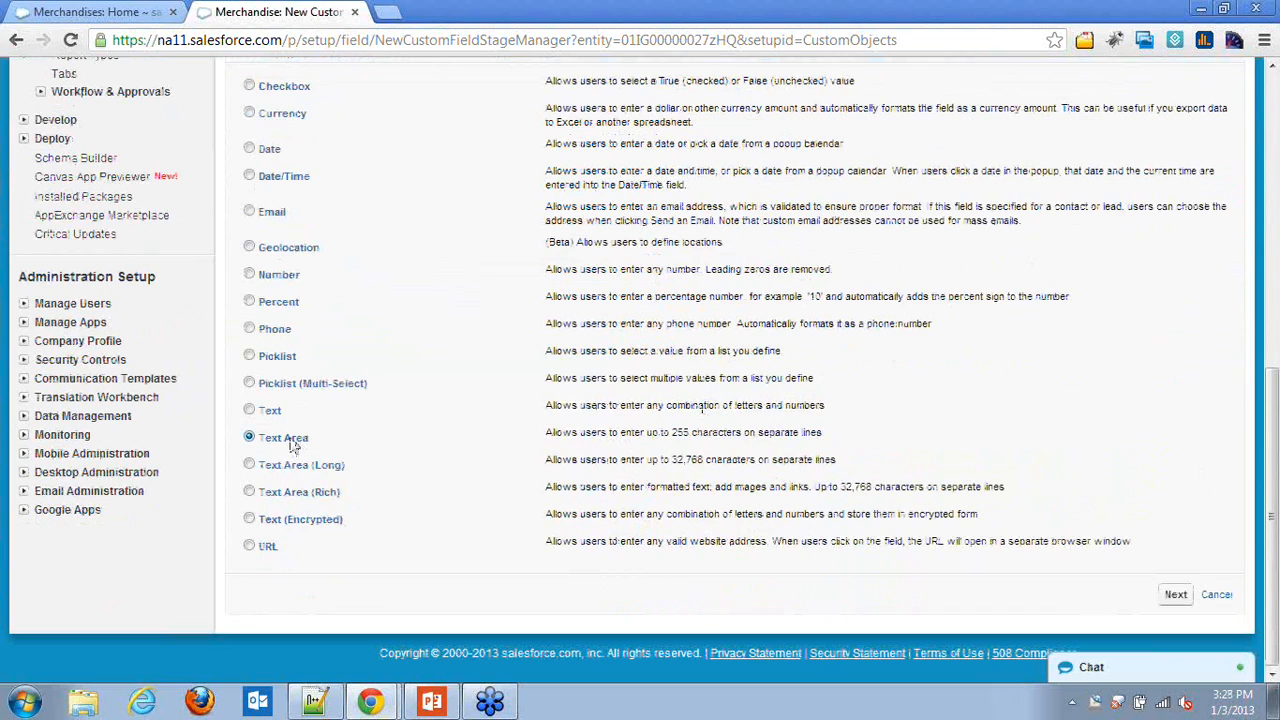
scroll(362, 438, up, 1)
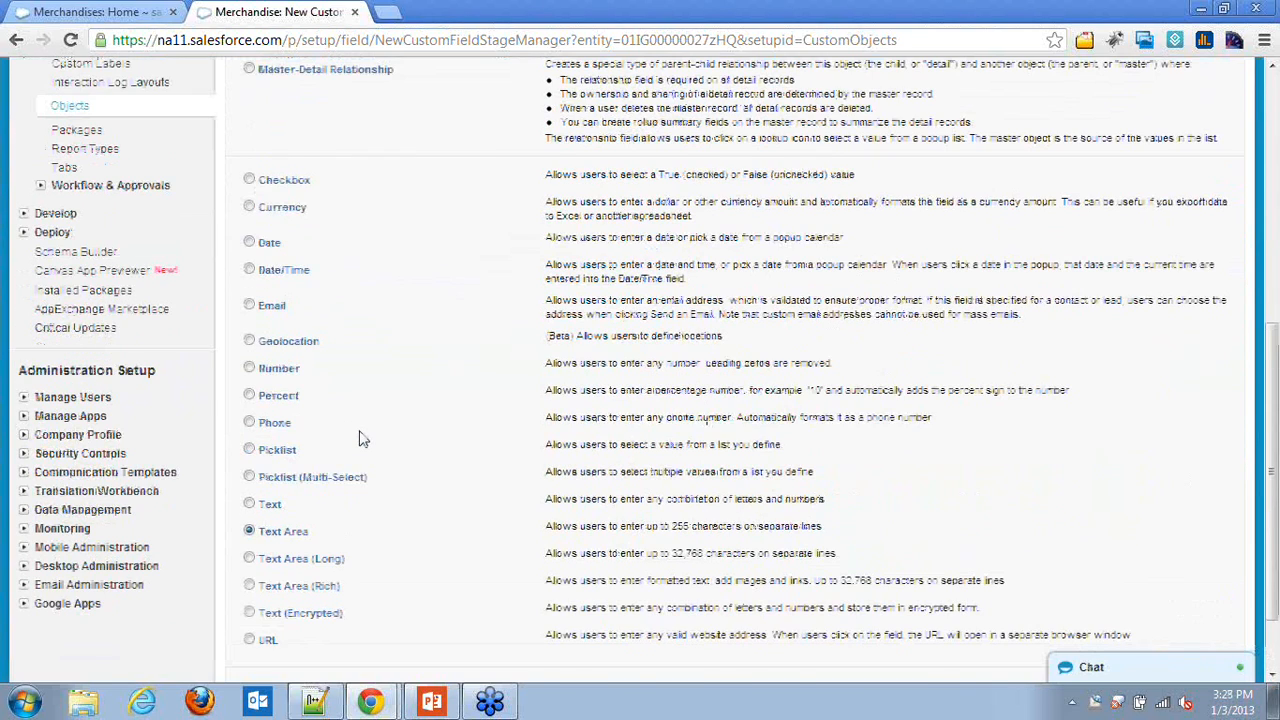
scroll(362, 438, up, 3)
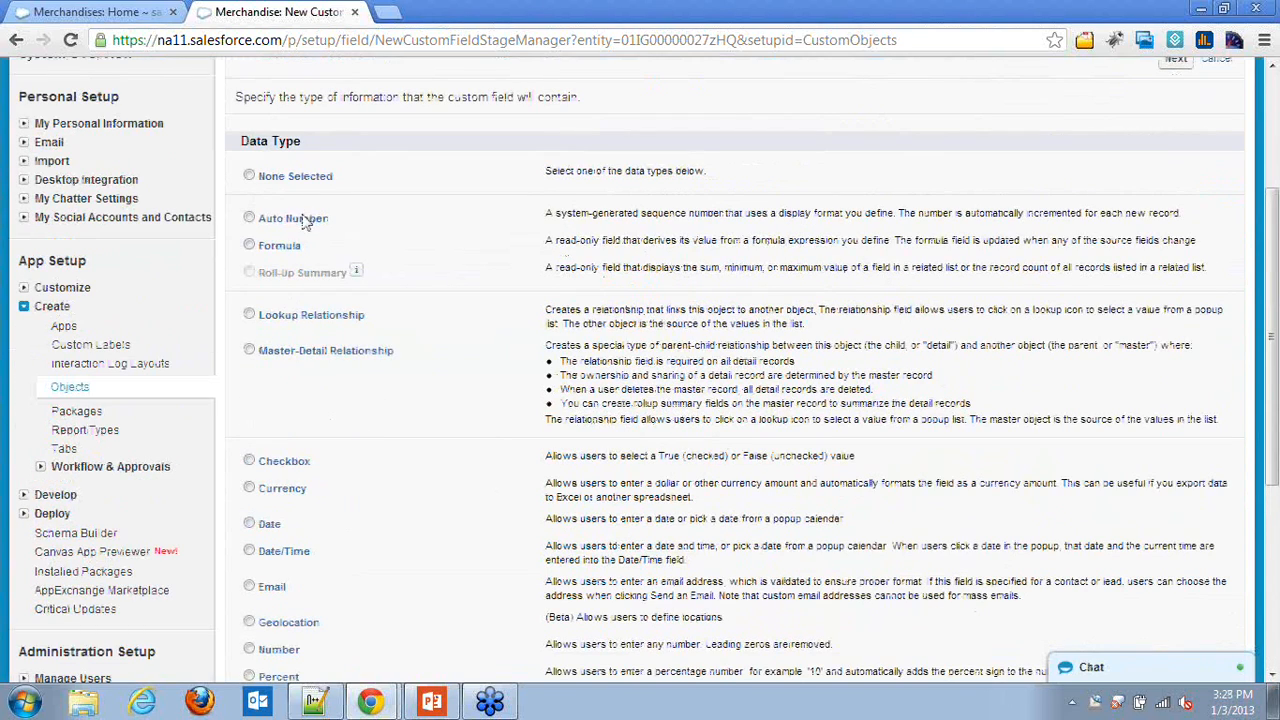
scroll(310, 238, down, 1)
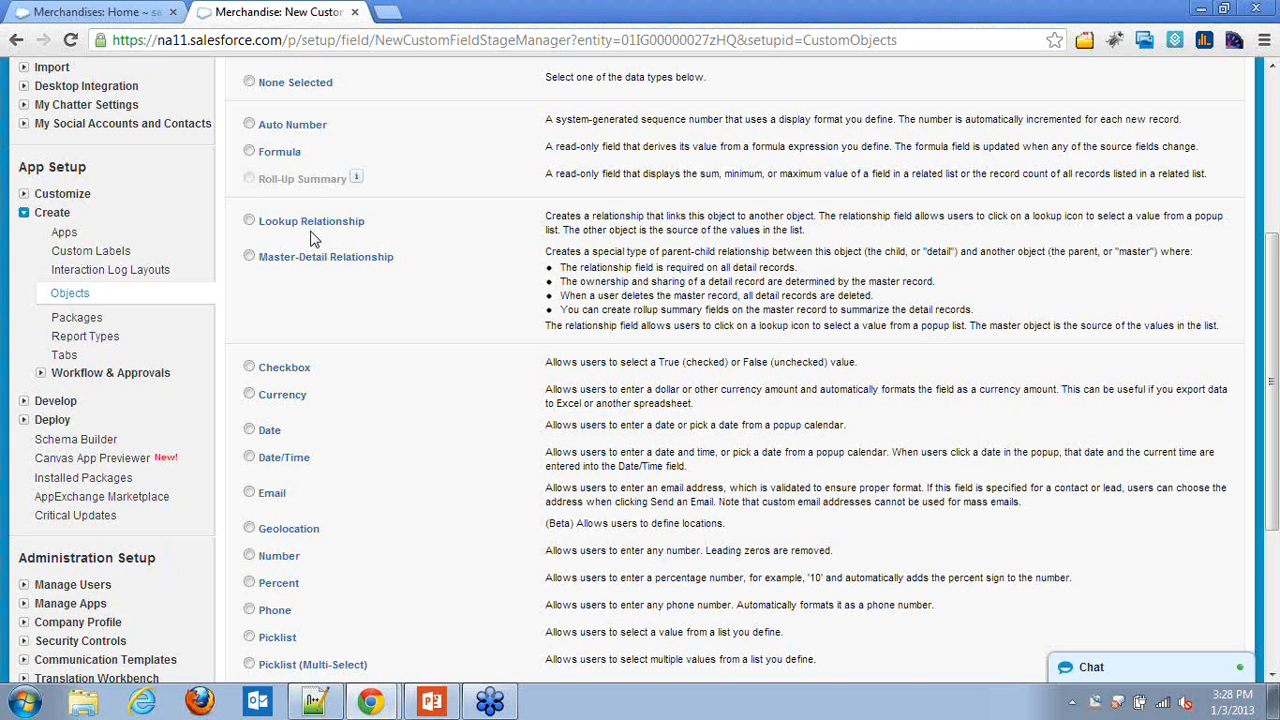
scroll(305, 240, down, 1)
scroll(295, 243, down, 1)
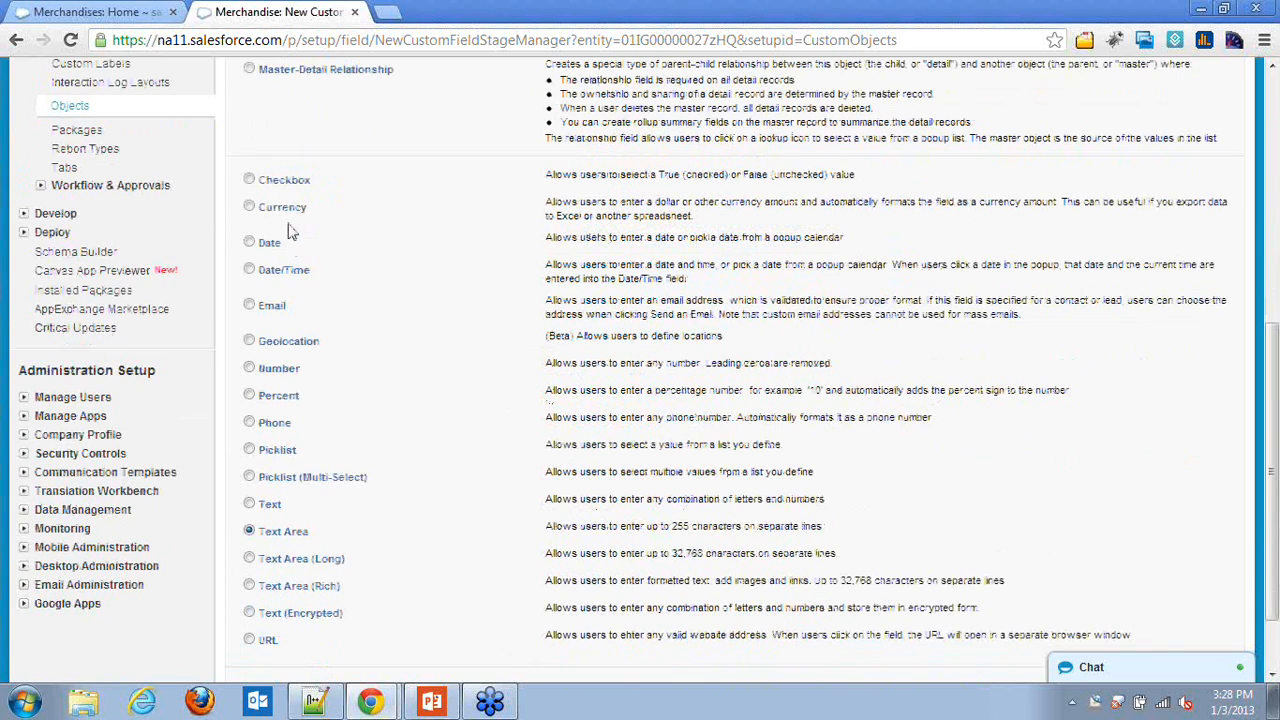
scroll(290, 275, down, 1)
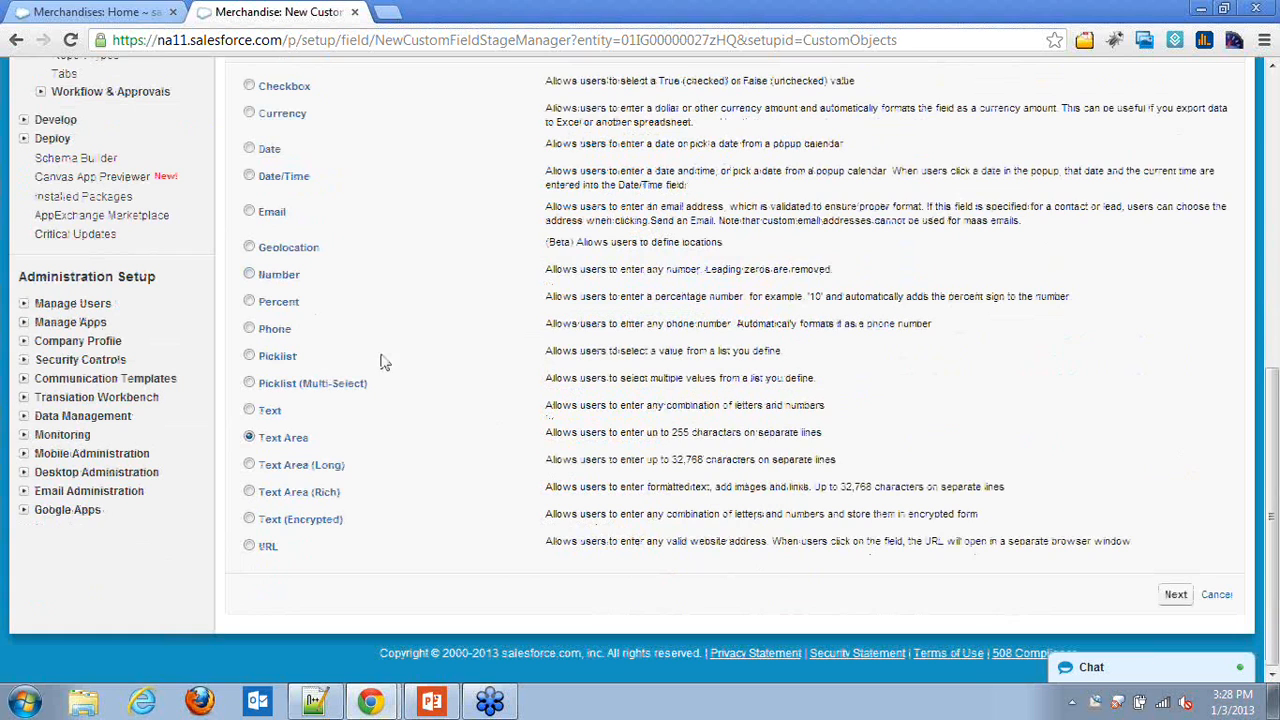
click(1178, 598)
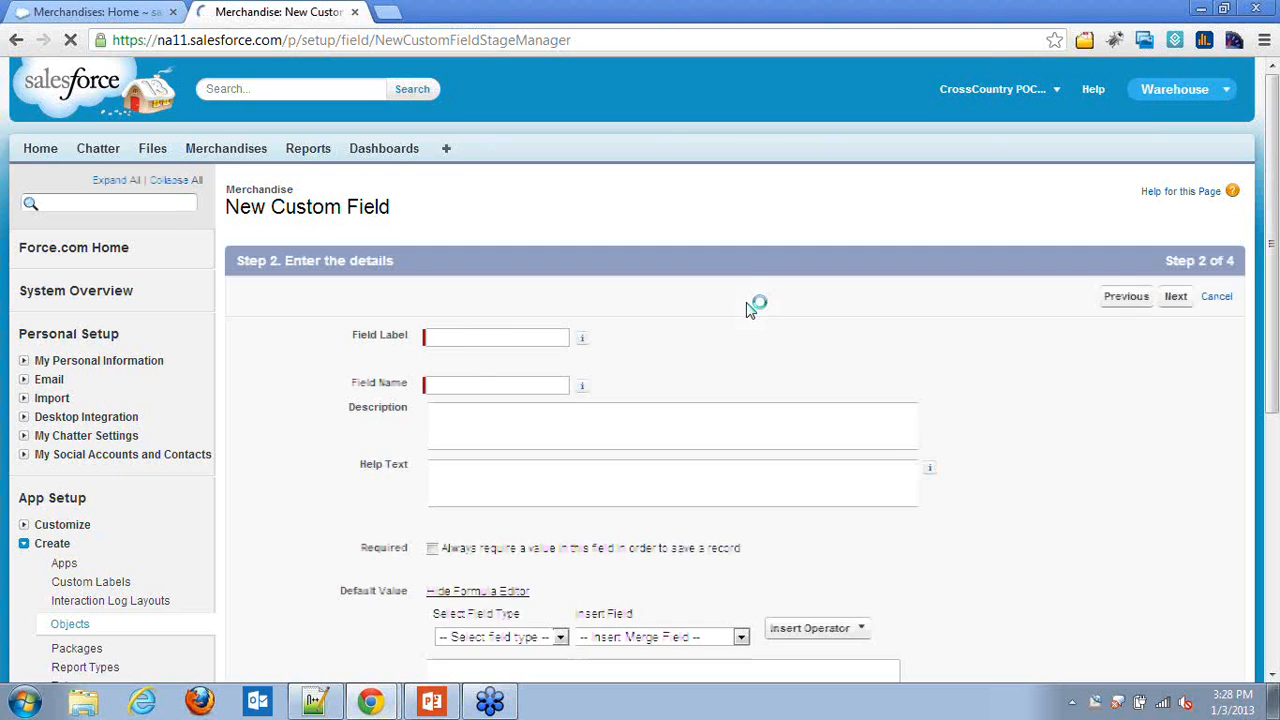
- Set the field label to Description and let the field name fill in to match
click(480, 335)
text(D)
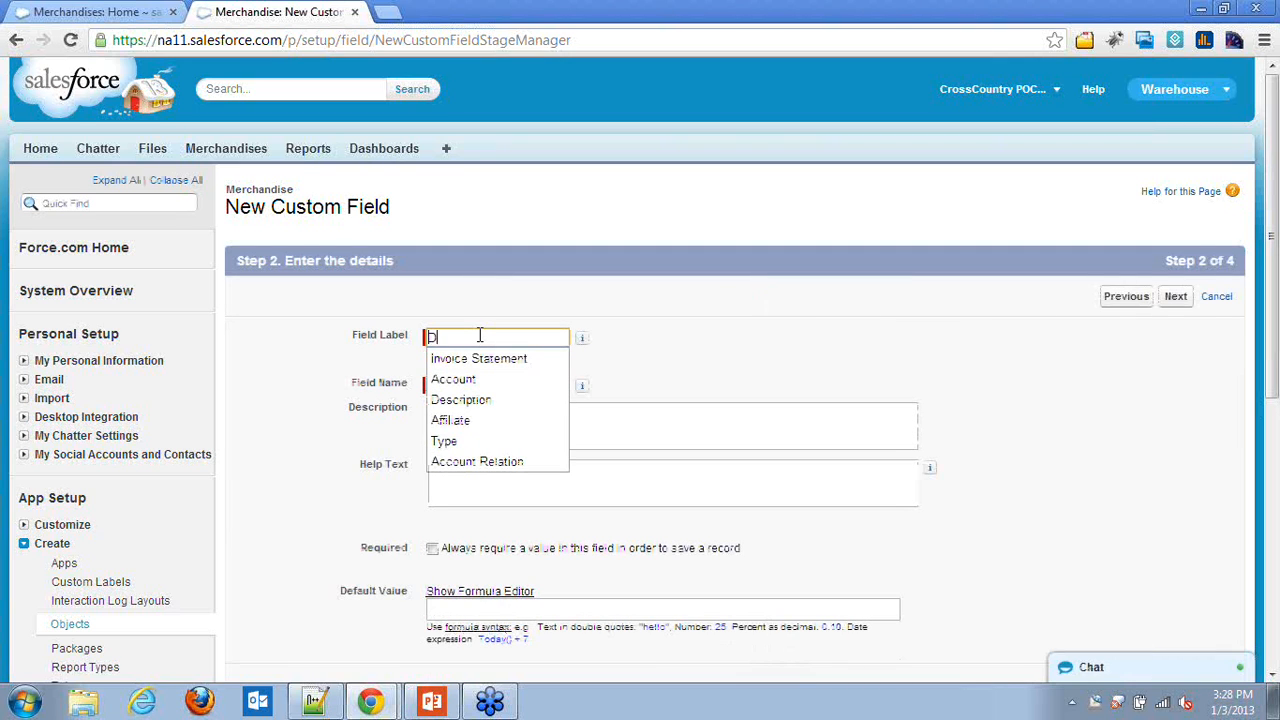
click(478, 356)
click(501, 424)
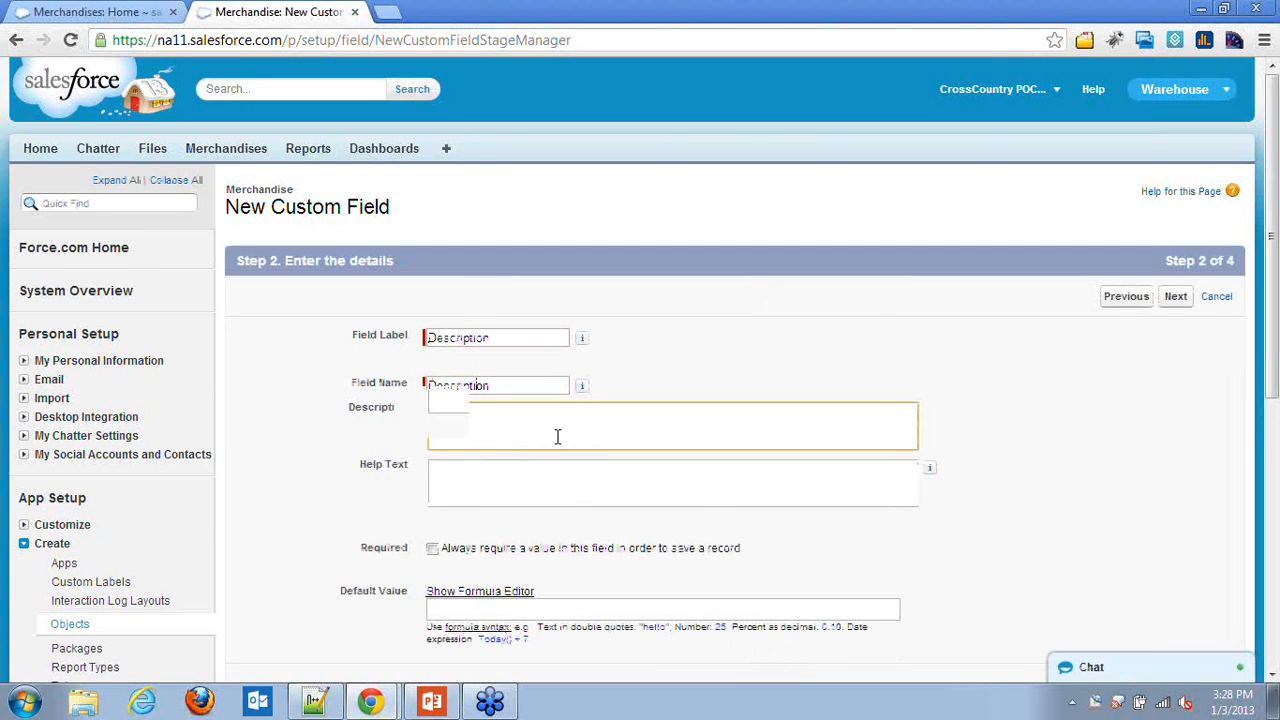
- Enter "This is product description." as the field's description and copy the same text into its help text
scroll(557, 437, down, 2)
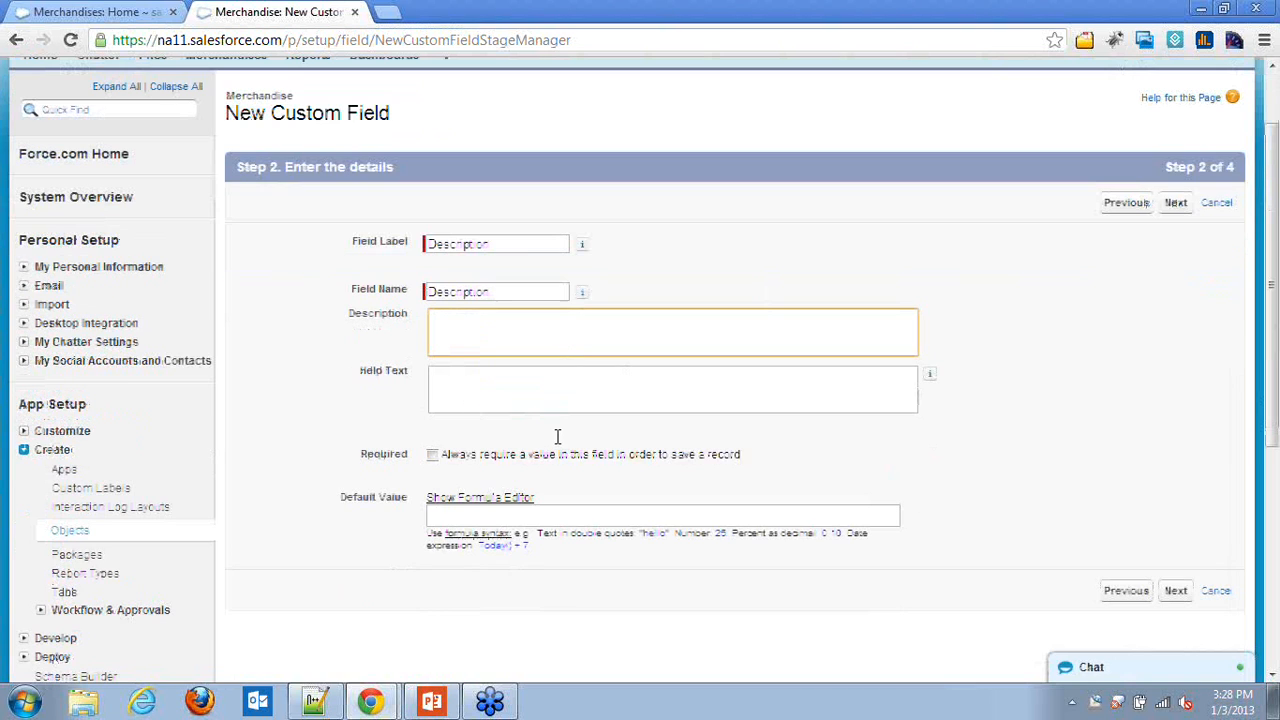
click(492, 386)
click(489, 334)
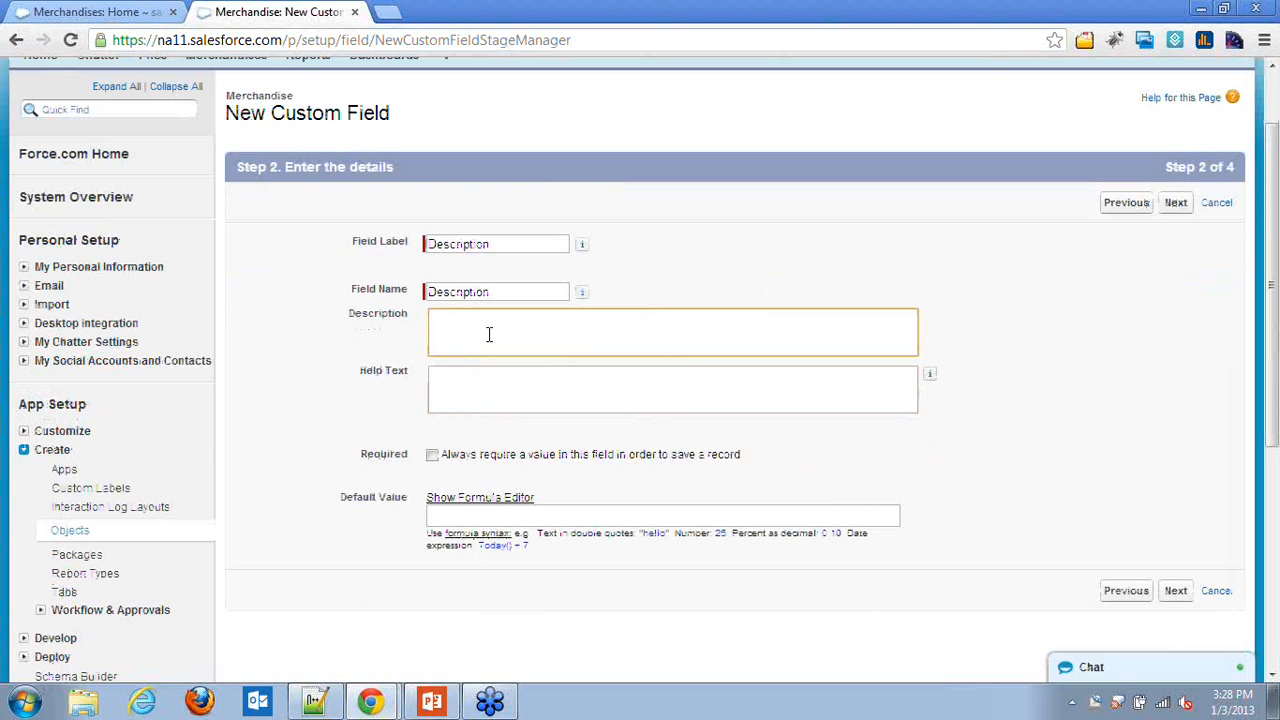
text(This)
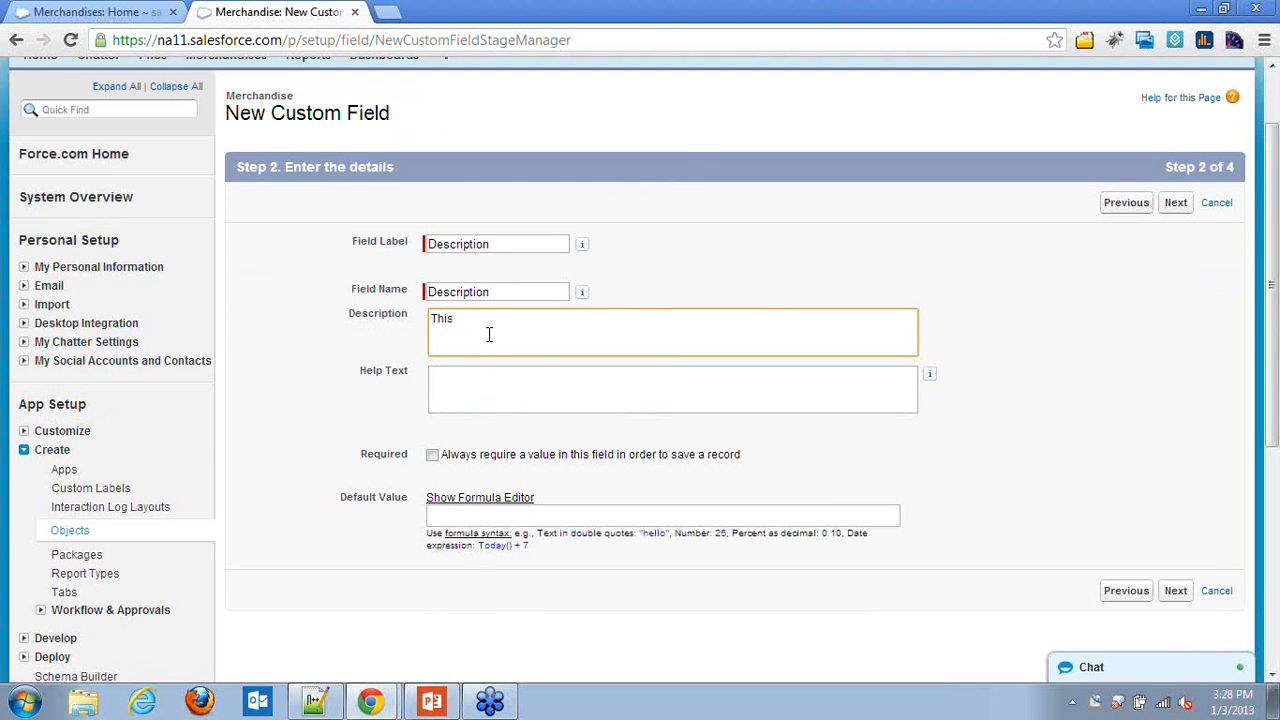
text( is product description)
drag(592, 316, 421, 318)
key(ctrl+c)
click(493, 383)
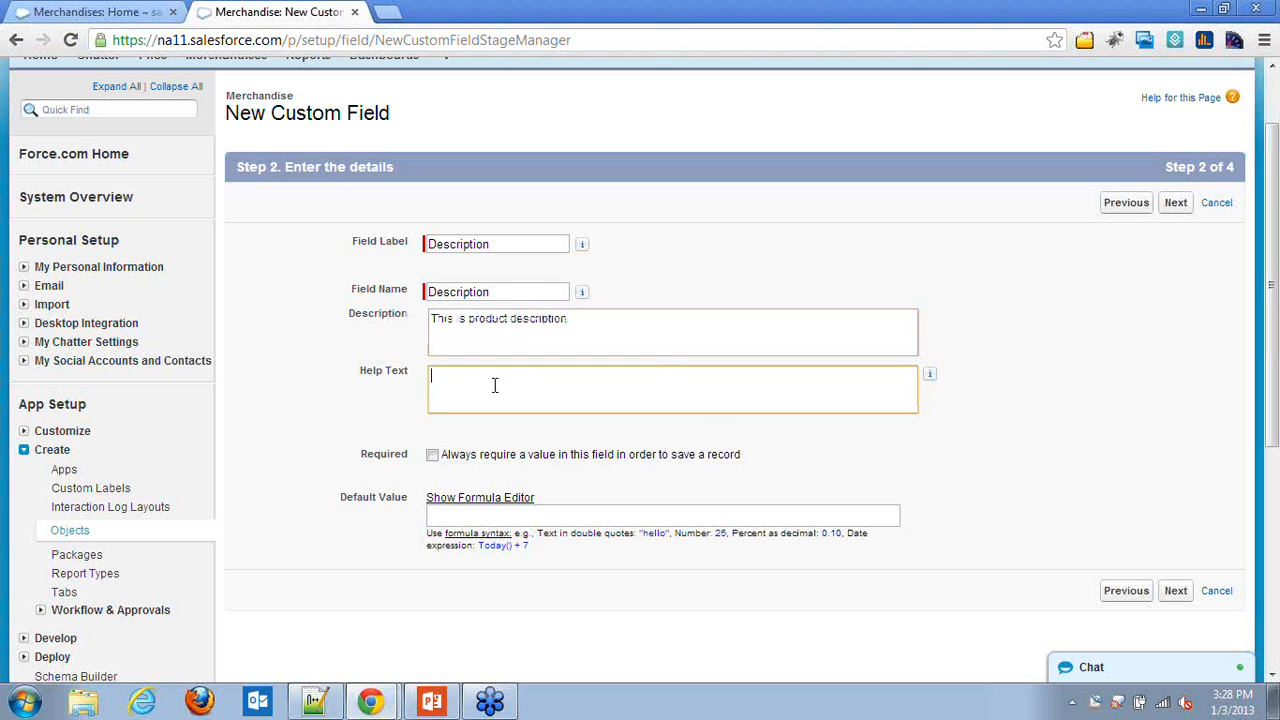
key(ctrl+v)
- Make the Description field always required and continue to field-level security
scroll(709, 423, down, 1)
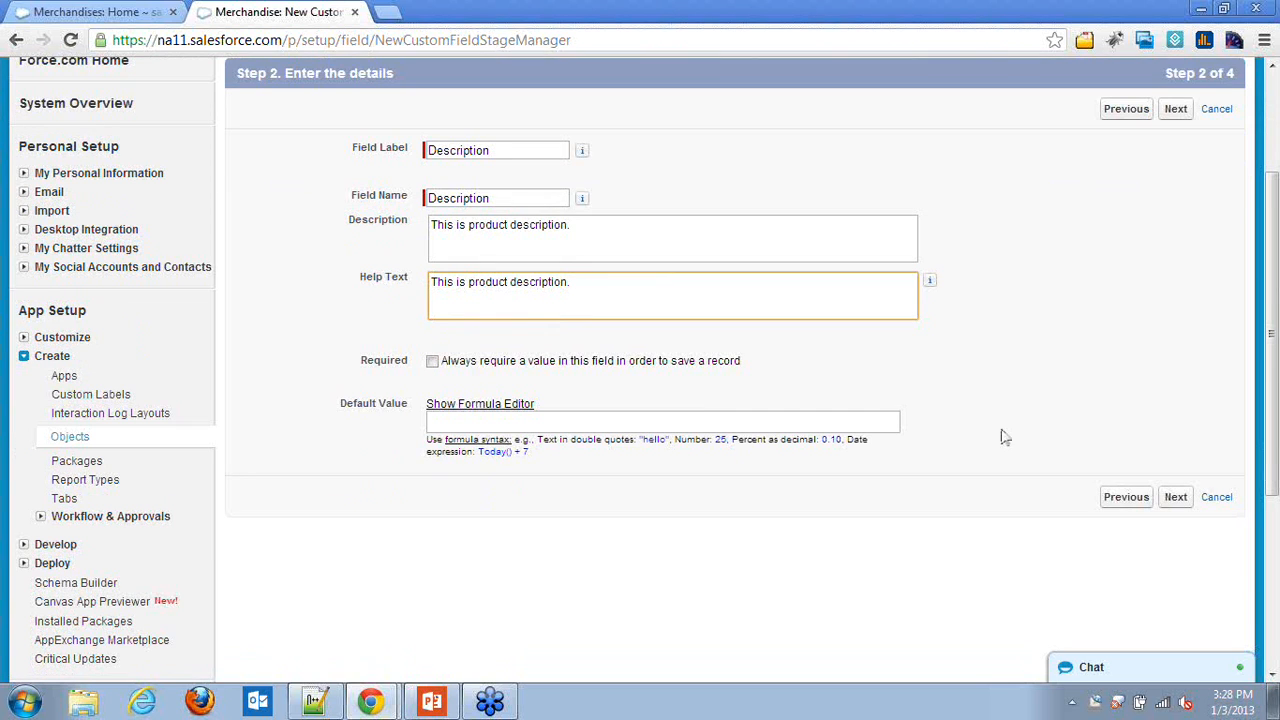
click(432, 361)
click(1176, 498)
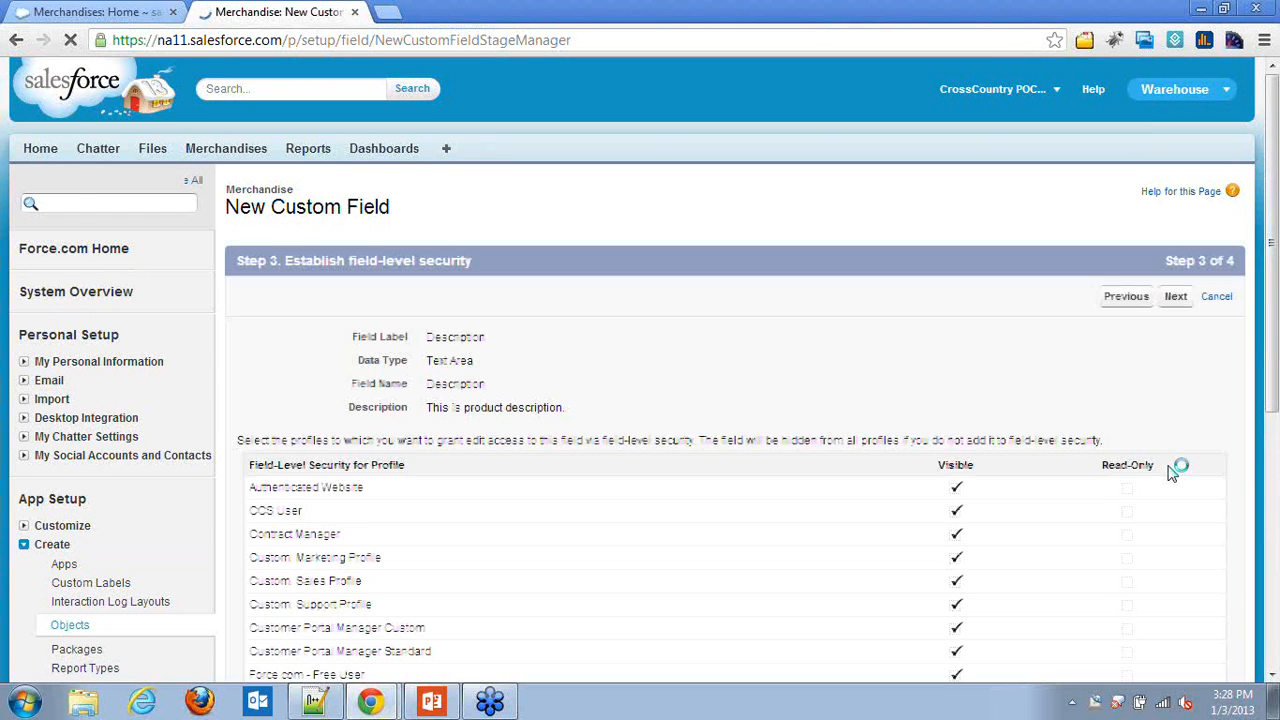
- Accept the default profile visibility and Merchandise Layout placement, then save the Description field and start another new field
scroll(1169, 471, down, 3)
scroll(1166, 471, up, 3)
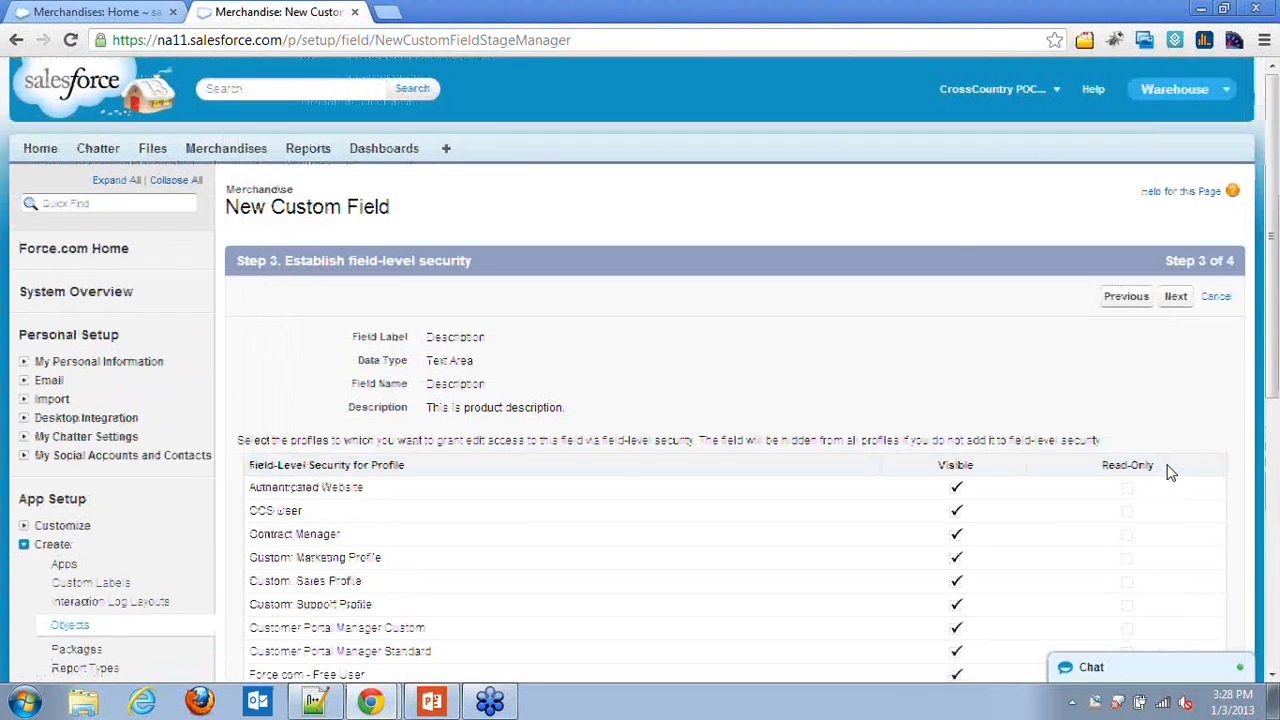
click(1176, 296)
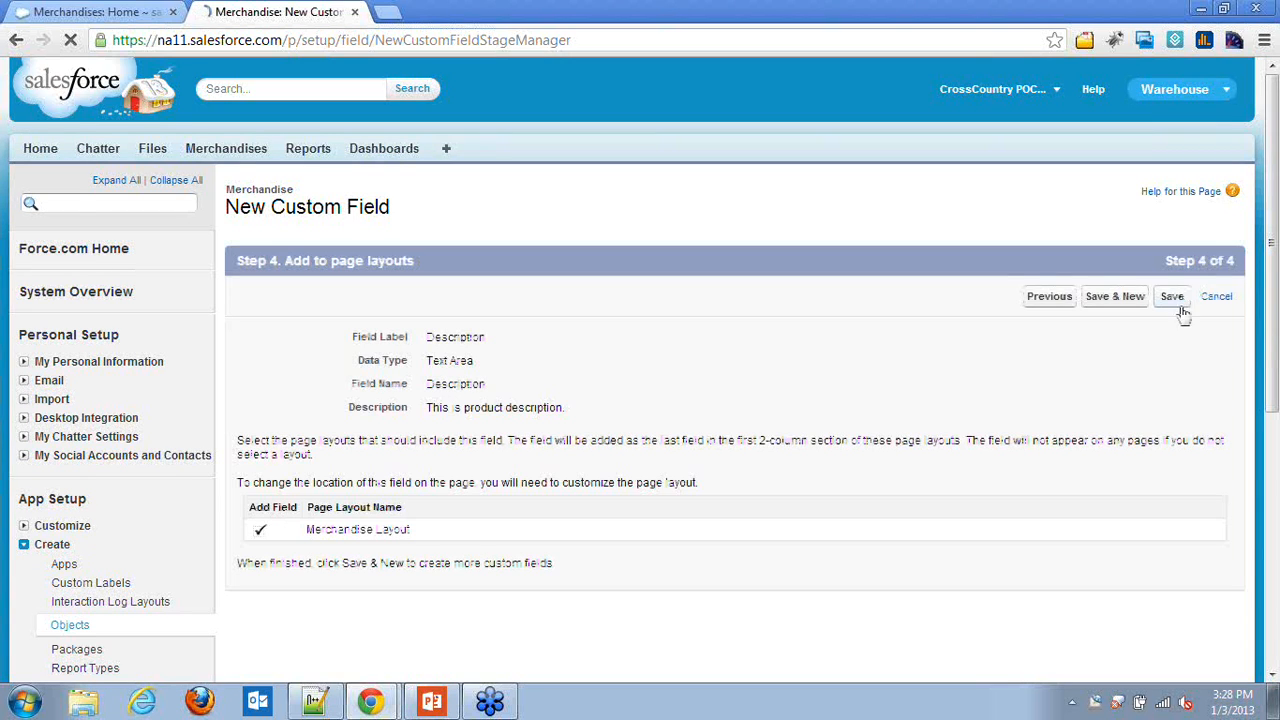
click(1116, 297)
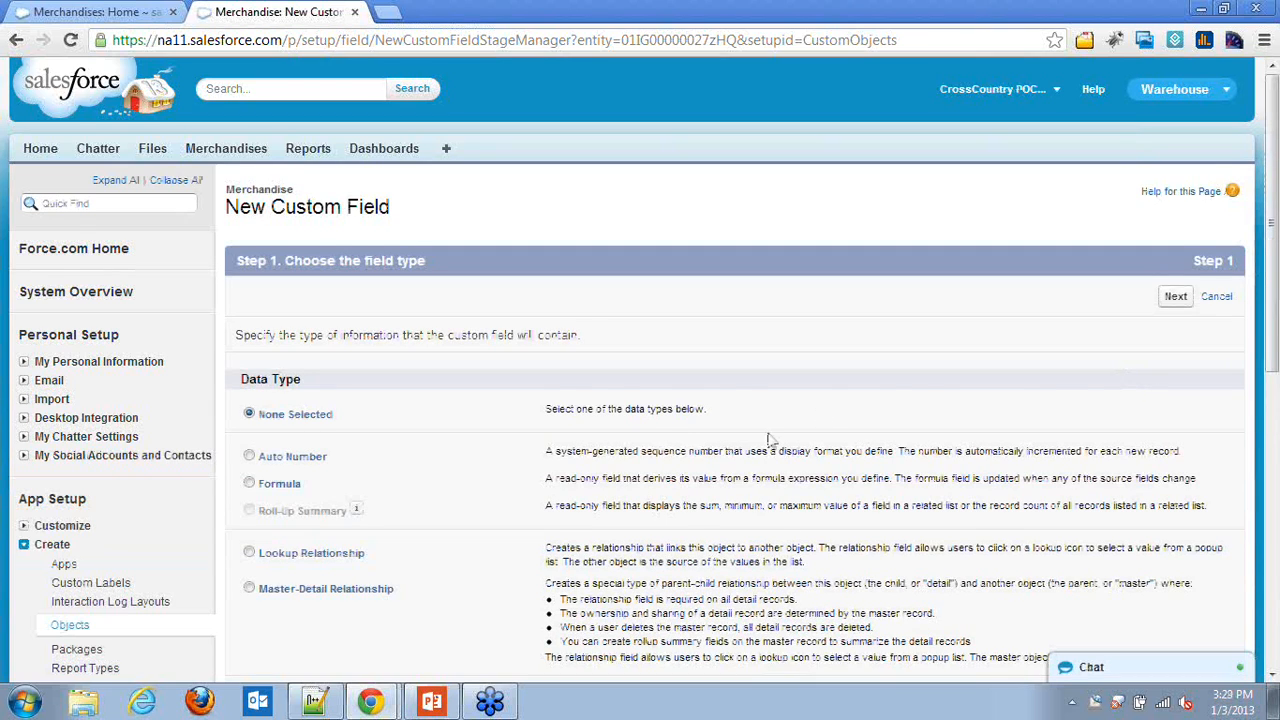
- Choose Currency as the data type of the next custom field and continue to its details
scroll(768, 435, down, 1)
scroll(771, 440, down, 3)
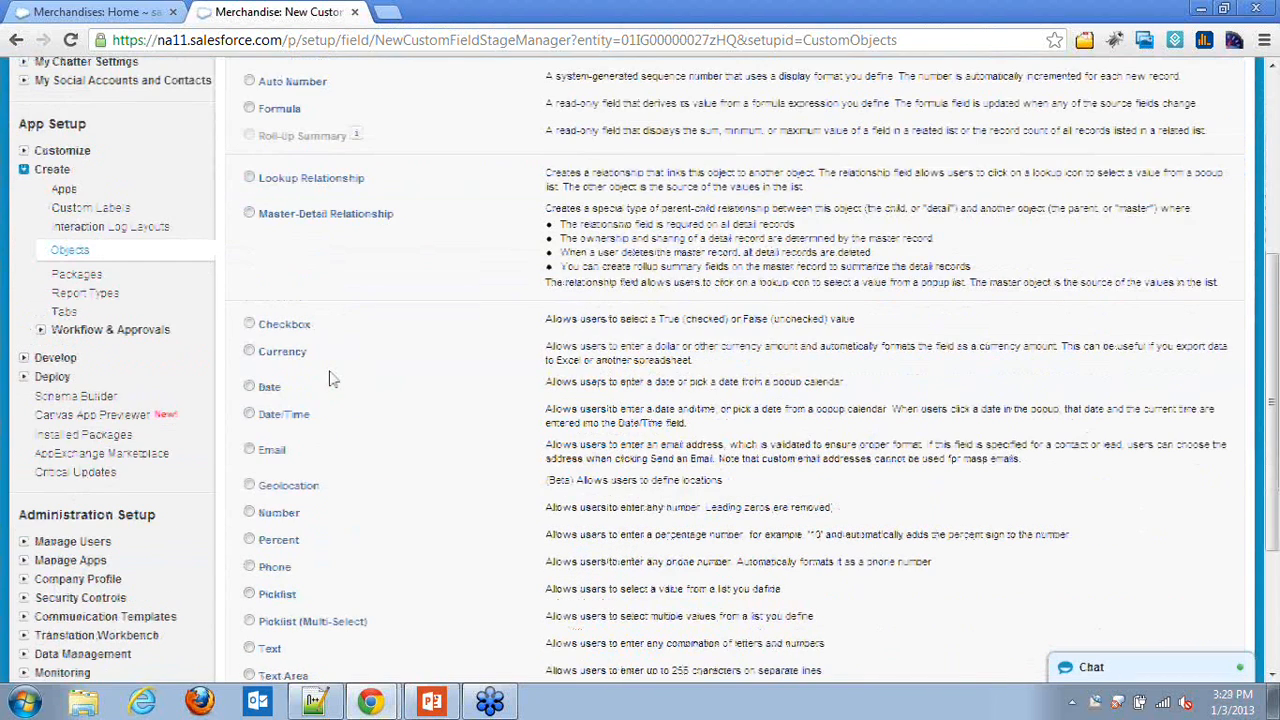
click(251, 350)
scroll(1138, 371, up, 1)
scroll(1138, 371, up, 3)
click(1156, 300)
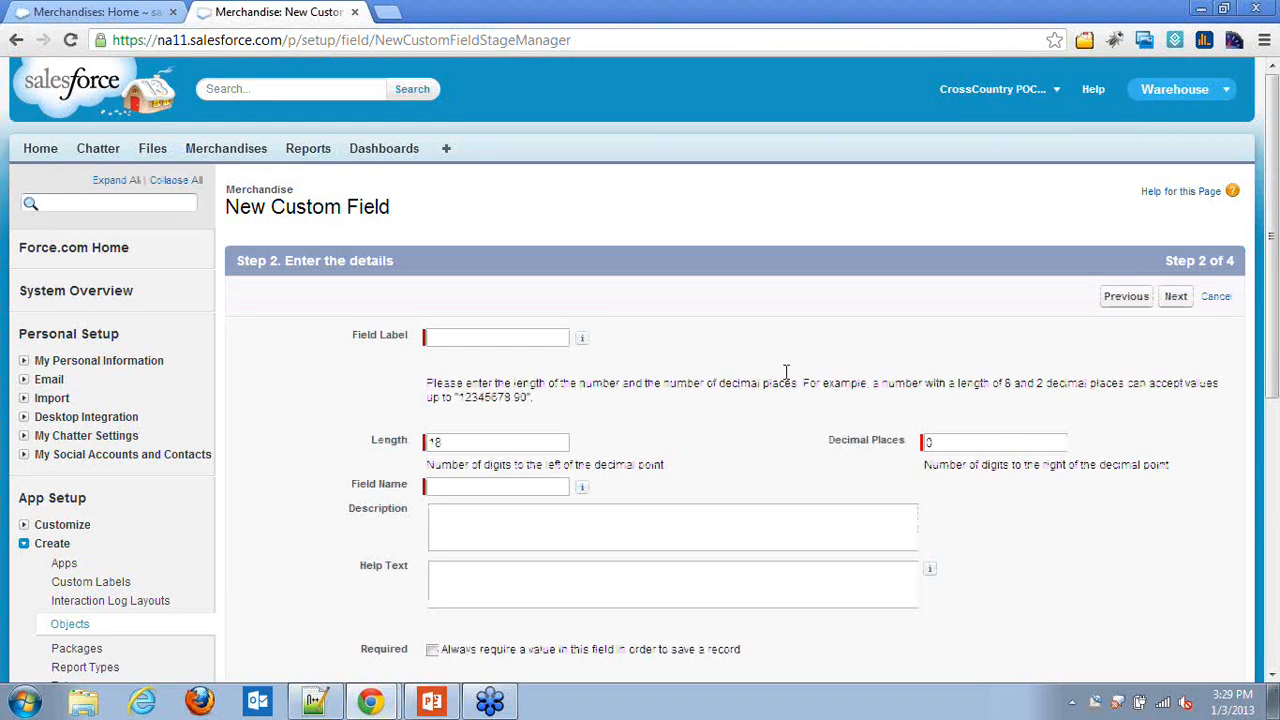
- Set the currency field's label to Price
click(500, 334)
text(Pri)
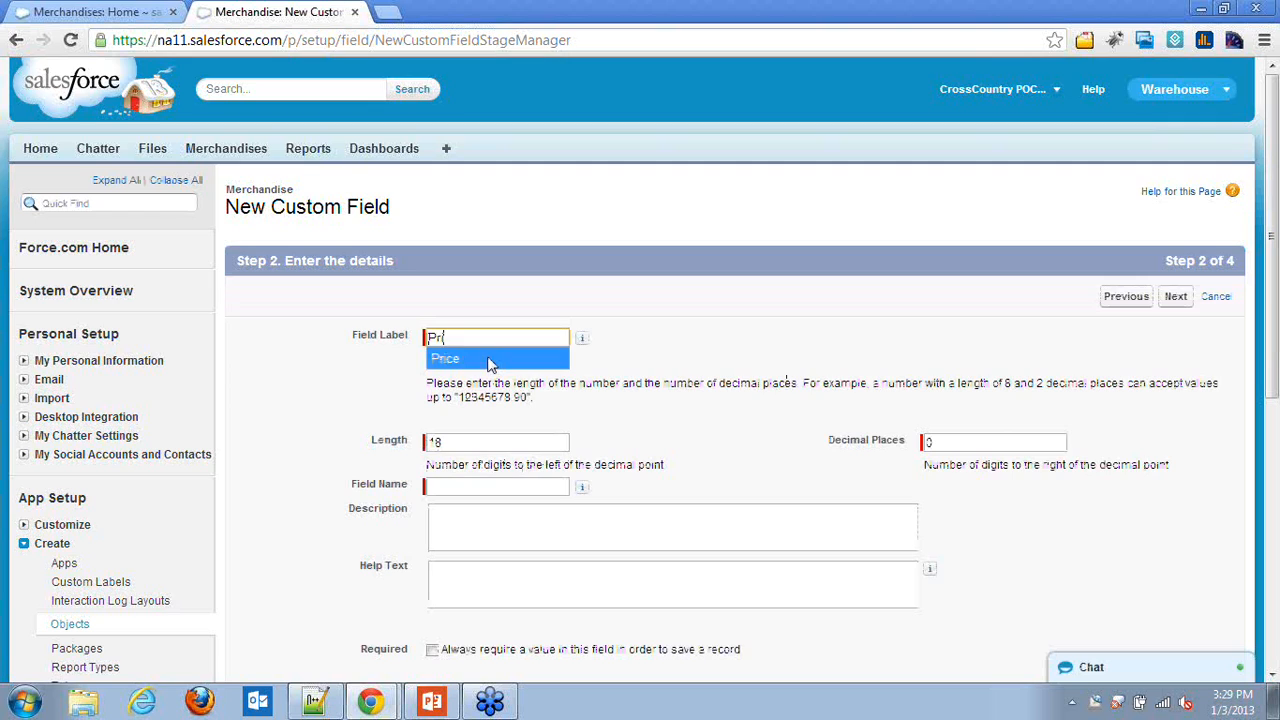
click(490, 362)
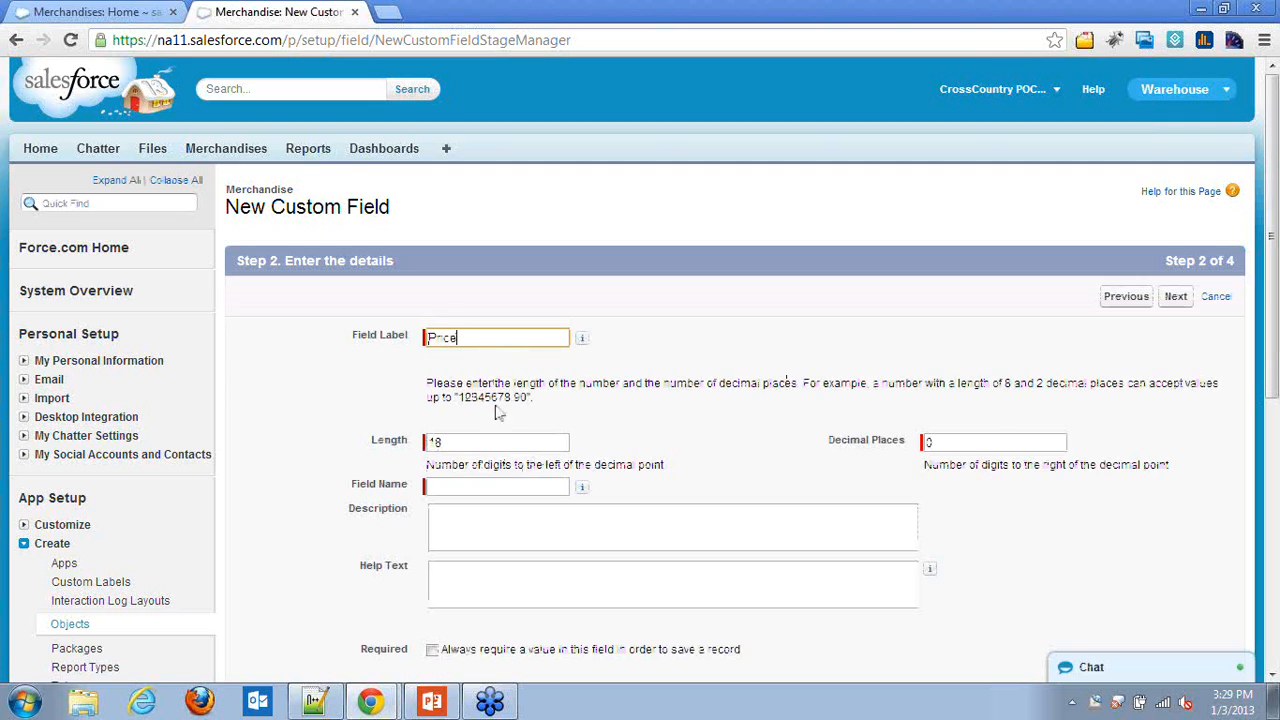
- Set the Price field's length to 16 digits and its decimal places to 2
click(514, 440)
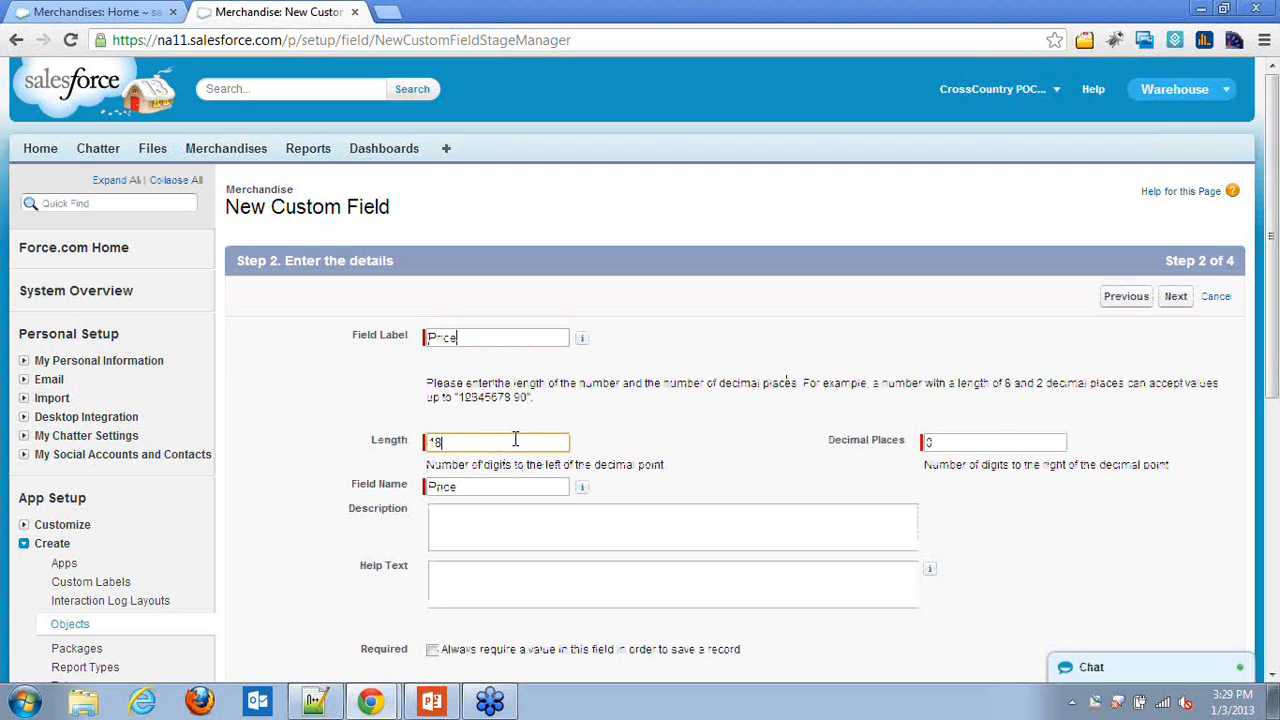
key(BackSpace)
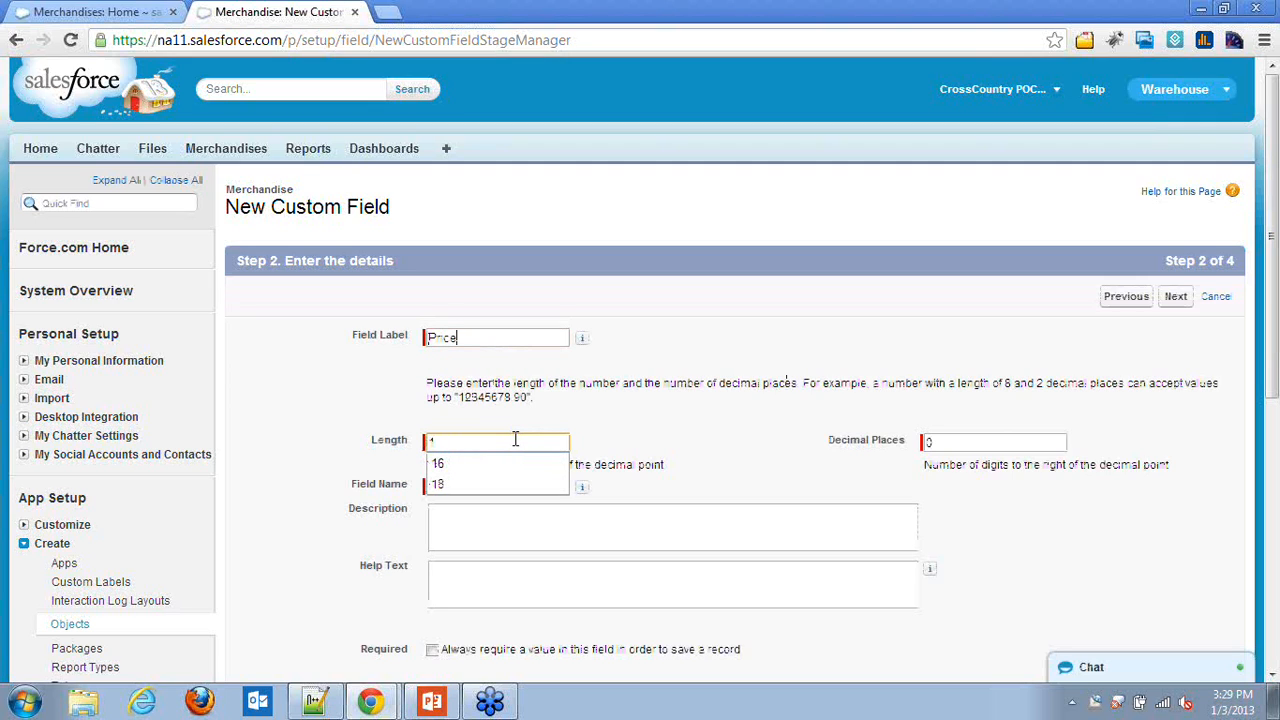
text(6)
key(Tab)
text(2)
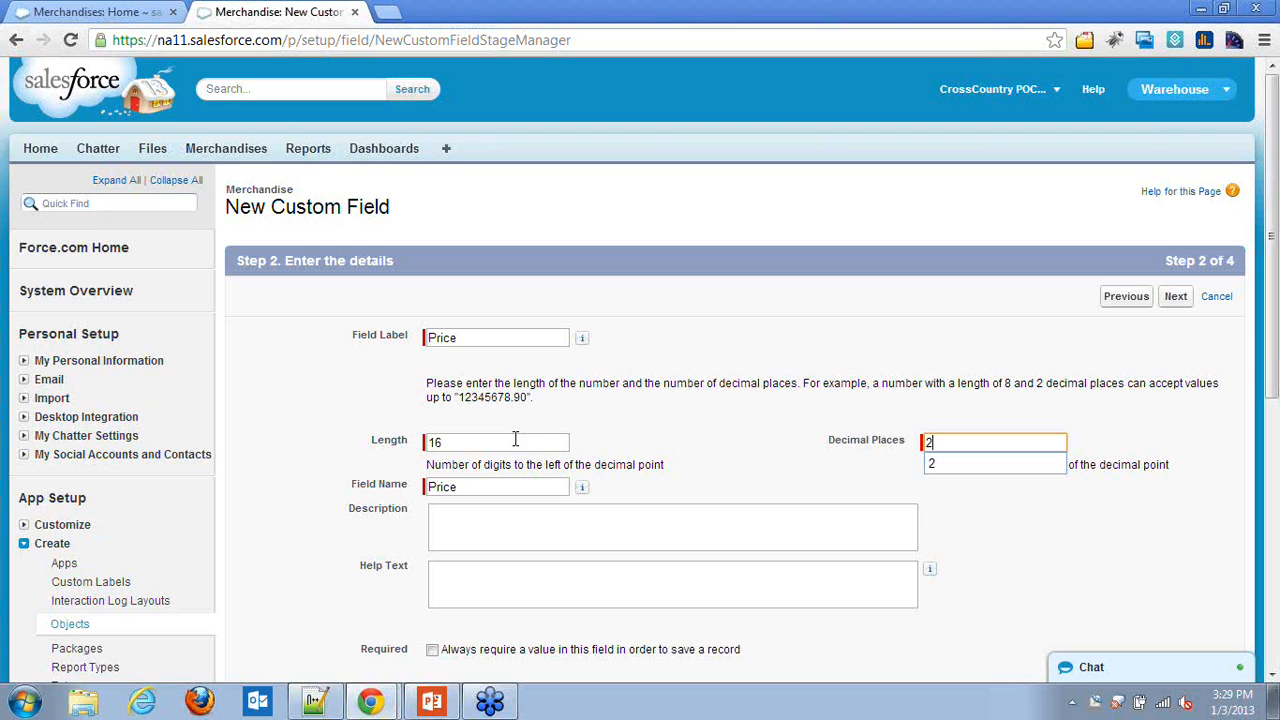
click(446, 440)
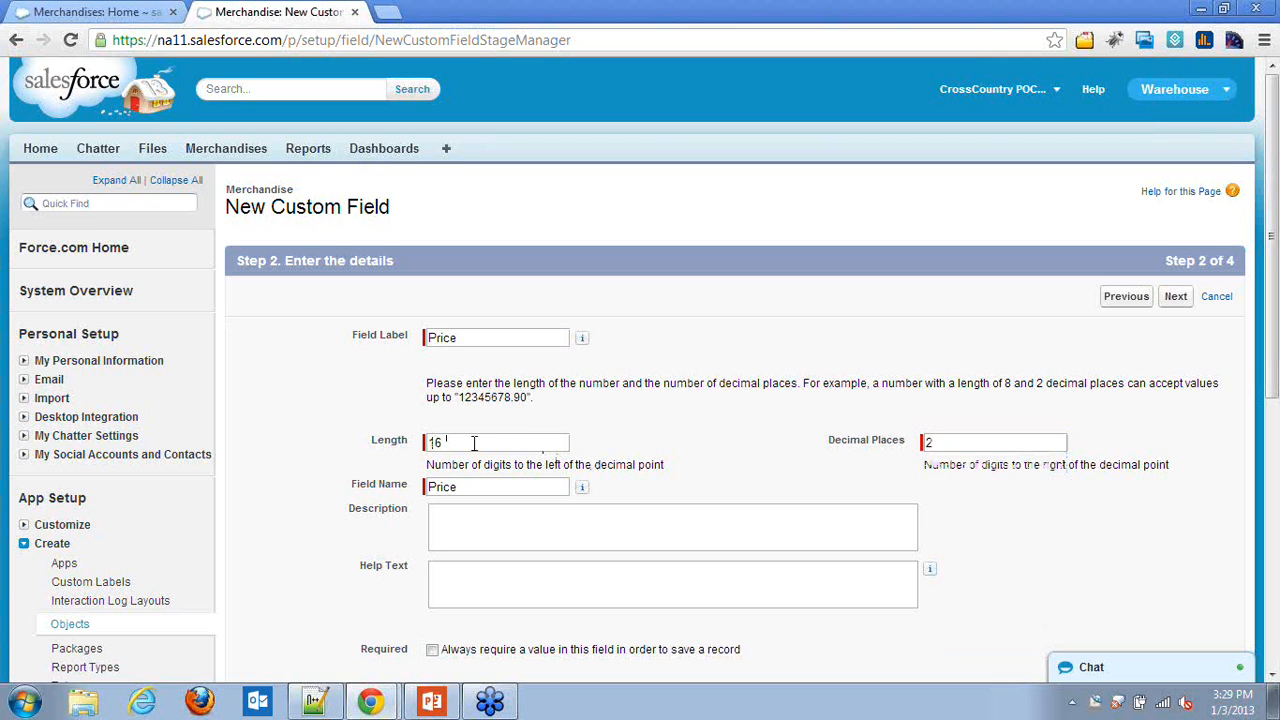
- Make the Price field always required in order to save a record
scroll(490, 447, down, 1)
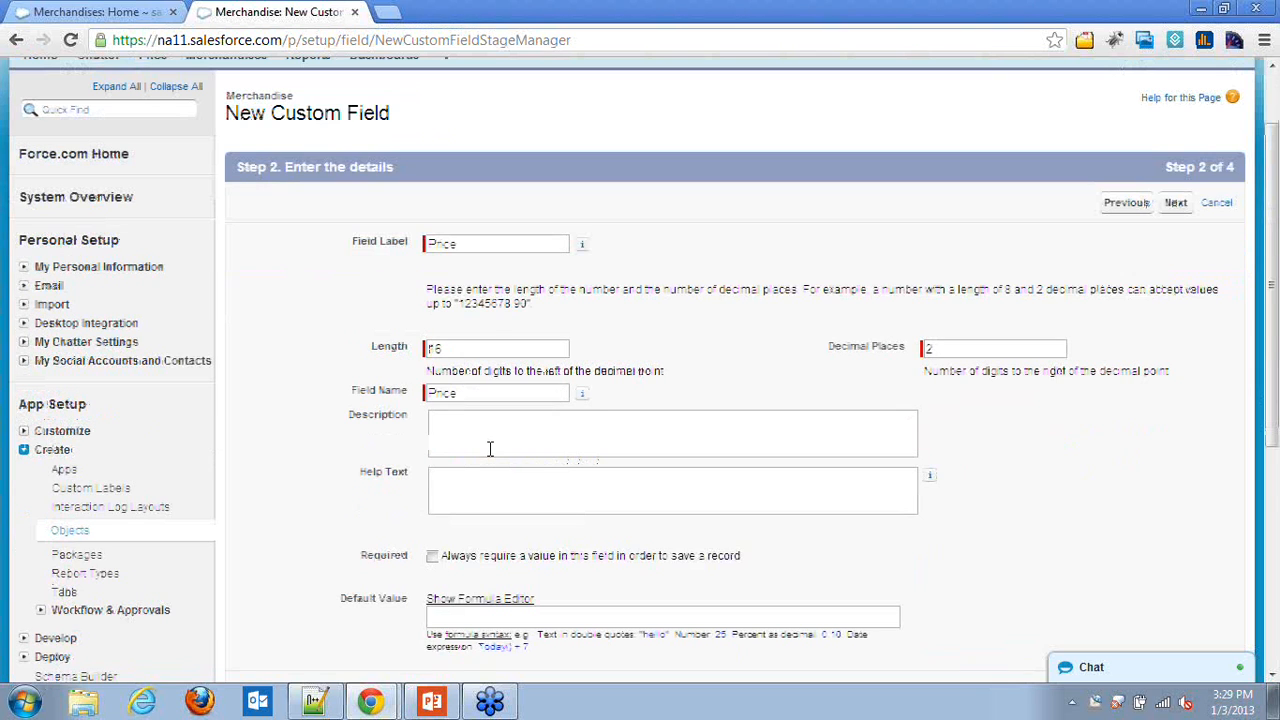
scroll(490, 448, down, 1)
scroll(529, 484, down, 2)
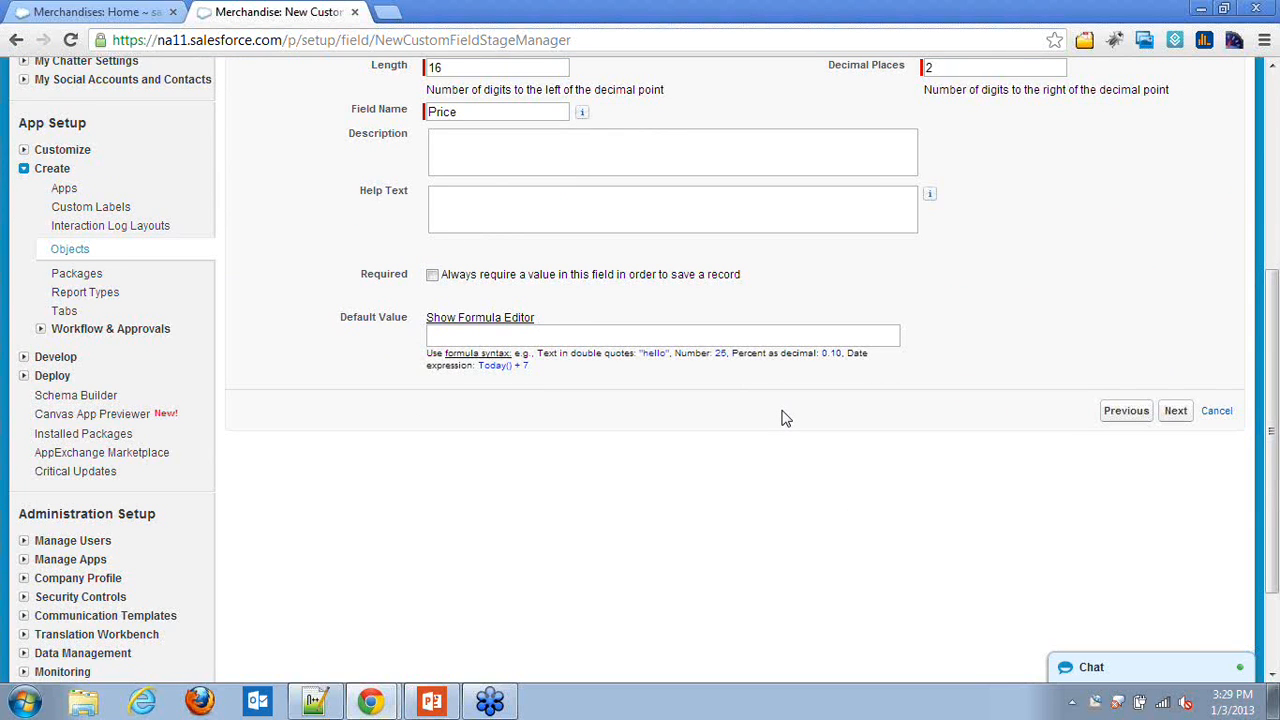
click(433, 276)
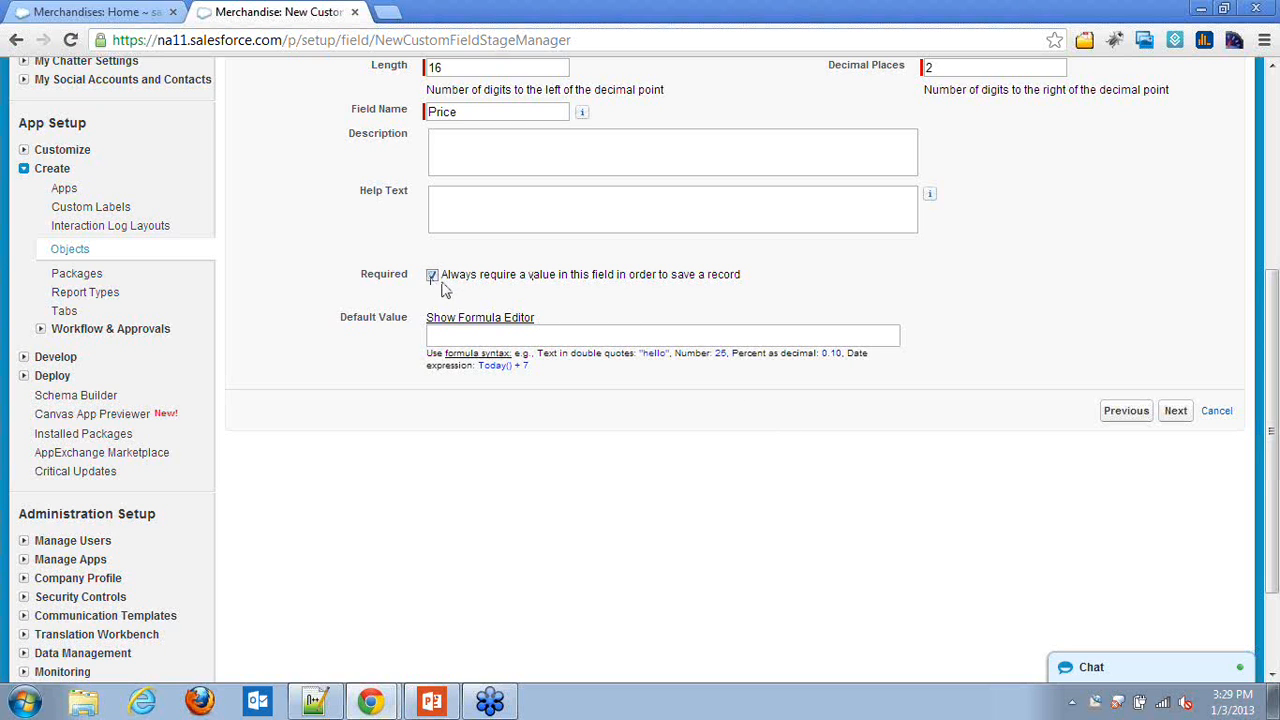
- Accept the default profile visibility and Merchandise Layout placement, then save the Price field and start another new field
click(1175, 411)
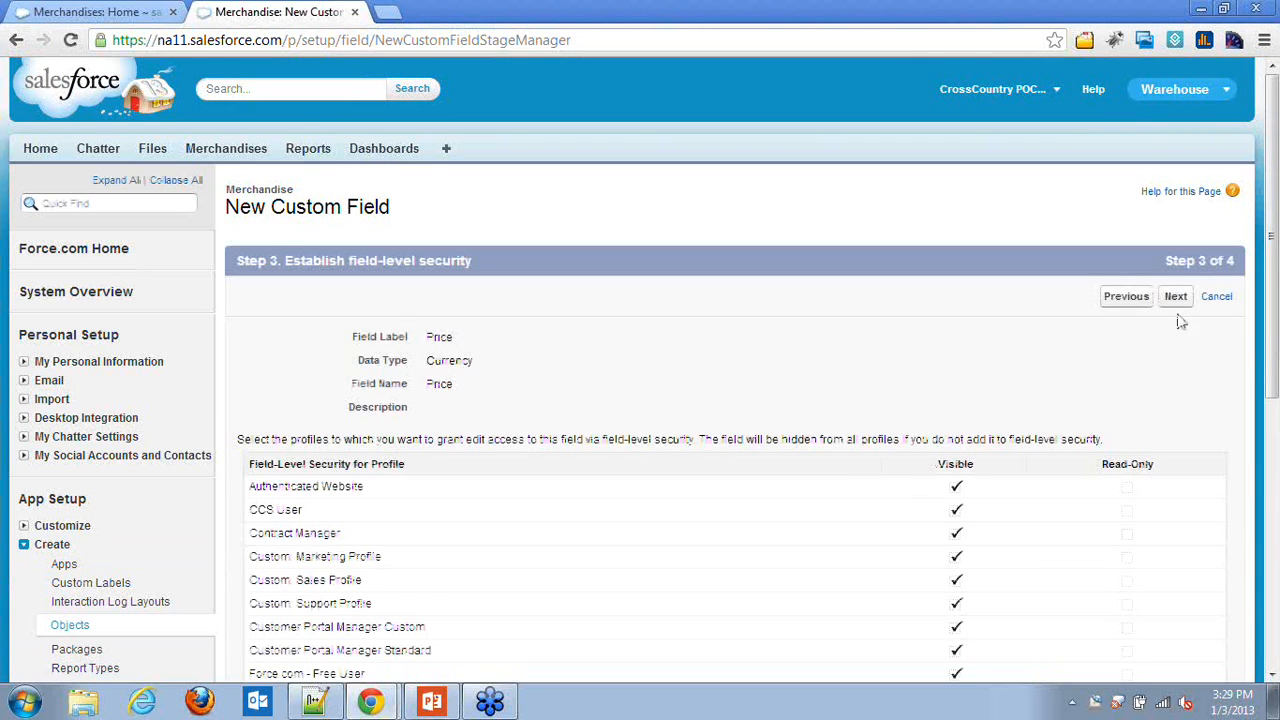
click(1176, 298)
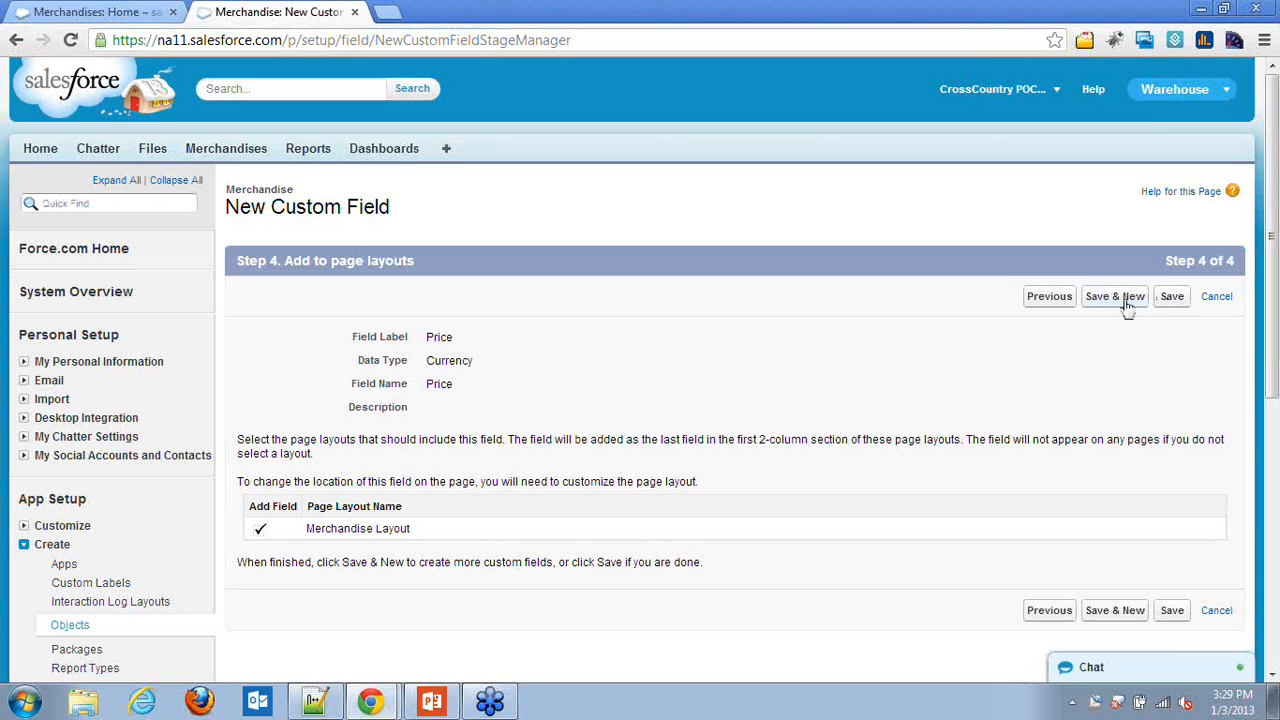
click(1125, 303)
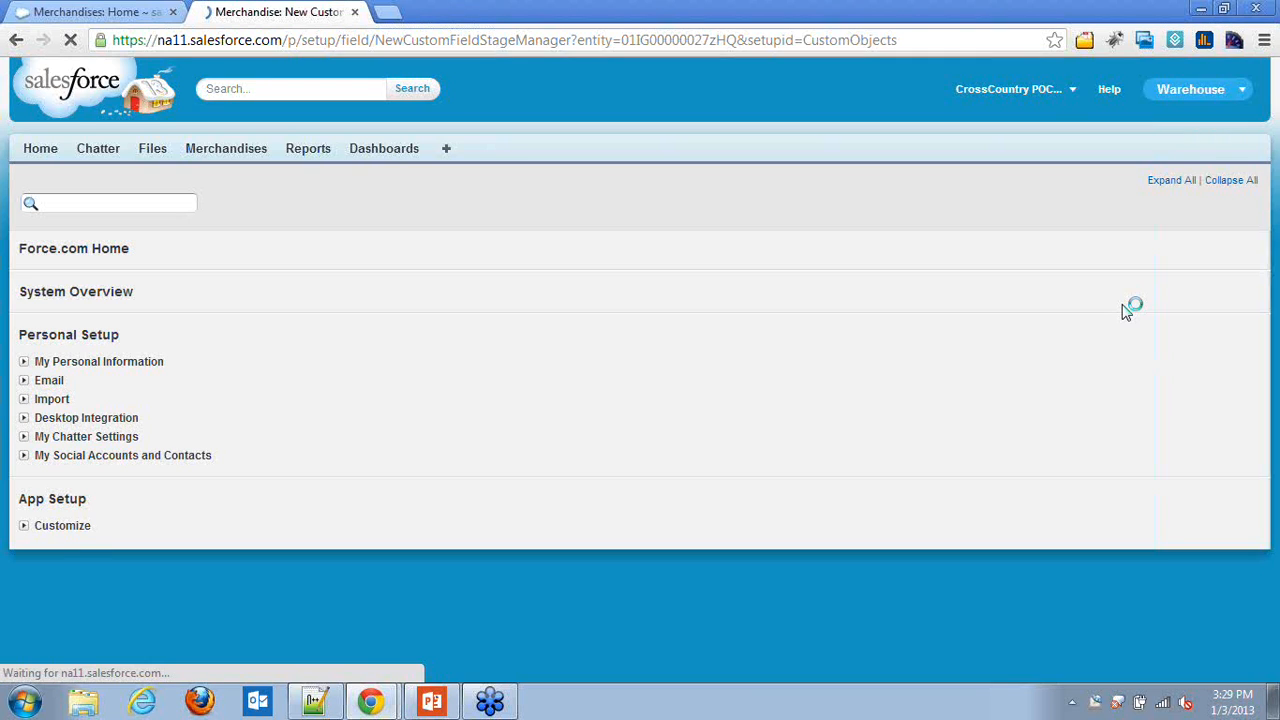
- Choose Number as the data type of the next custom field and continue to its details
scroll(380, 472, down, 2)
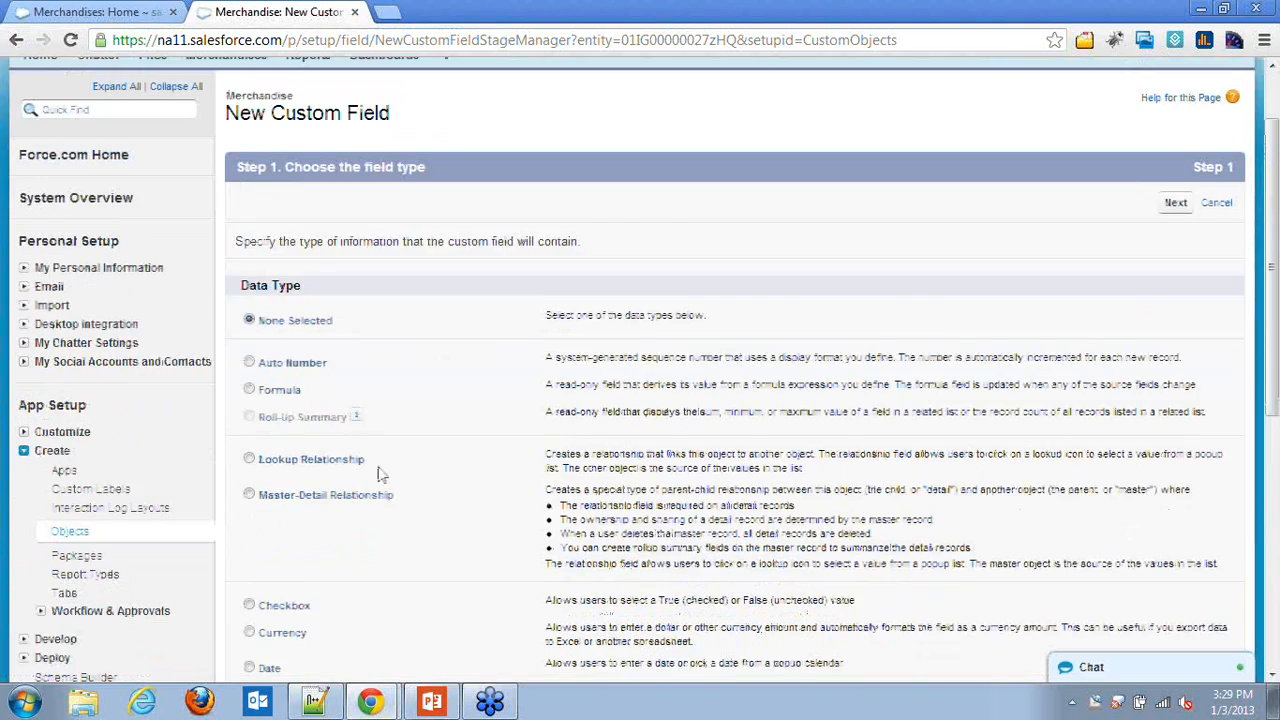
scroll(380, 472, down, 1)
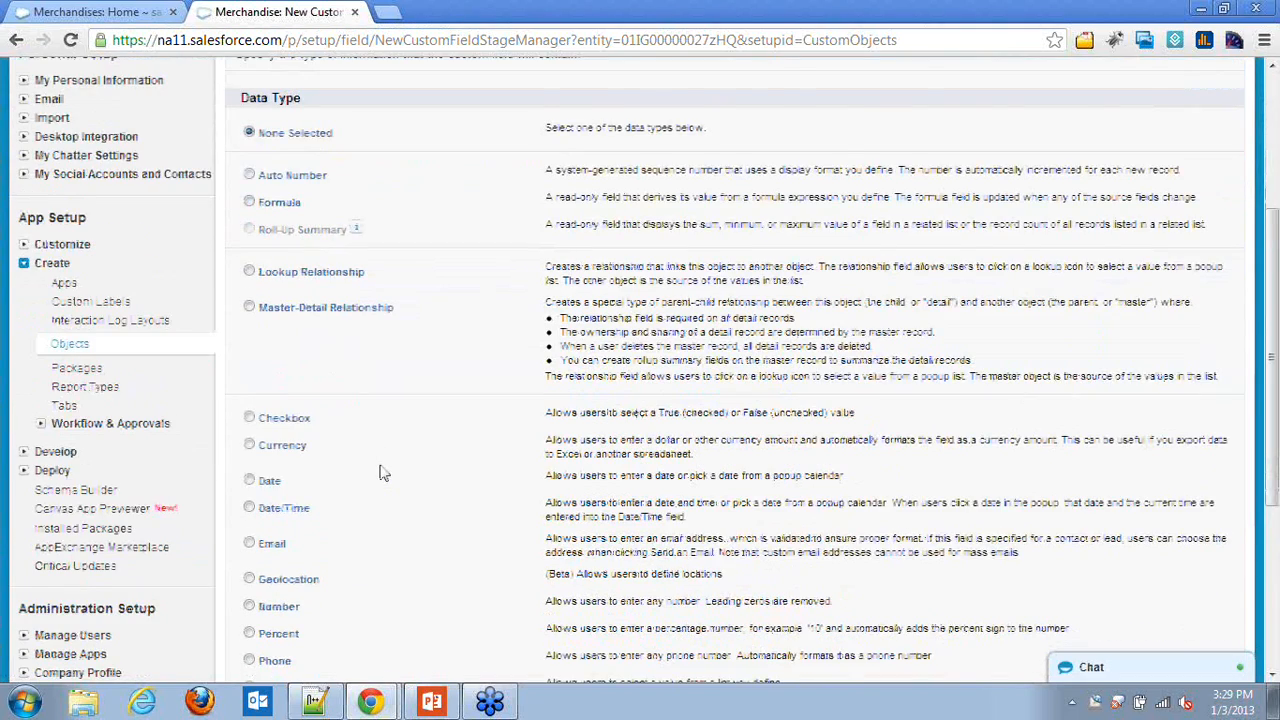
scroll(380, 472, down, 2)
click(272, 419)
scroll(1190, 541, down, 1)
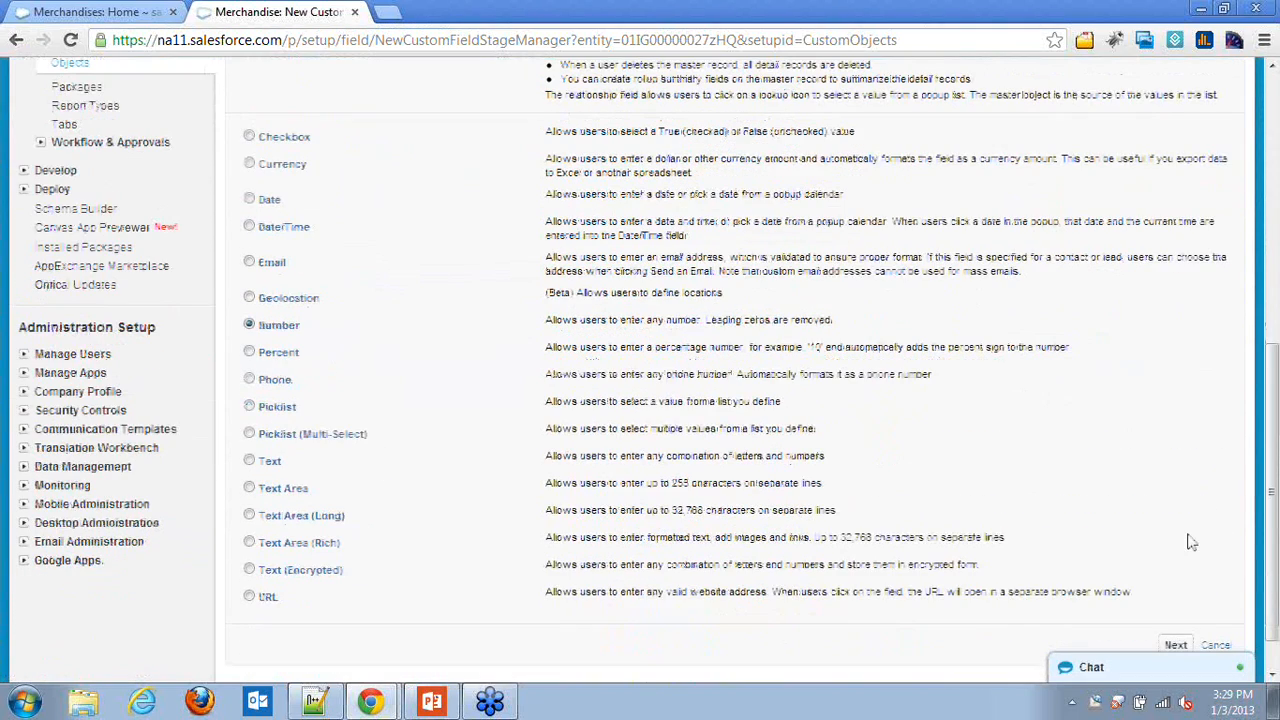
scroll(1190, 541, down, 1)
scroll(1177, 520, up, 7)
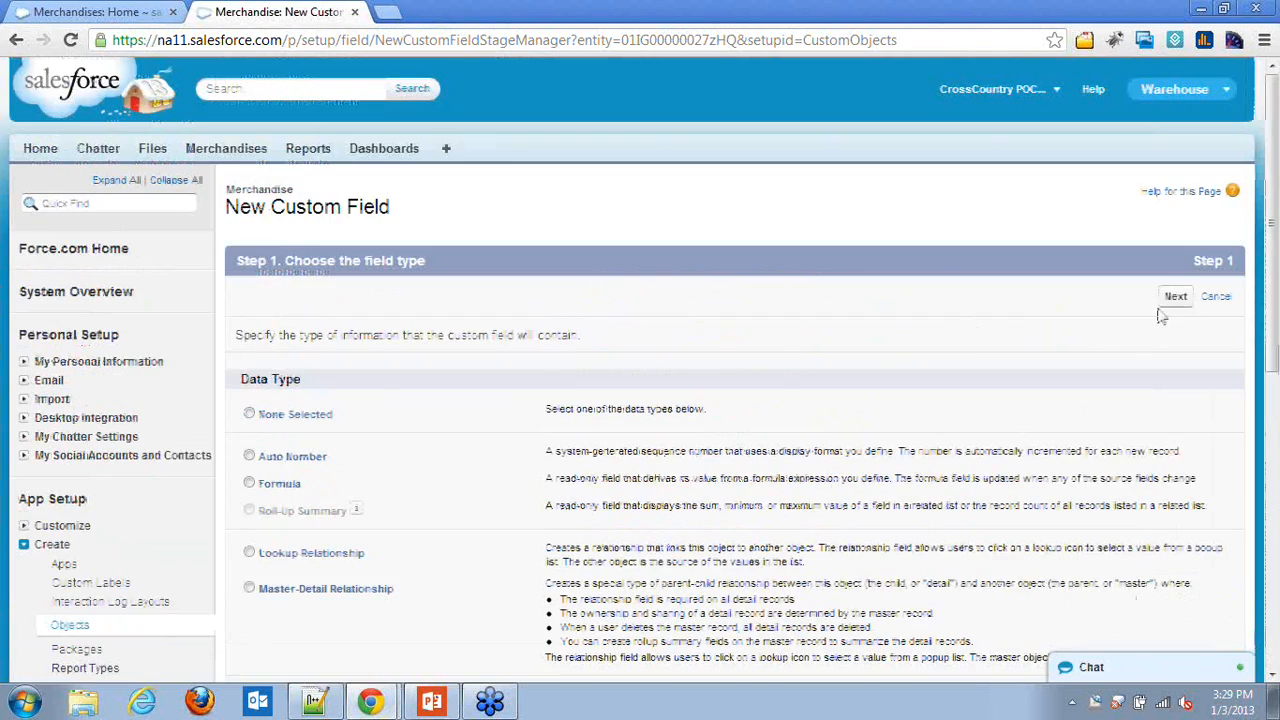
click(1170, 296)
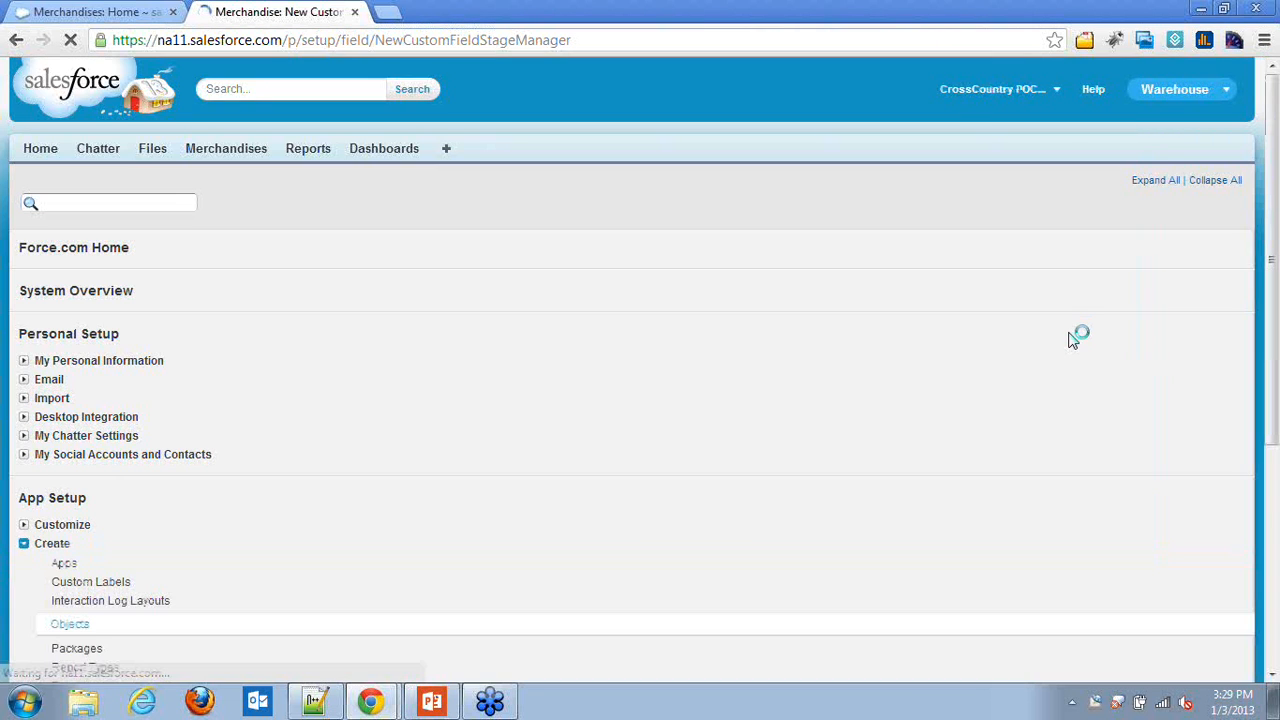
- Set the number field's label to Total Inventory and its field name to Total_Inventory
click(530, 338)
text(To)
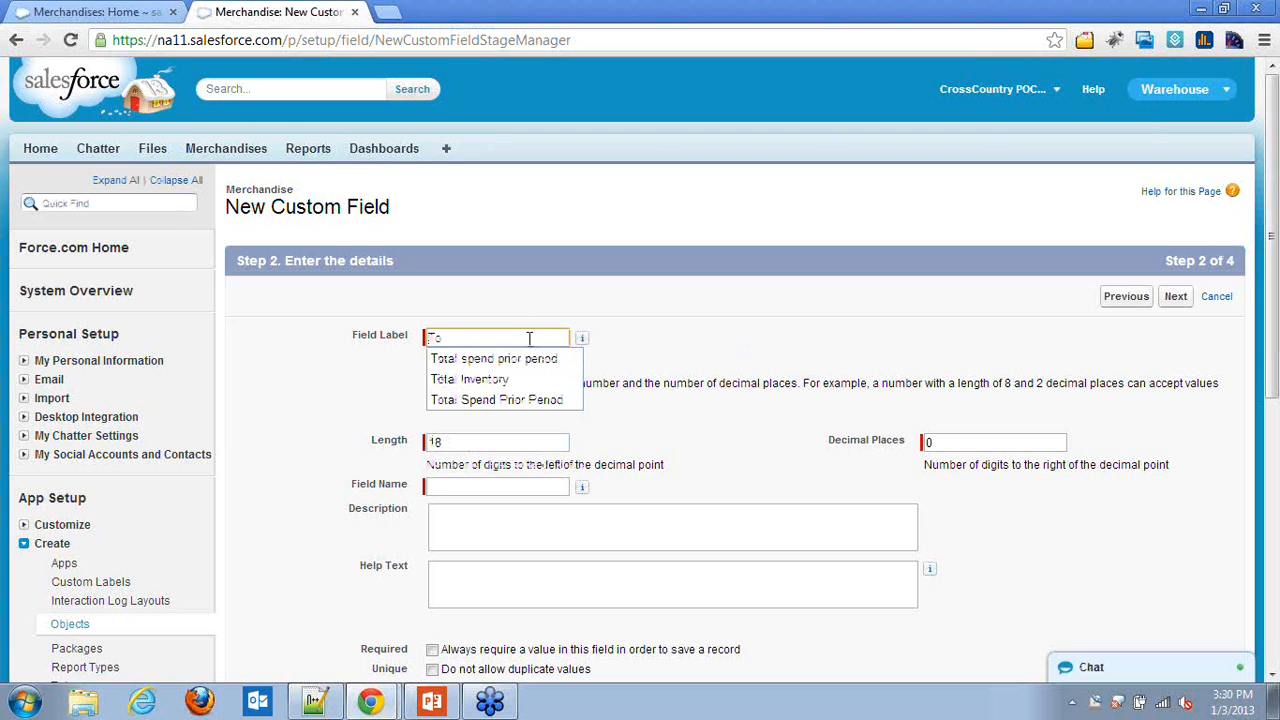
click(514, 380)
scroll(598, 428, down, 1)
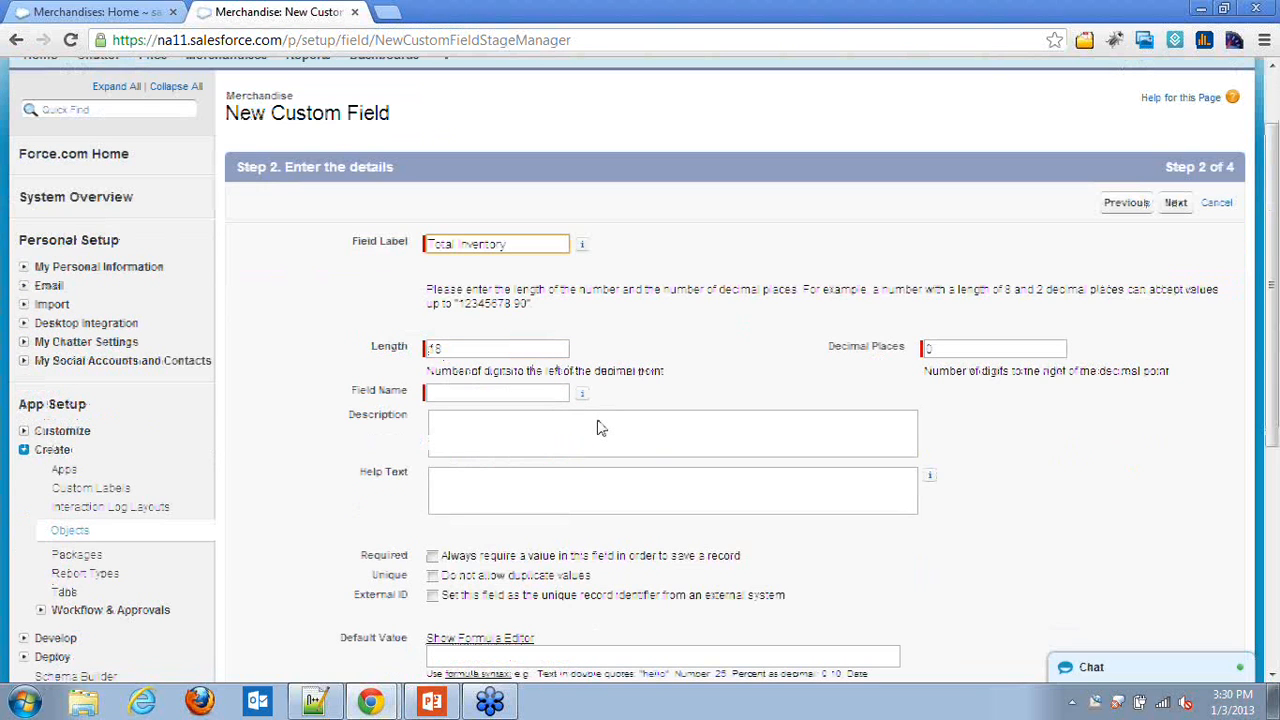
click(551, 392)
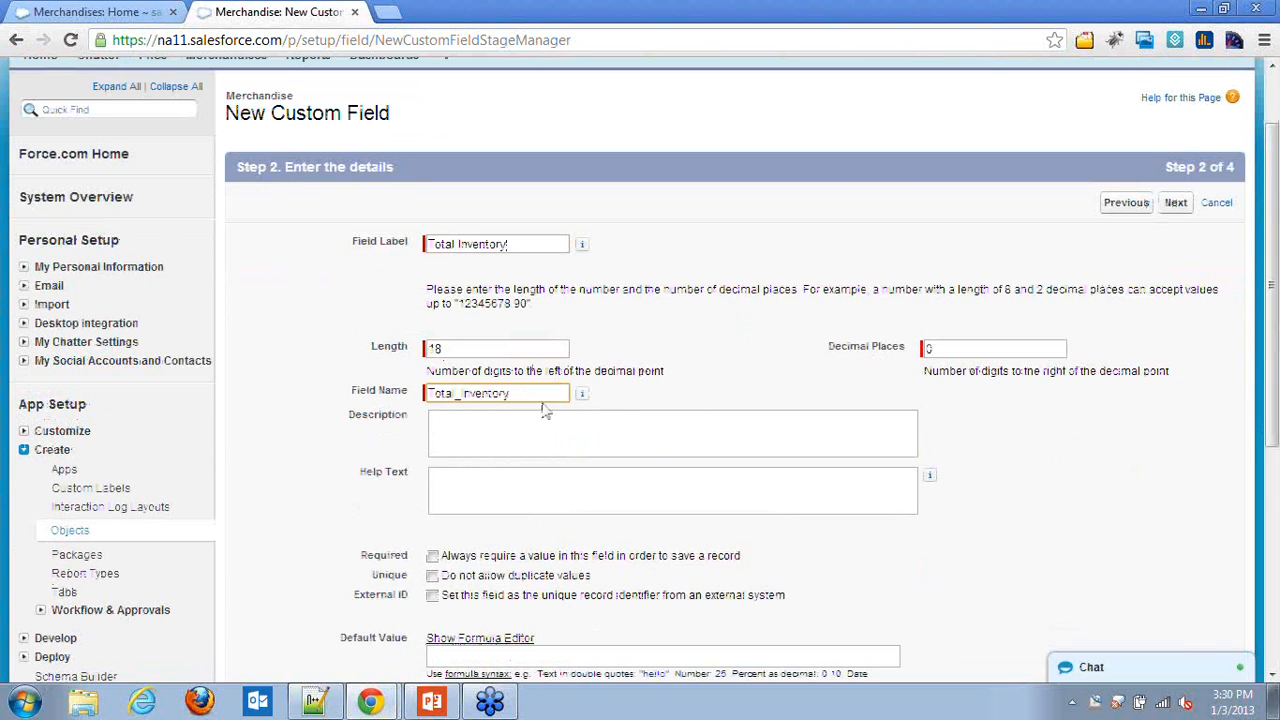
- Make the Total Inventory field always required in order to save a record
scroll(592, 440, down, 1)
scroll(592, 440, down, 1)
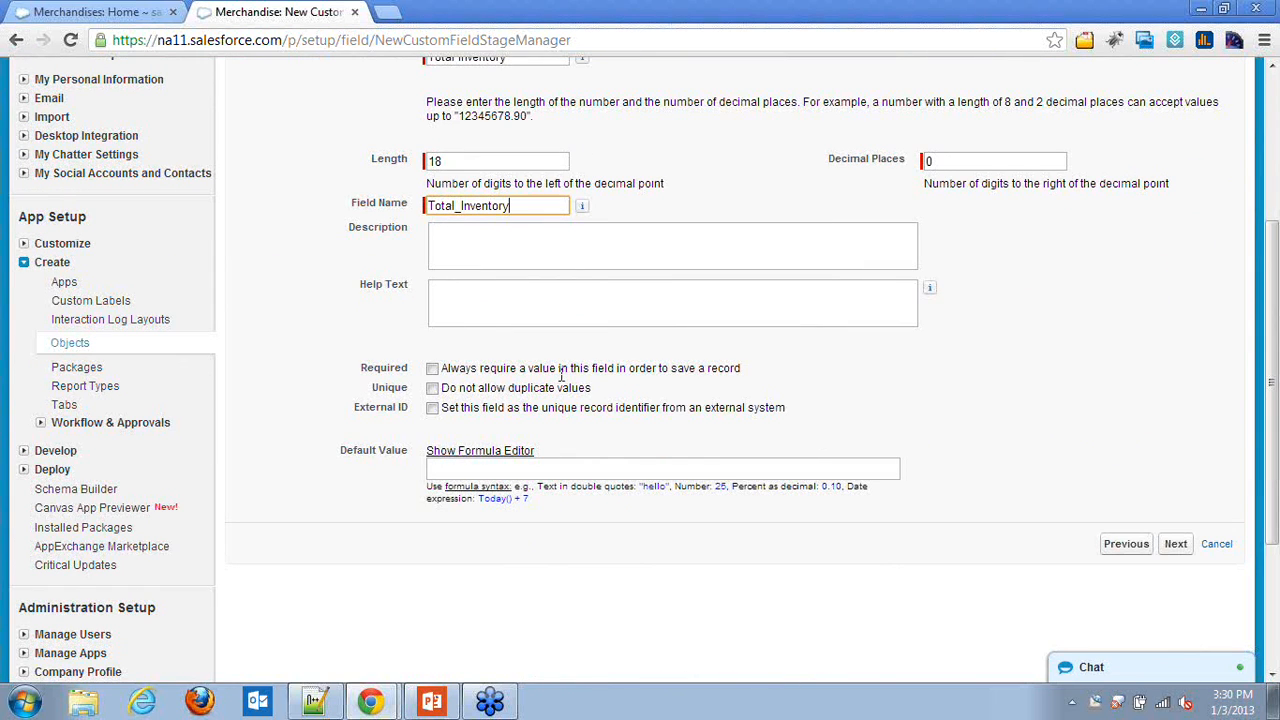
click(432, 368)
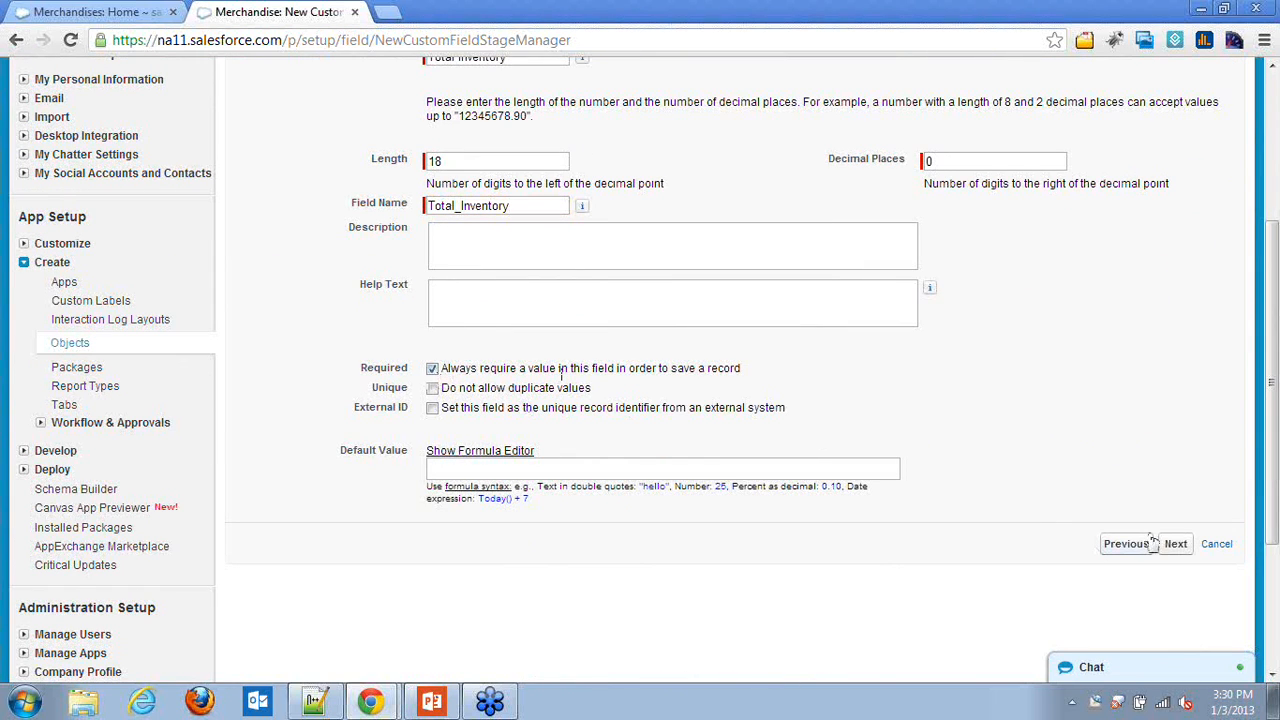
- Accept the default field-level security and Merchandise Layout placement, then save the Total Inventory field and finish adding fields
click(1175, 547)
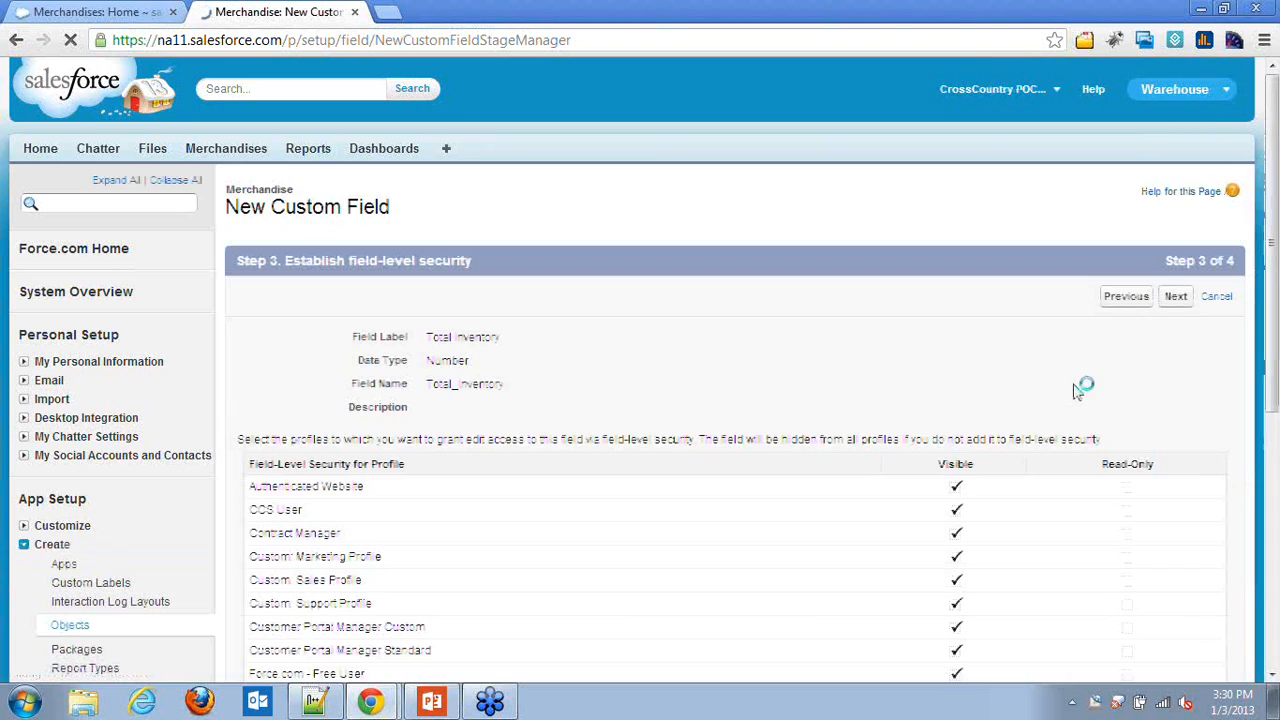
click(1176, 304)
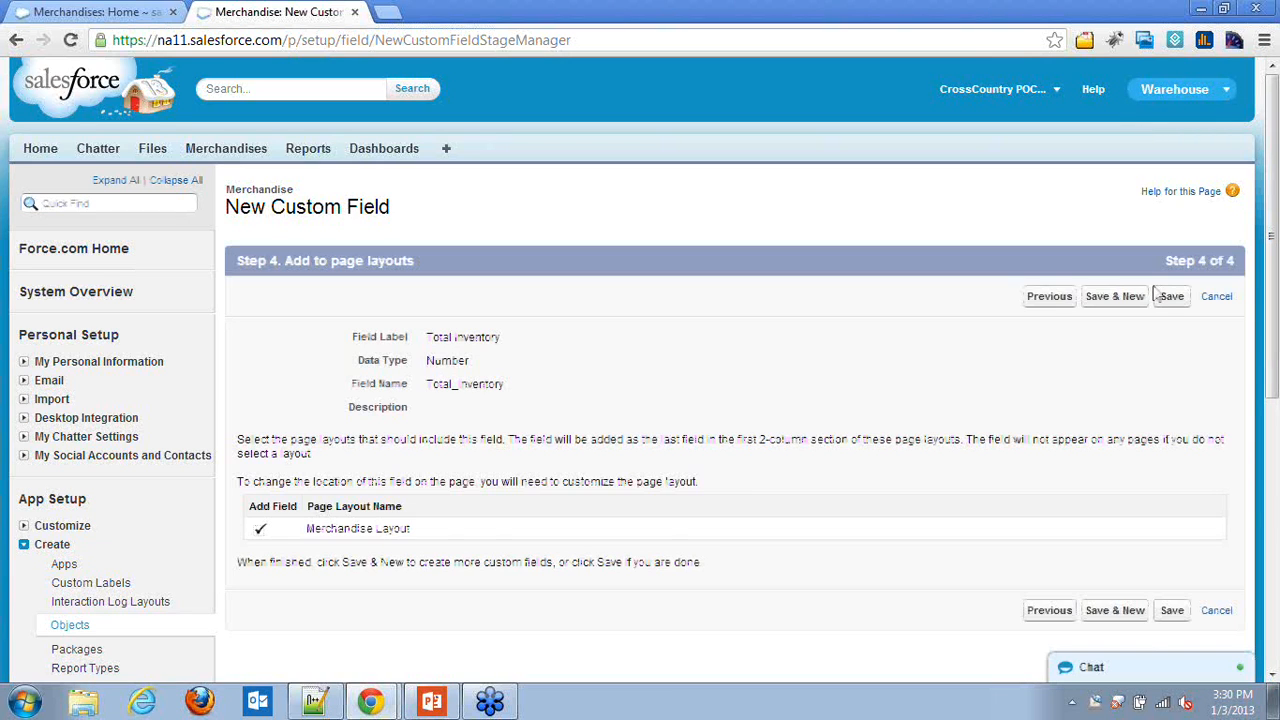
click(1170, 299)
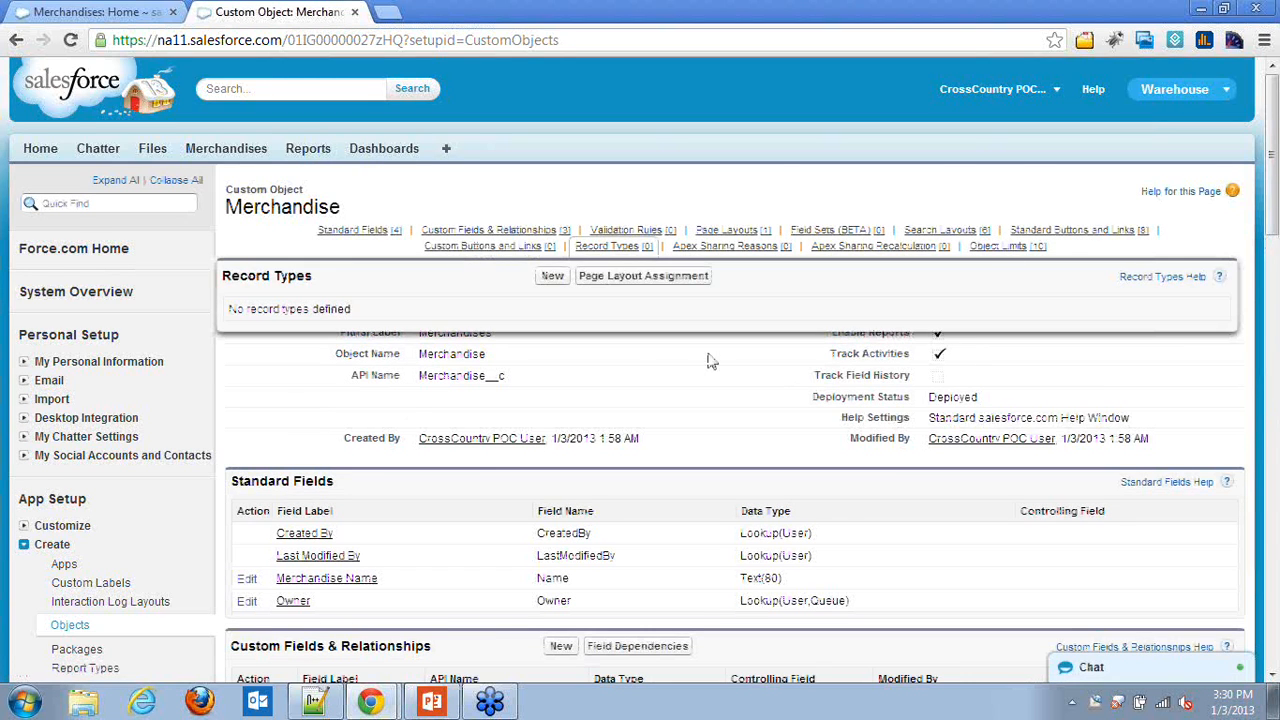
- Review the data types of the custom fields on the Merchandise object's definition page
scroll(716, 361, down, 3)
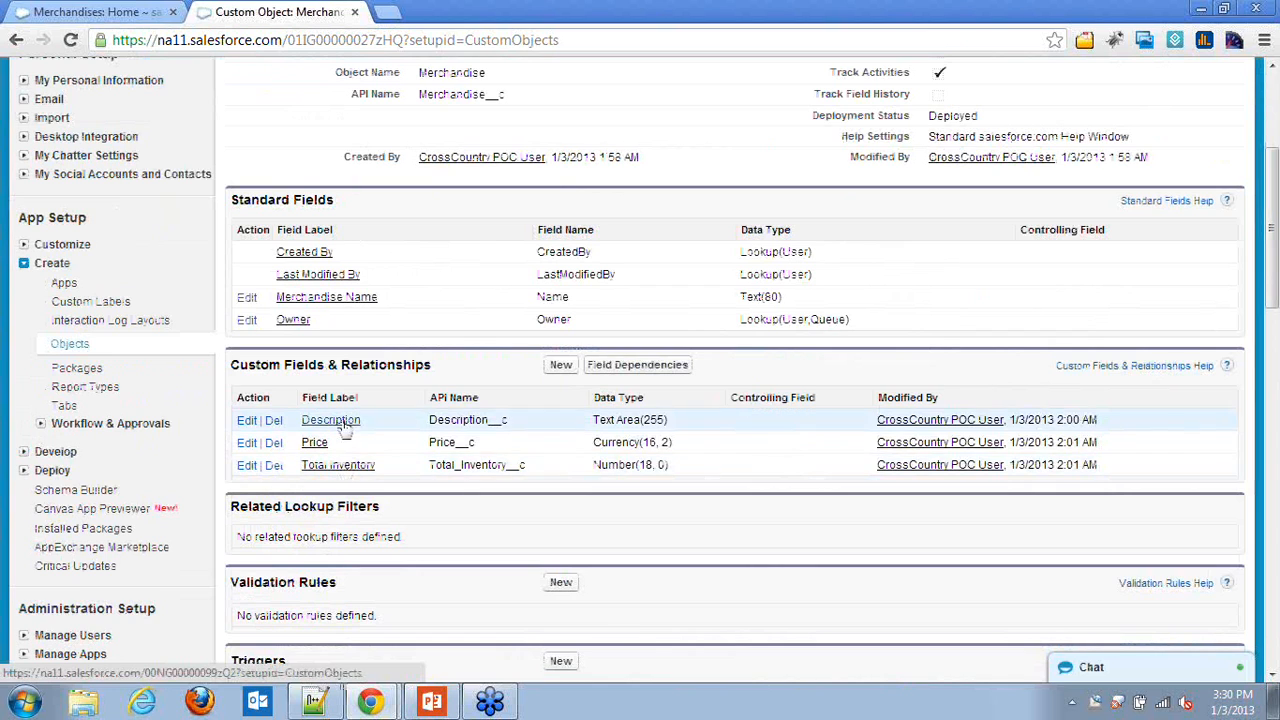
drag(592, 420, 638, 443)
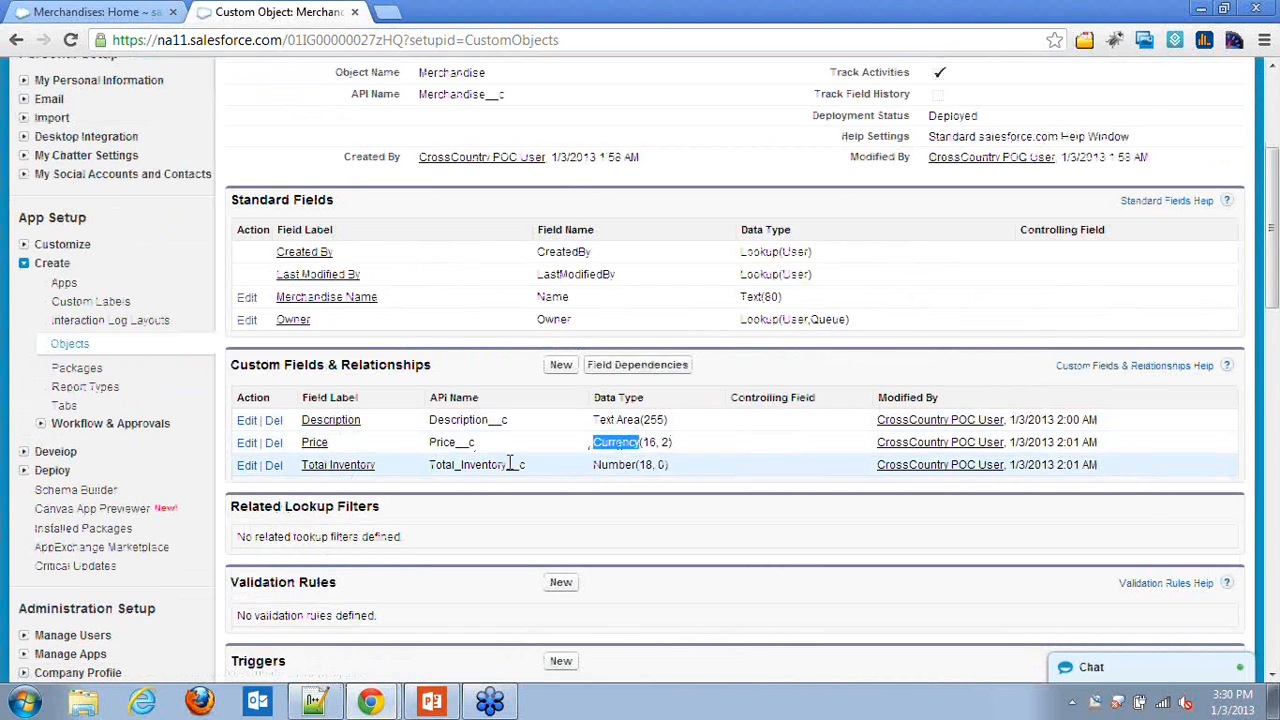
click(620, 467)
double_click(626, 467)
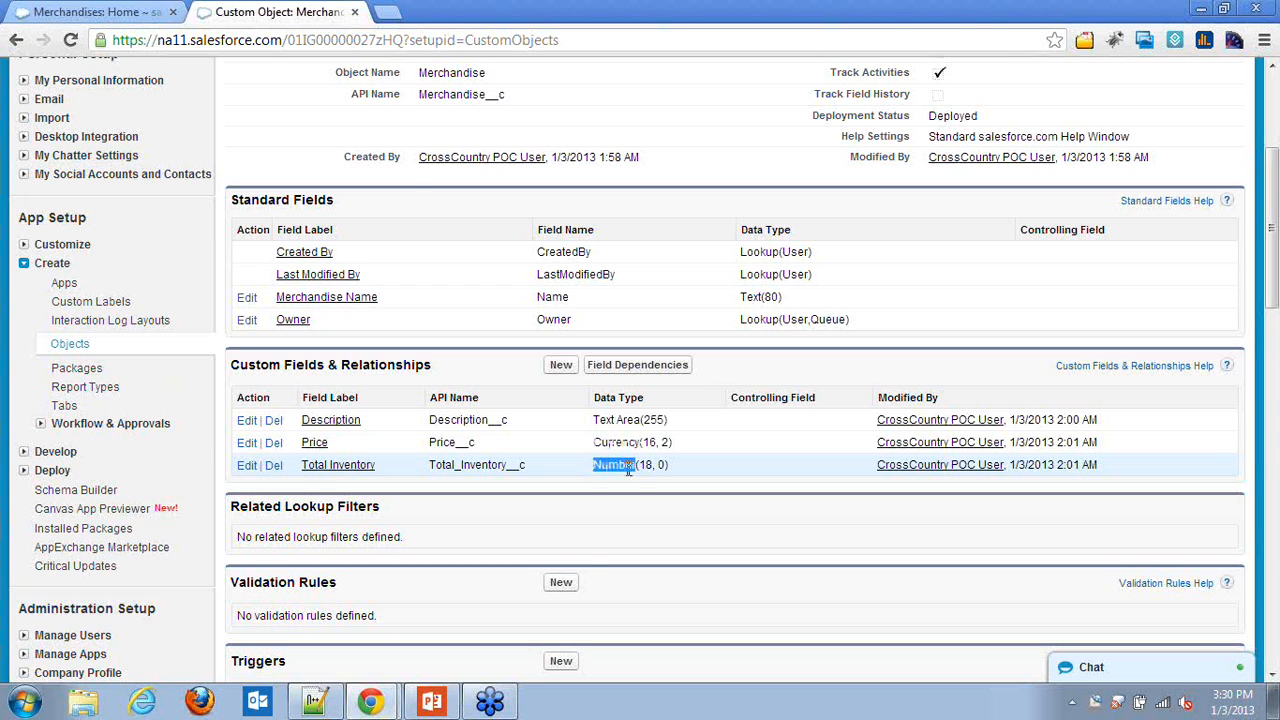
scroll(655, 485, up, 1)
scroll(663, 492, up, 2)
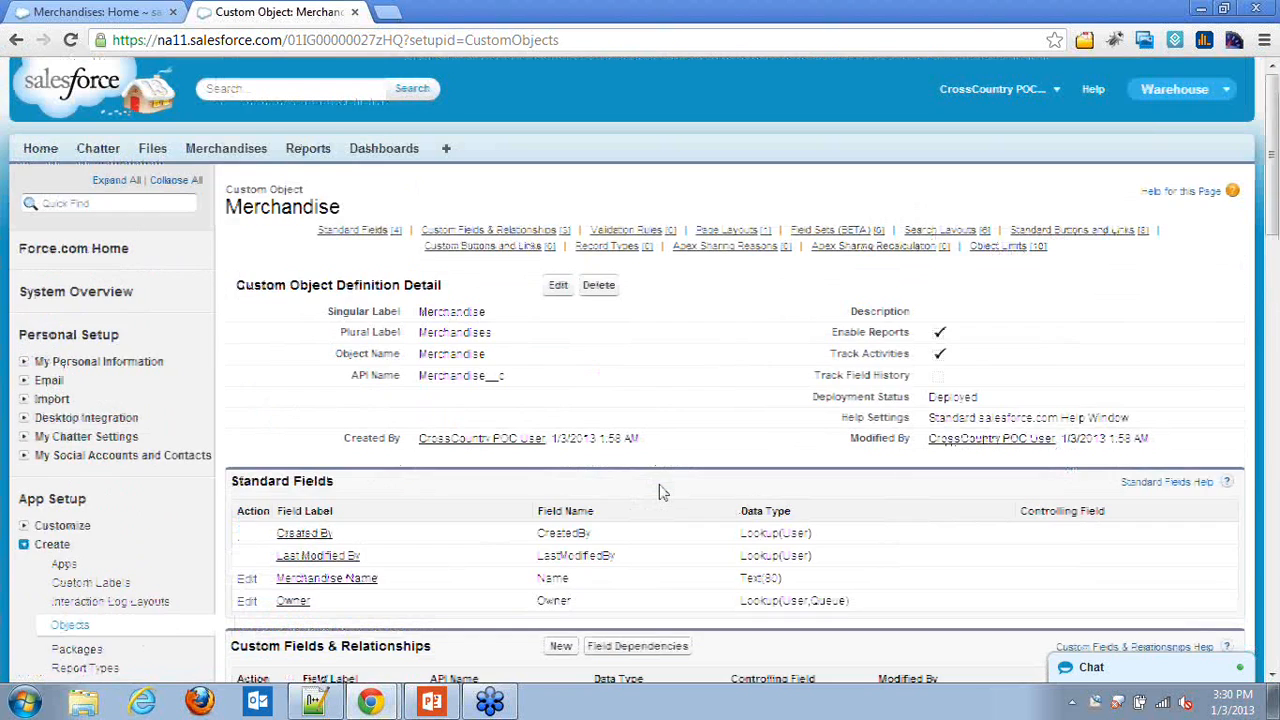
- Go to the Merchandises home page in the other browser tab and start a new merchandise record
click(80, 12)
click(240, 152)
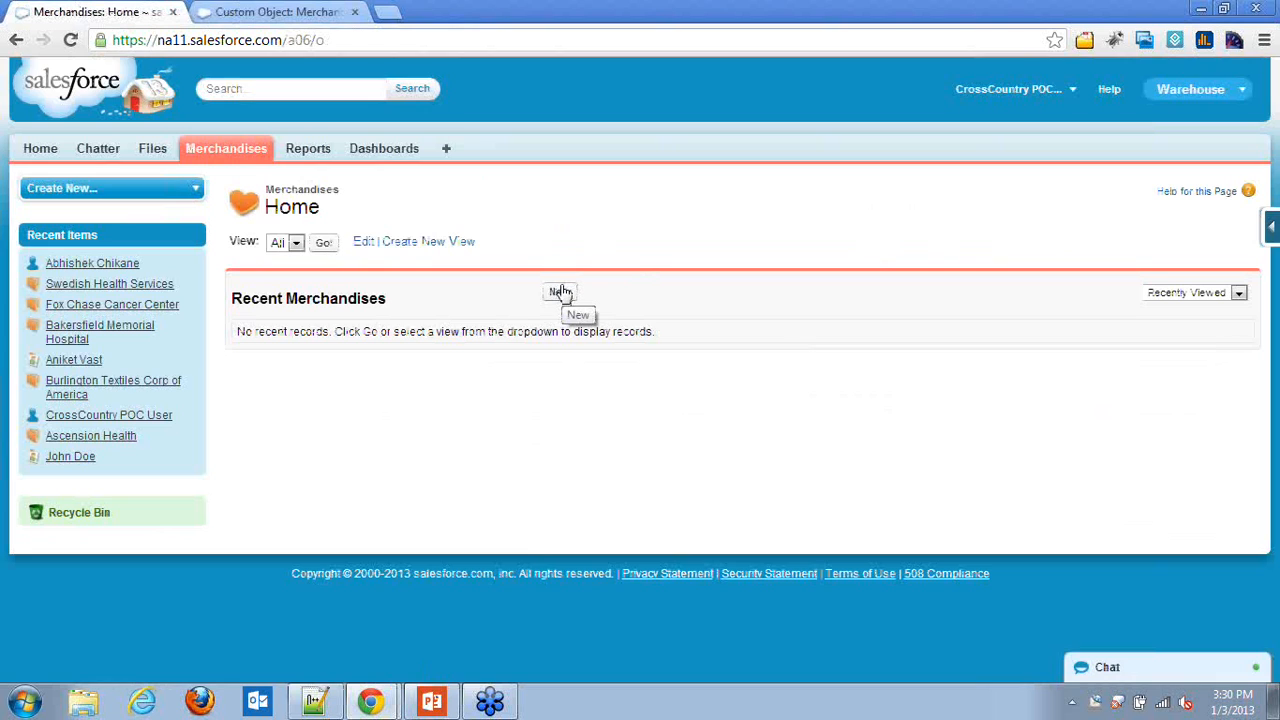
click(562, 293)
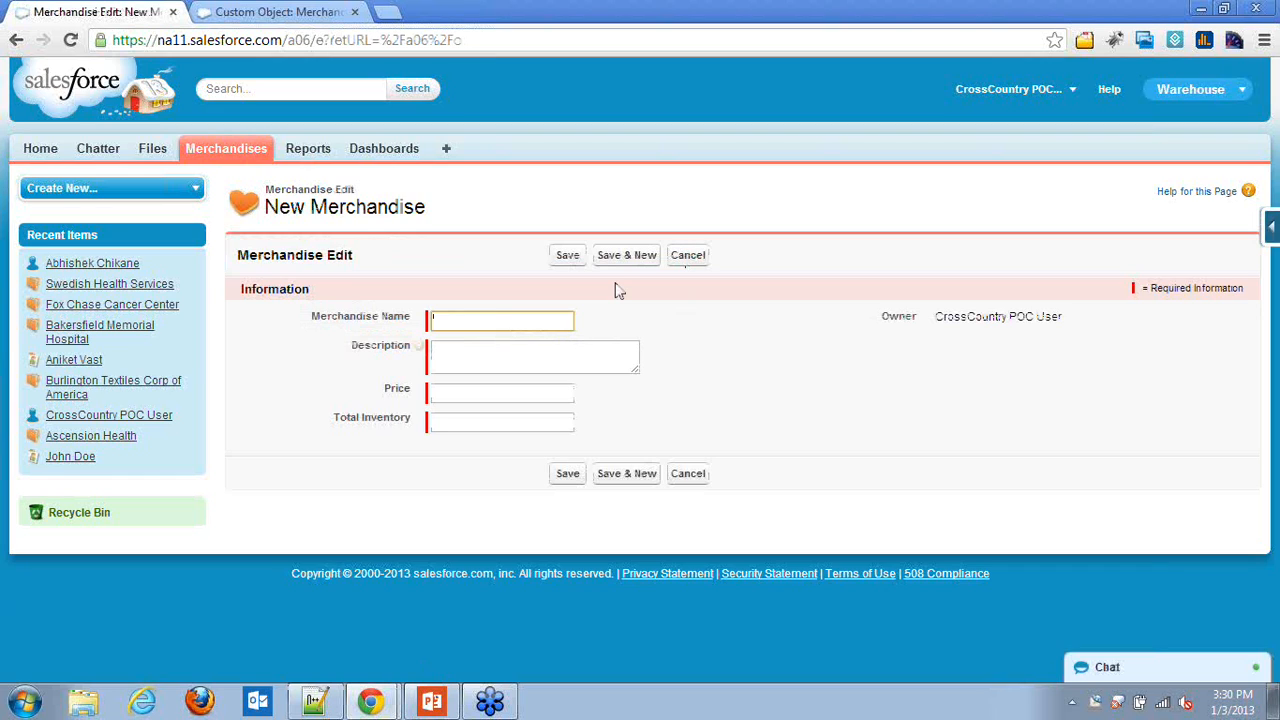
- Name the merchandise record Wee Jet and describe it as "A small plane"
text(Wea)
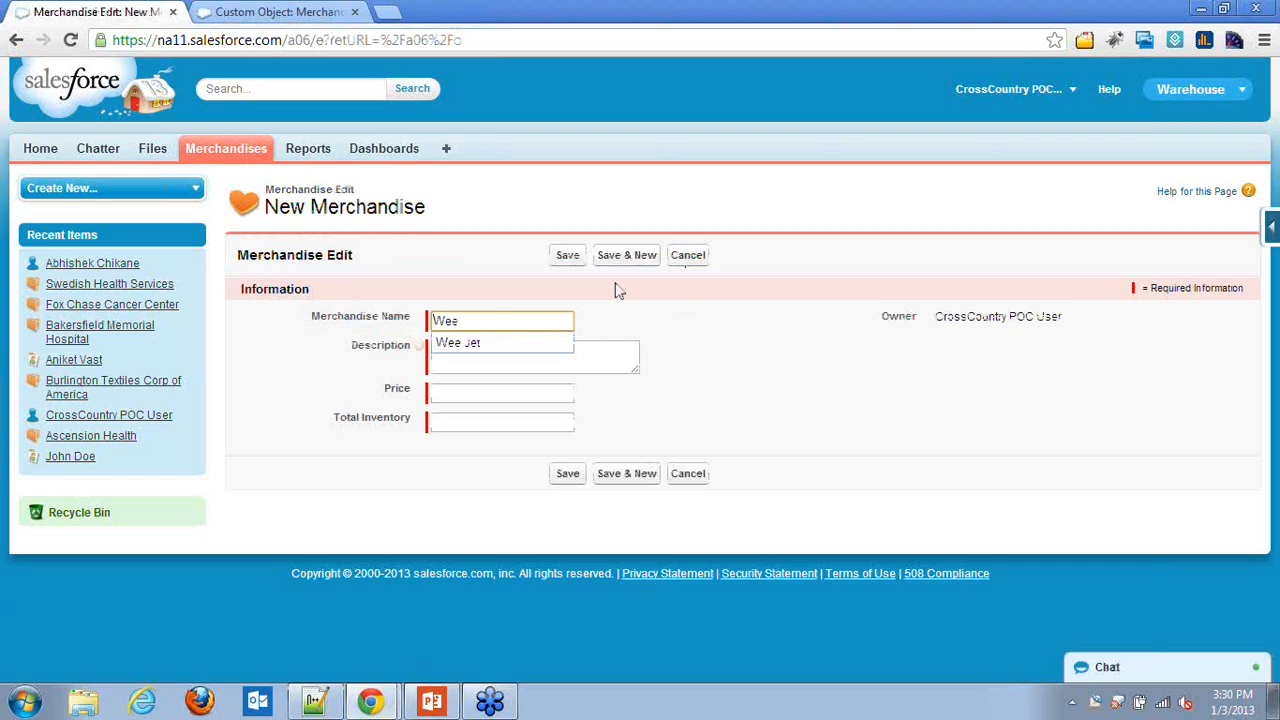
key(Down)
key(Return)
key(Tab)
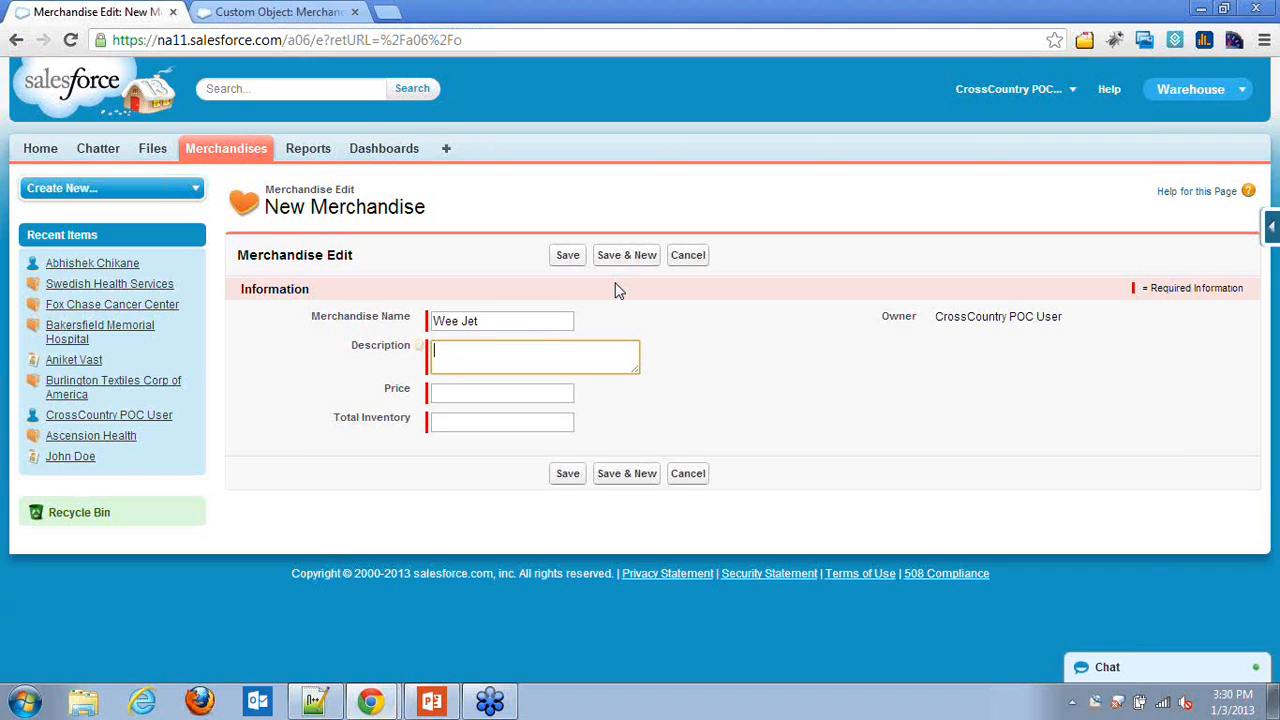
text(A small plane)
- Set the price to 9.99 and the total inventory to 2000, then save the Wee Jet record
click(480, 394)
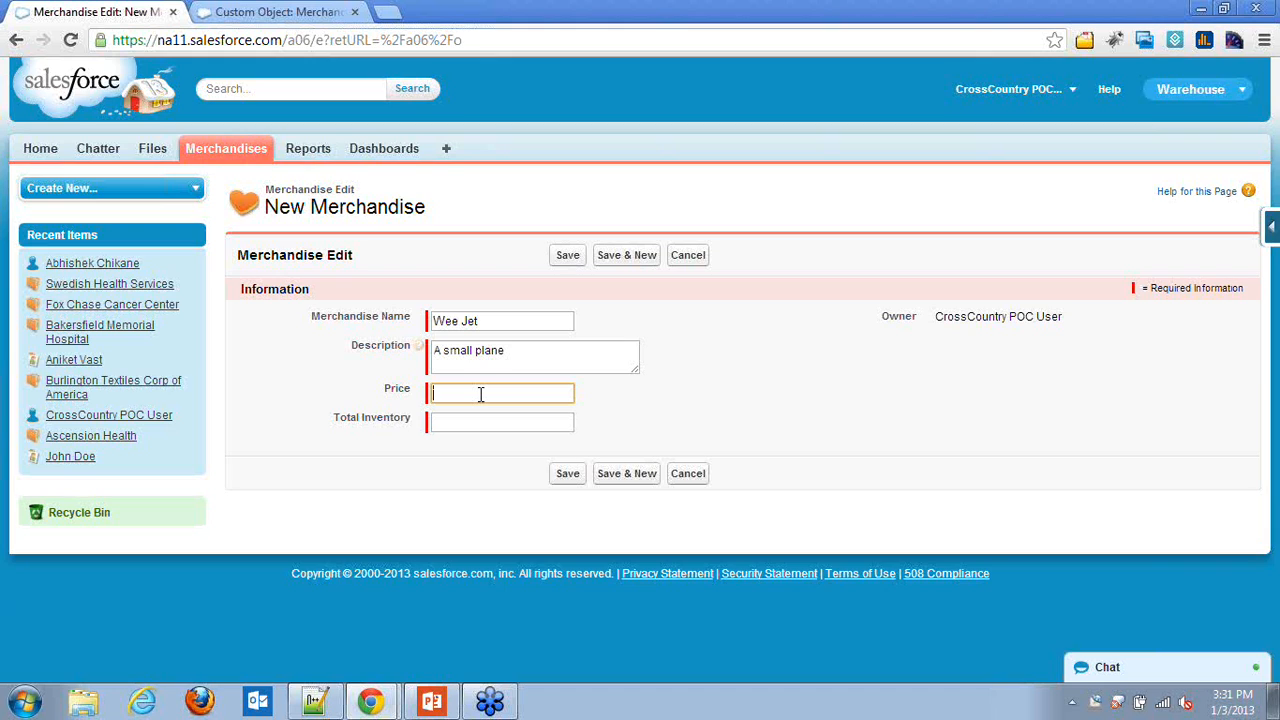
text(8.1)
text(99)
click(465, 421)
text(2000)
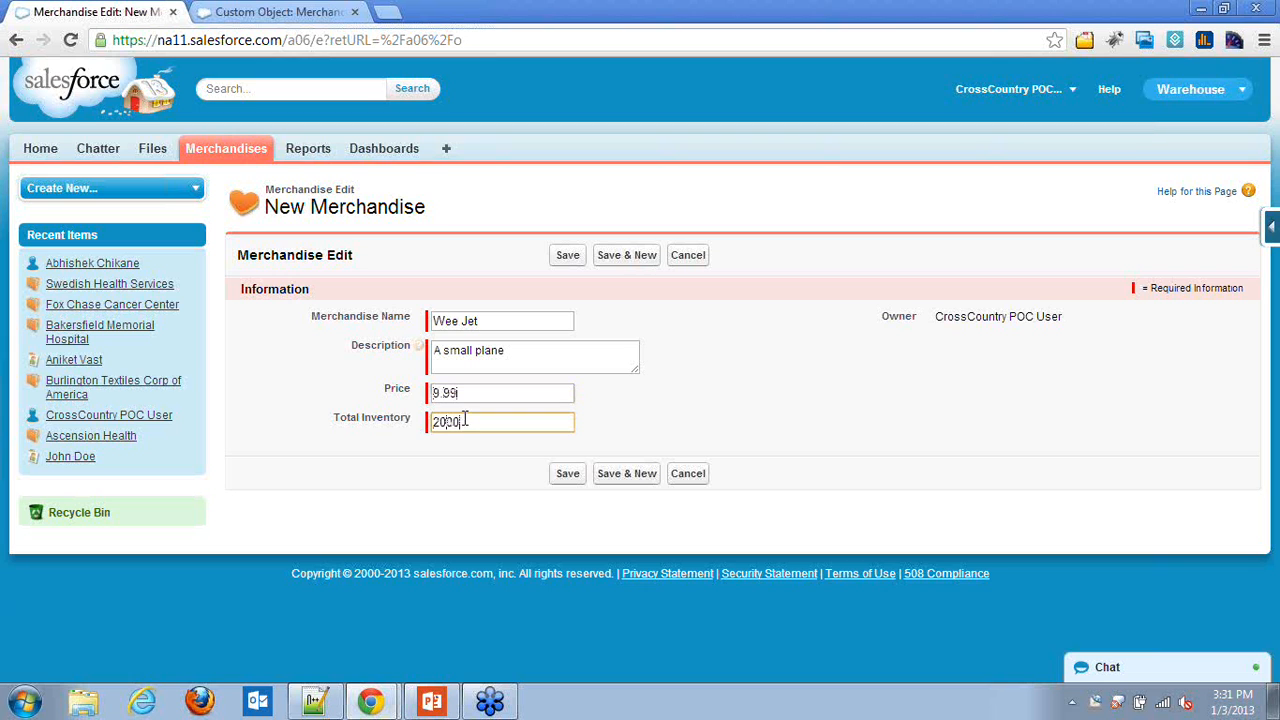
click(567, 473)
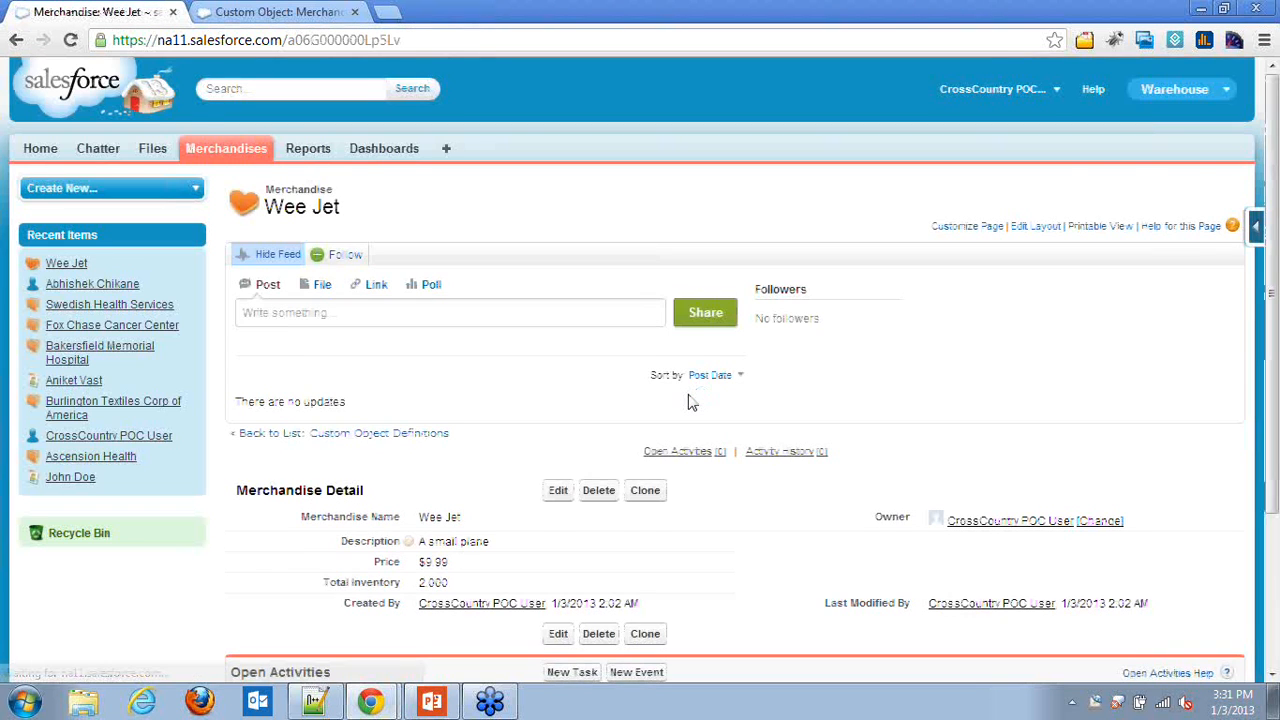
scroll(875, 430, down, 1)
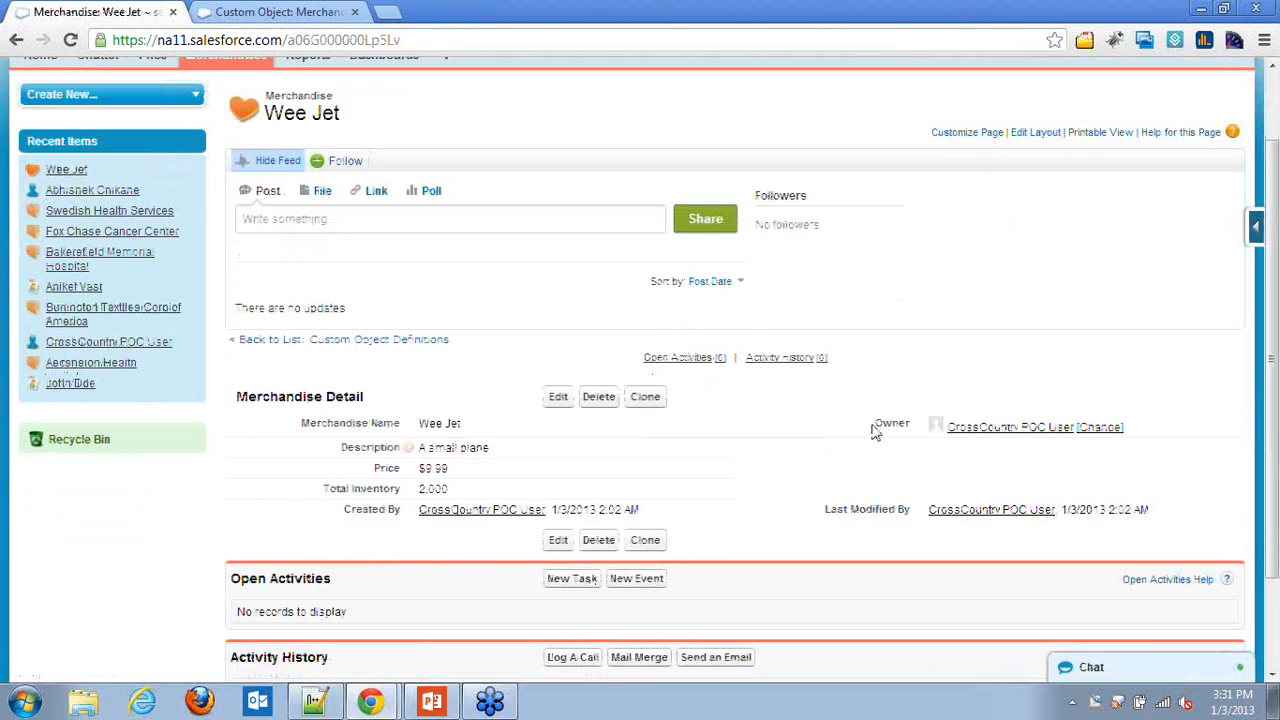
- Review the field values and related lists on the saved Wee Jet merchandise record
scroll(880, 420, down, 1)
scroll(870, 425, up, 1)
scroll(570, 456, up, 1)
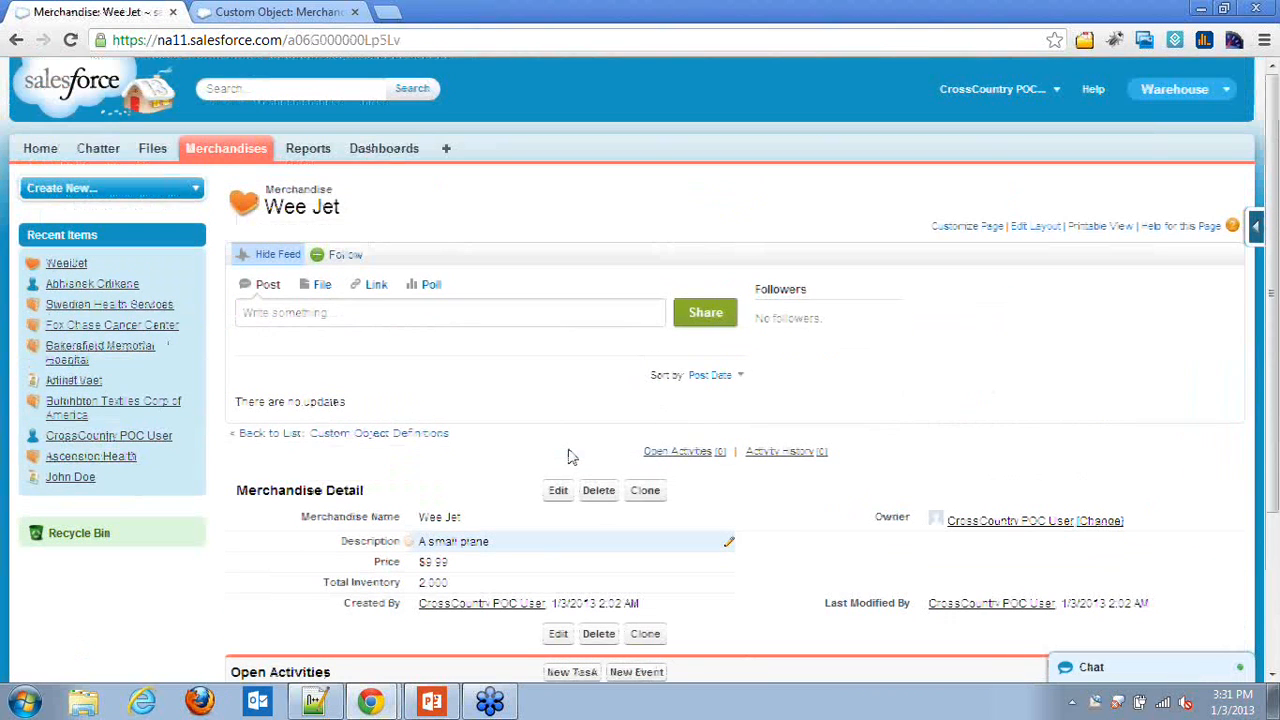
scroll(570, 456, down, 1)
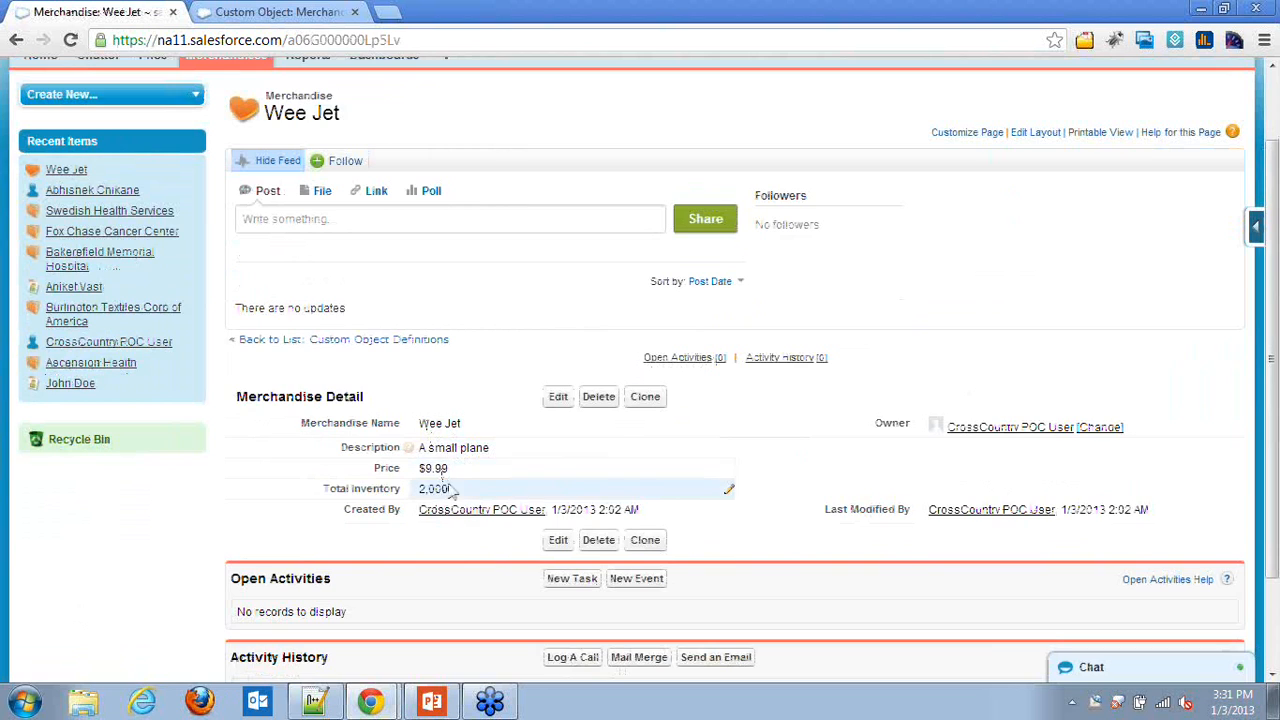
scroll(452, 495, down, 2)
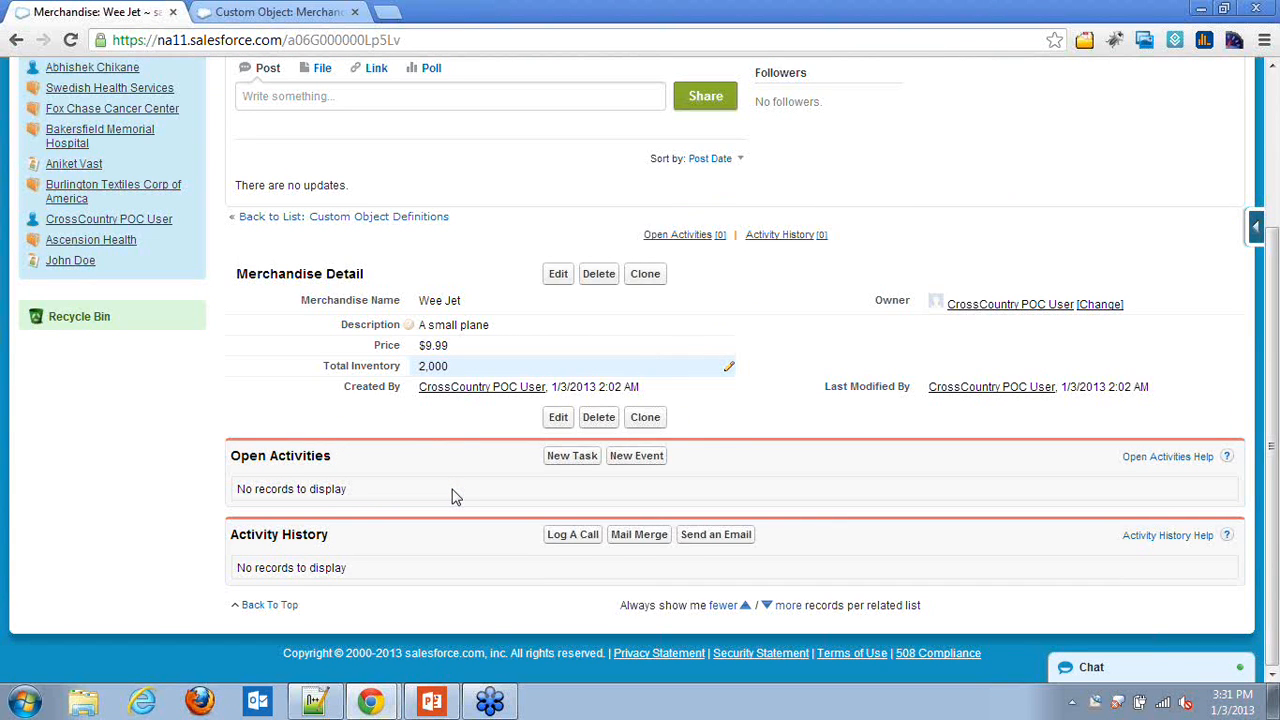
scroll(452, 495, up, 3)
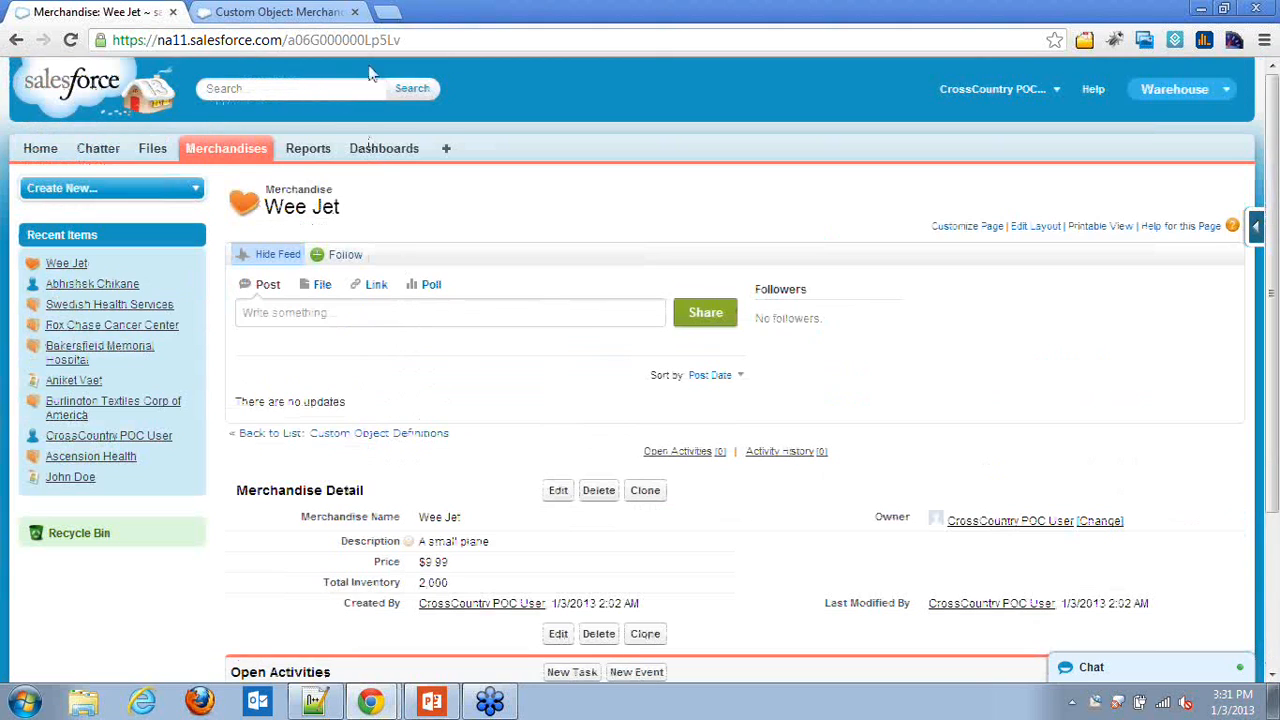
- Return to the browser tab with the Merchandise object definition and go to the Setup home page
click(285, 8)
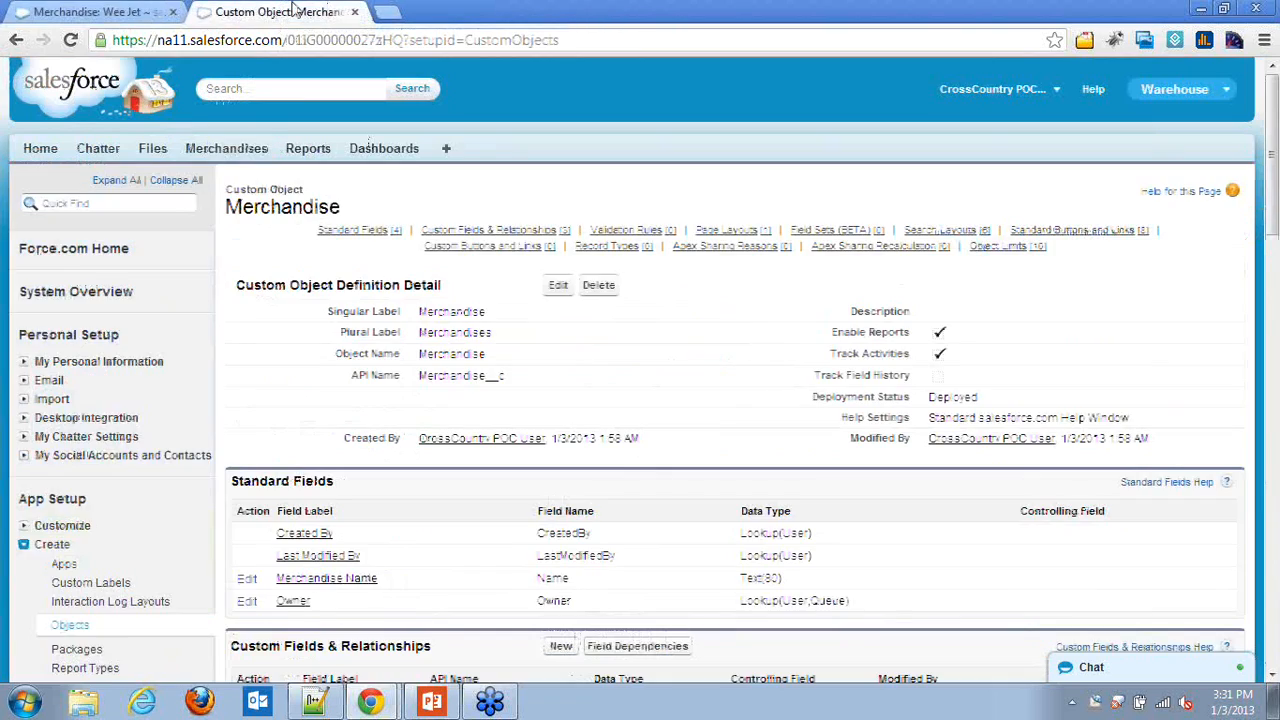
scroll(338, 248, down, 1)
scroll(338, 248, down, 2)
scroll(190, 345, up, 3)
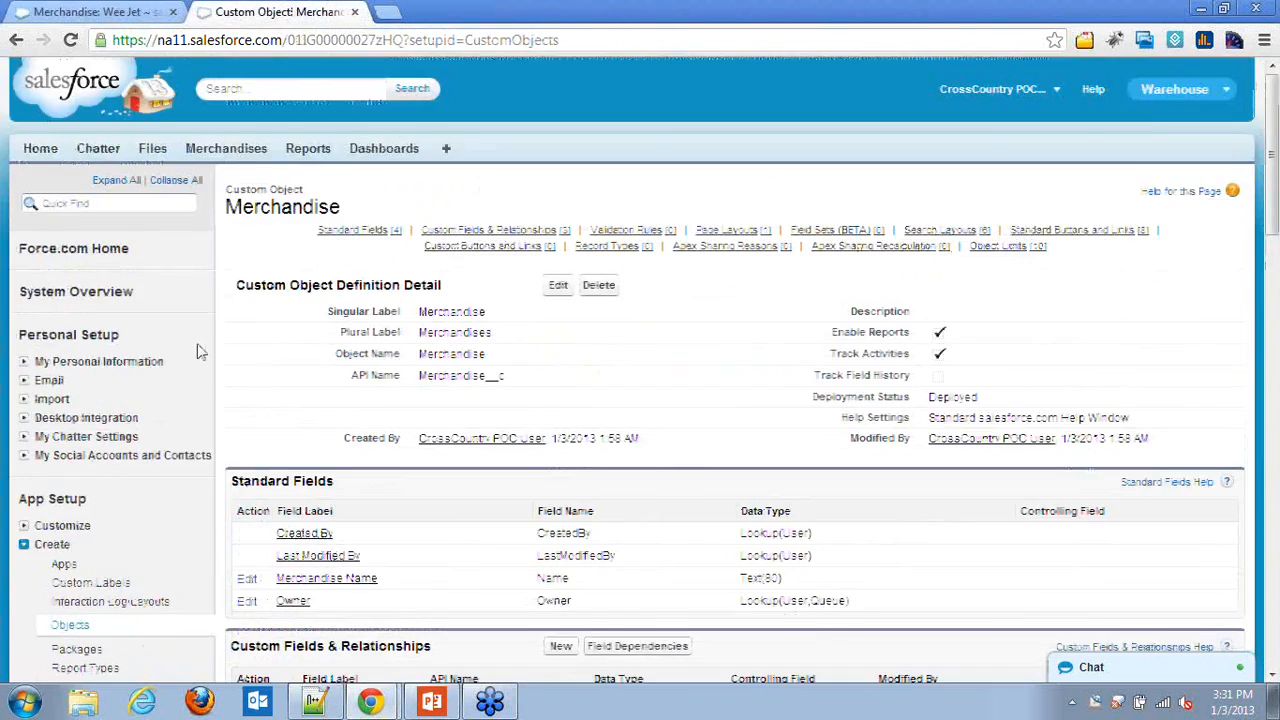
scroll(190, 345, down, 3)
scroll(190, 345, up, 3)
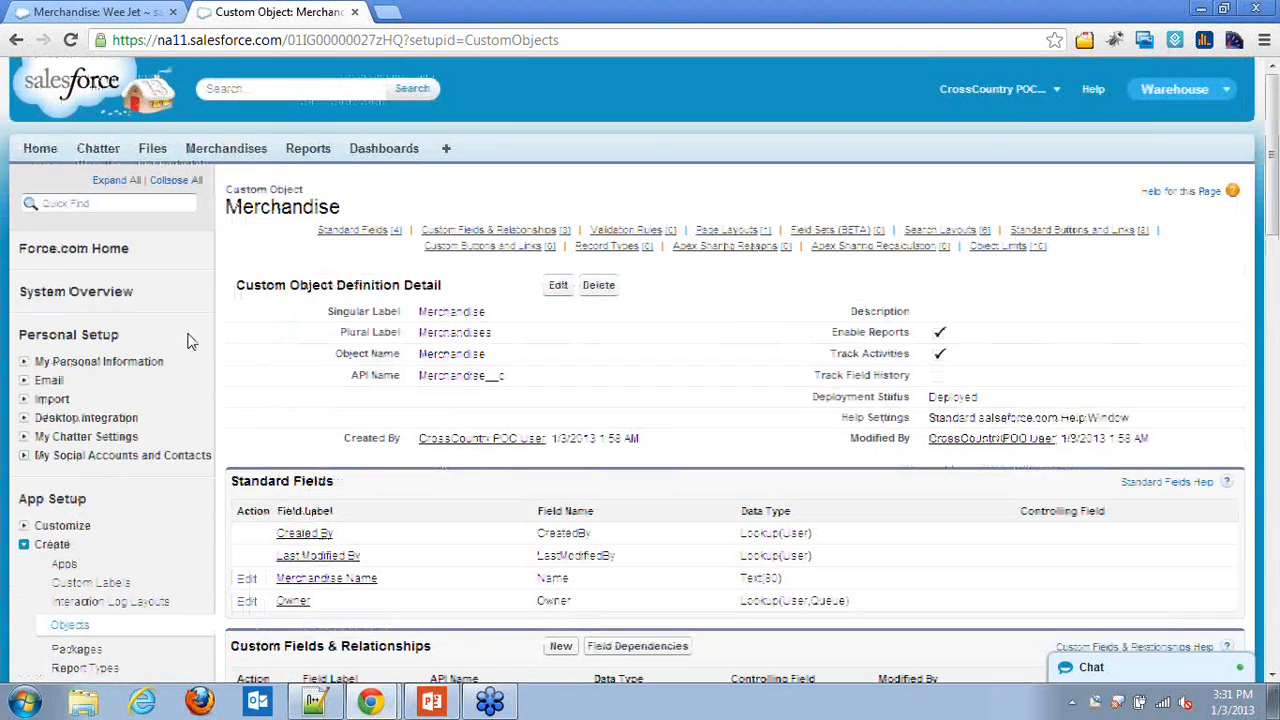
click(1030, 95)
click(958, 140)
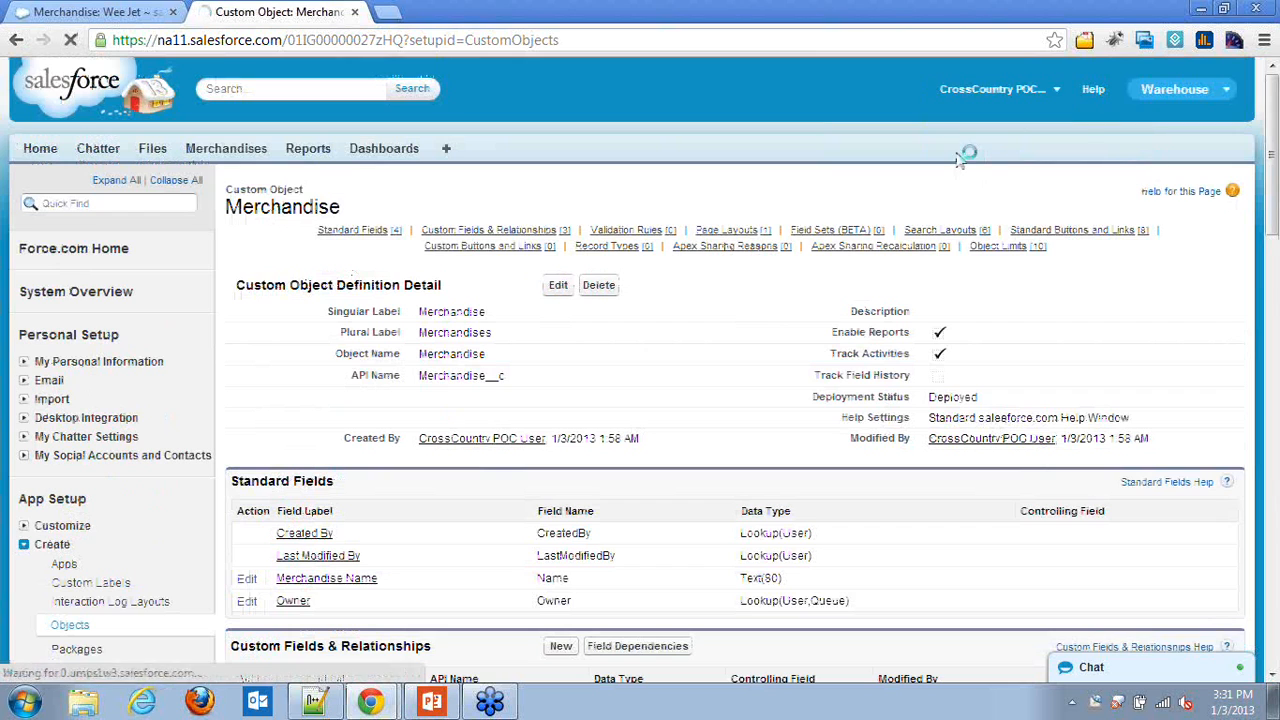
- Go to the list of custom objects in App Setup and start a new custom object
scroll(512, 288, down, 1)
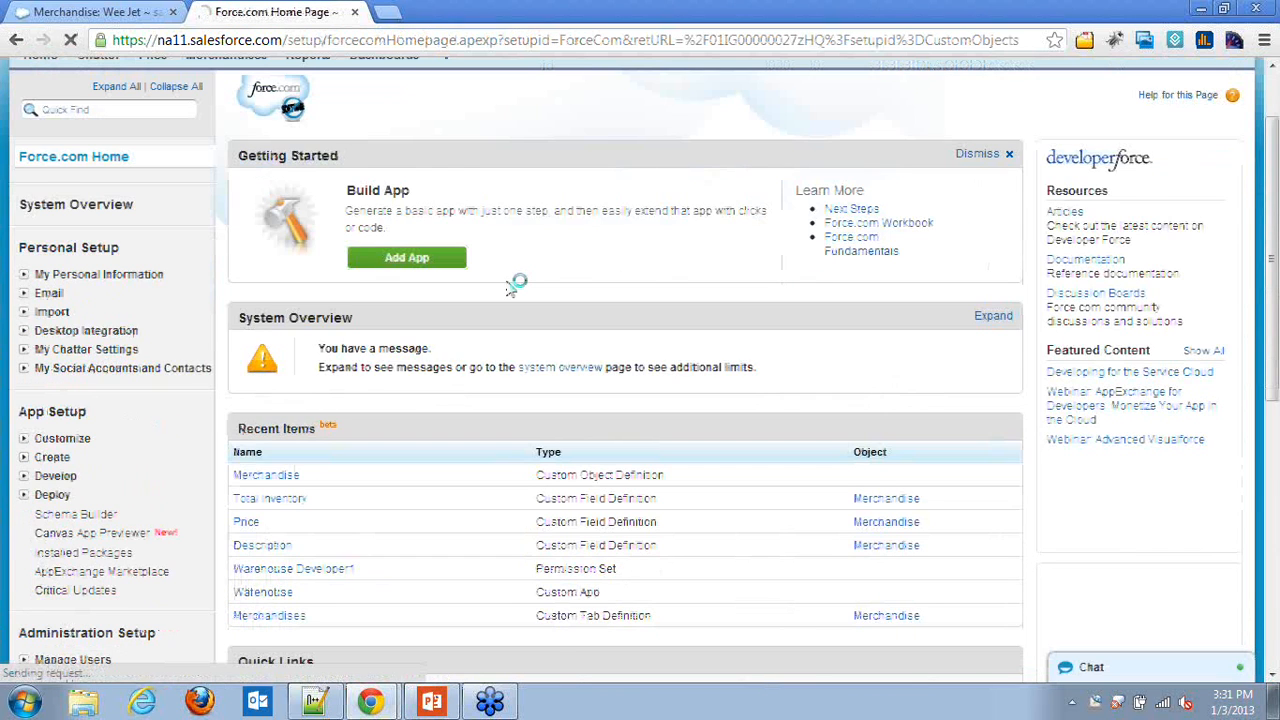
scroll(512, 288, down, 2)
click(24, 270)
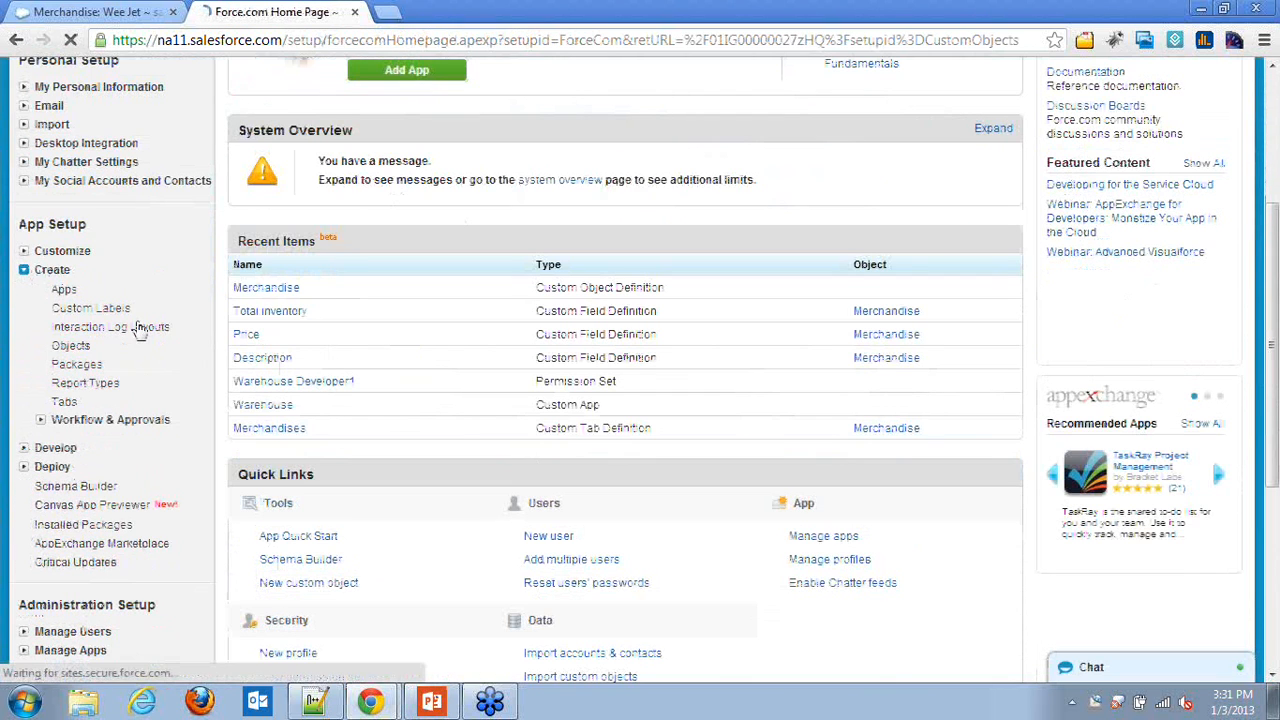
click(71, 346)
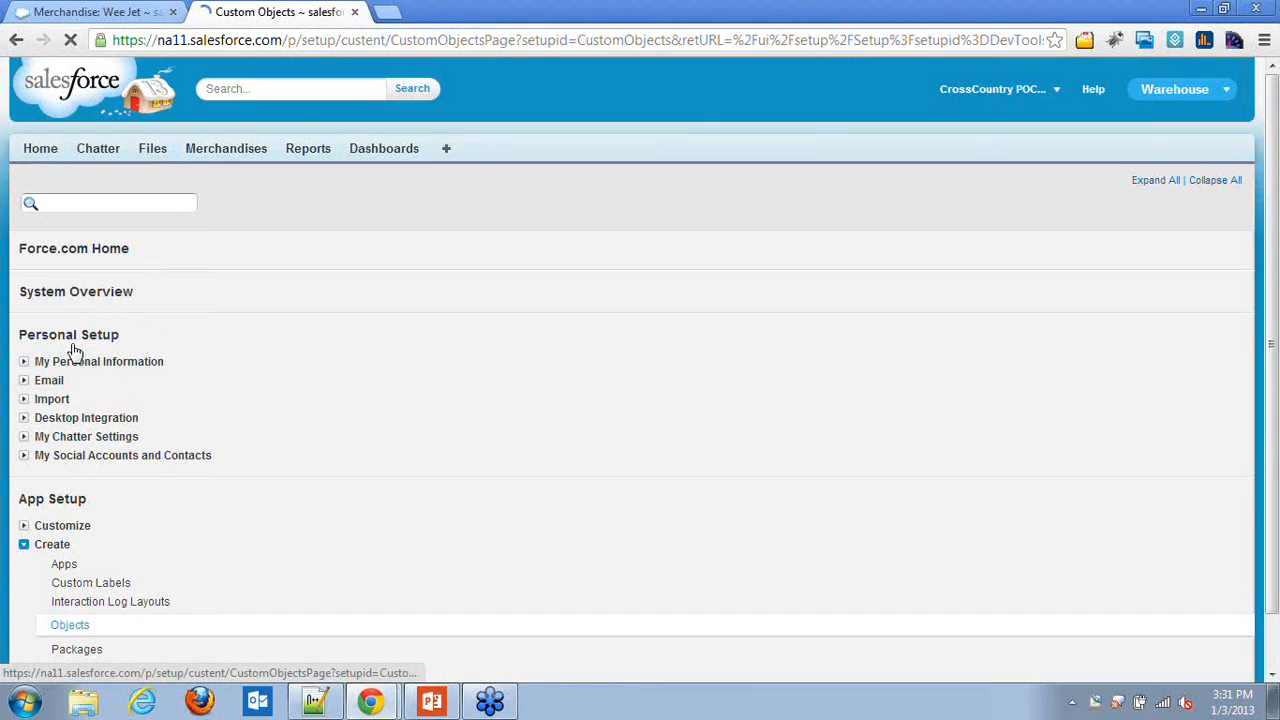
scroll(580, 300, down, 1)
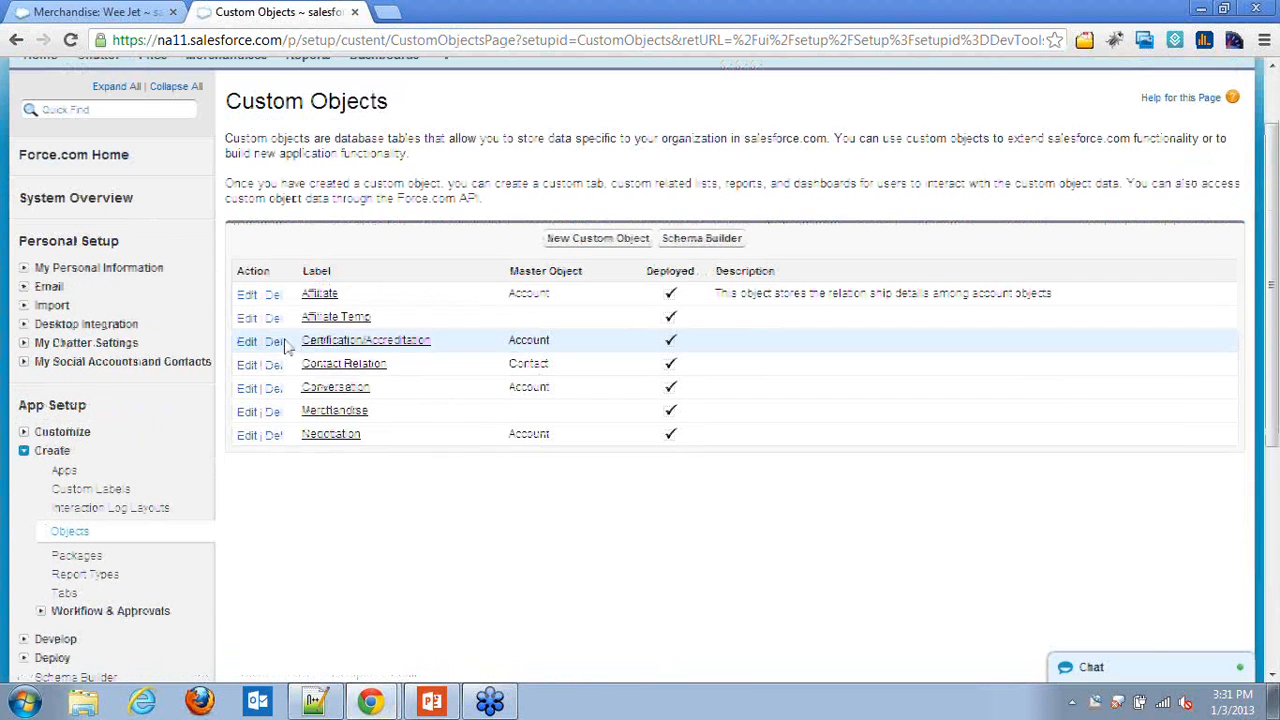
click(588, 240)
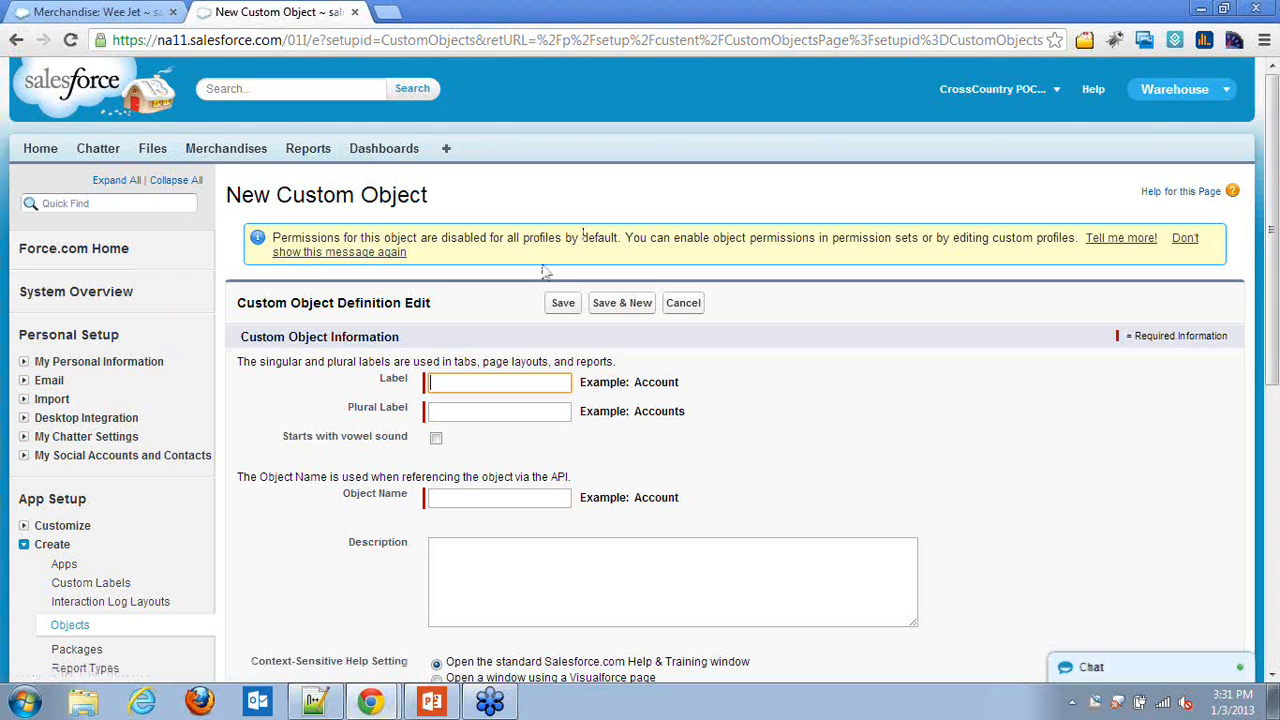
- Give the new object the label Invoice Statement and the plural label Invoice Statements
text(In)
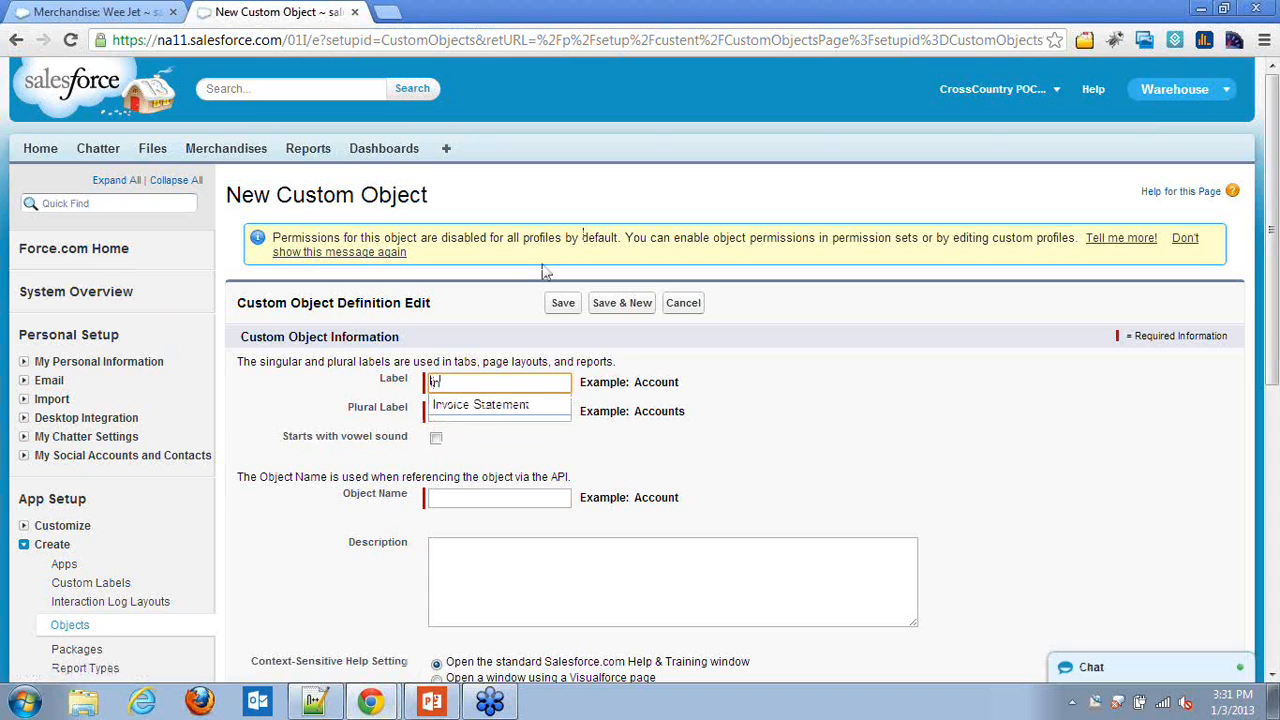
key(Down)
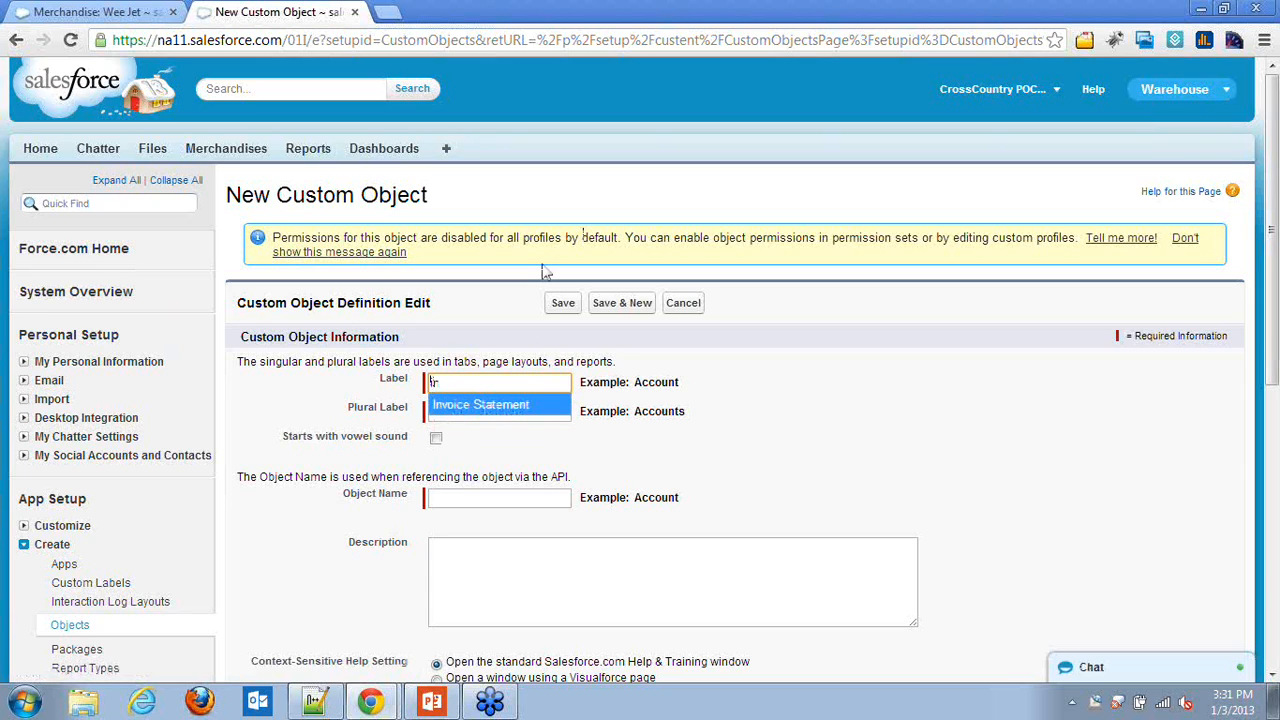
key(Return)
click(533, 410)
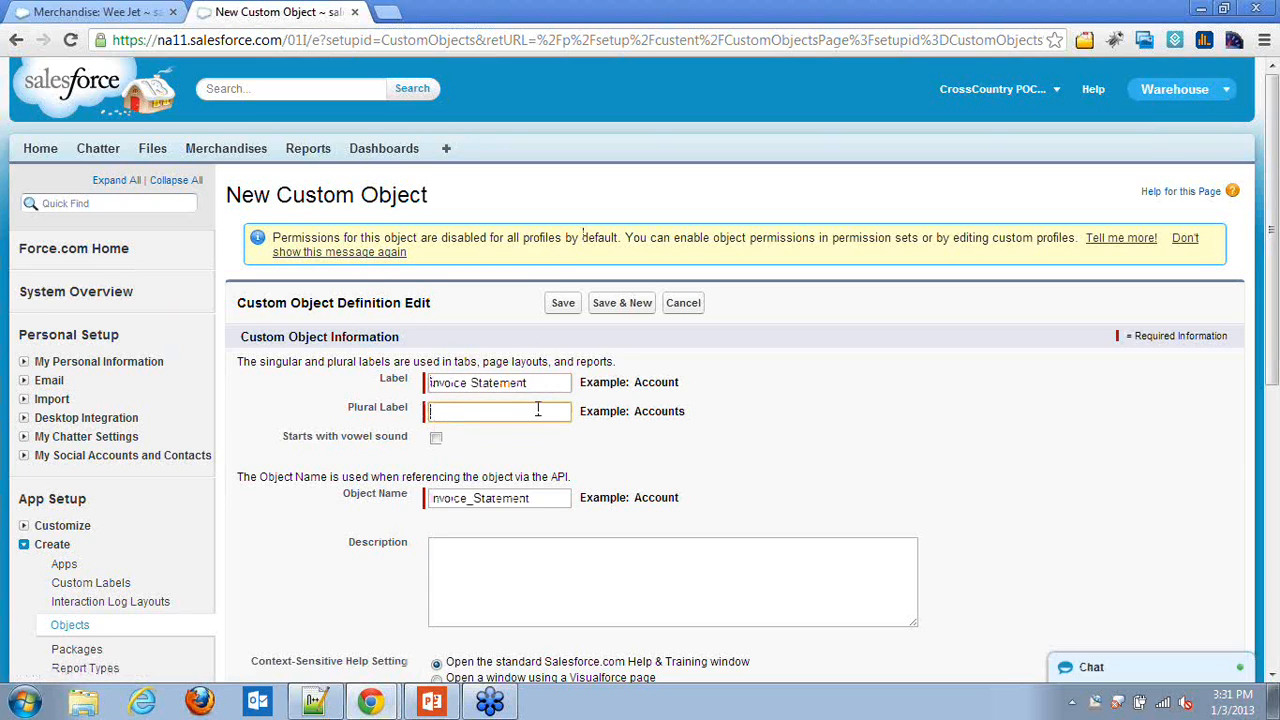
click(540, 386)
click(461, 412)
text(In)
key(Down)
key(Return)
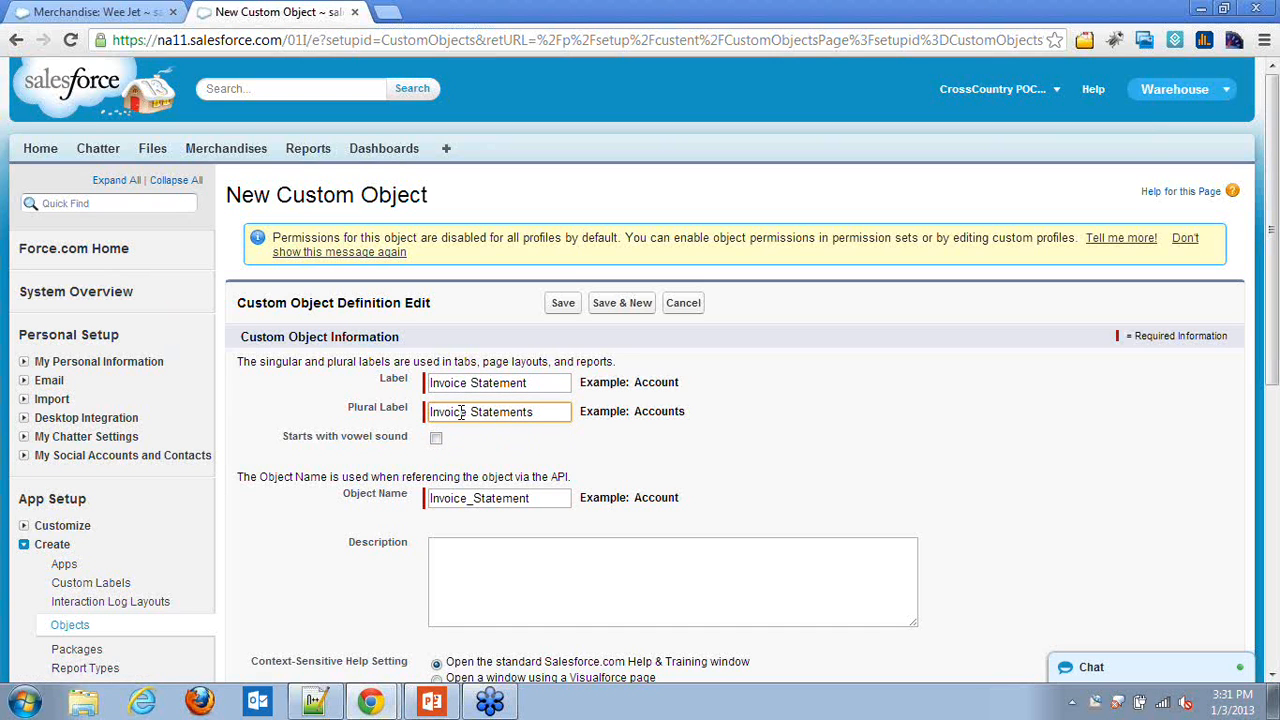
- Mark the Invoice Statement label as starting with a vowel sound
scroll(509, 430, down, 1)
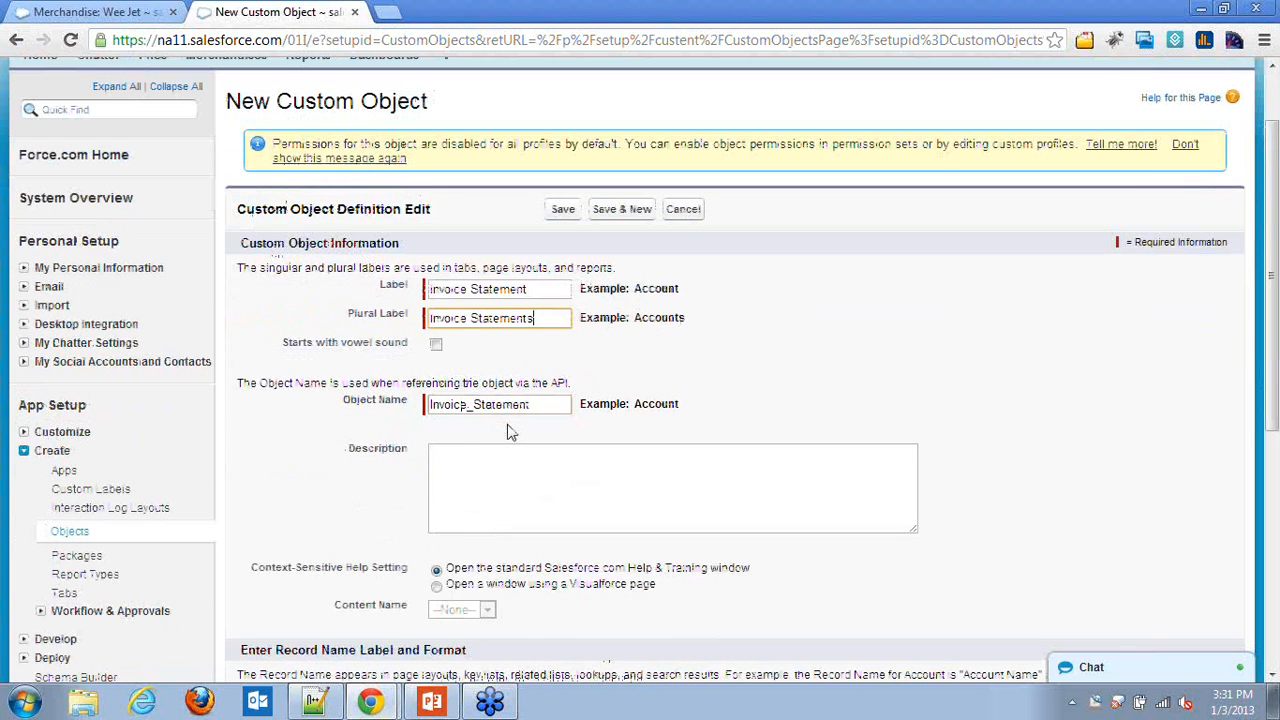
scroll(509, 430, up, 1)
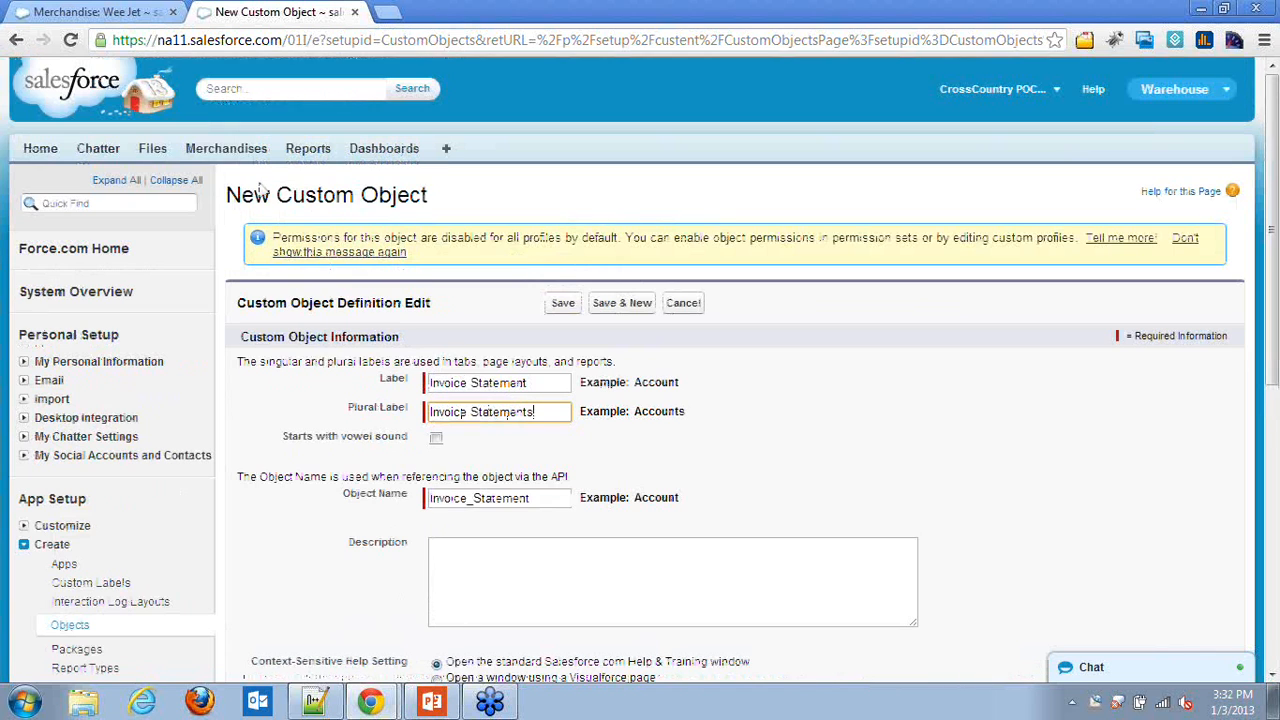
scroll(651, 380, down, 1)
click(436, 344)
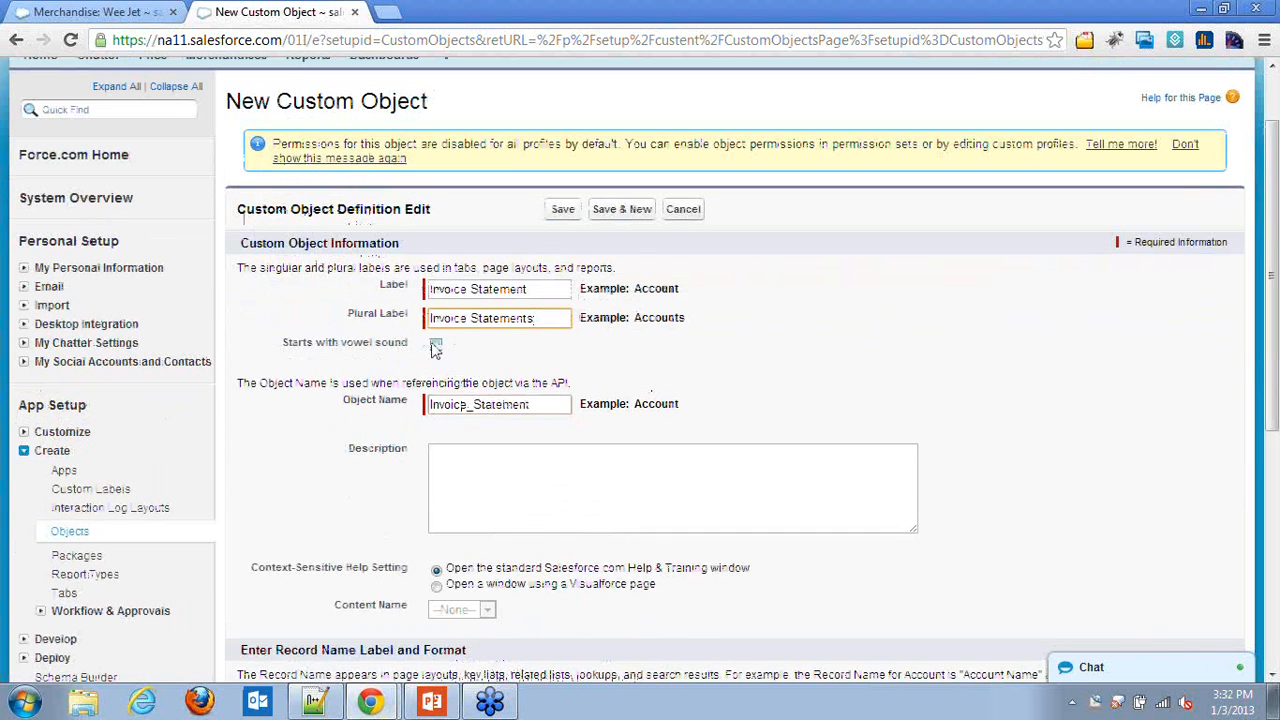
- Change the object's record name to Invoice Number
scroll(877, 397, down, 1)
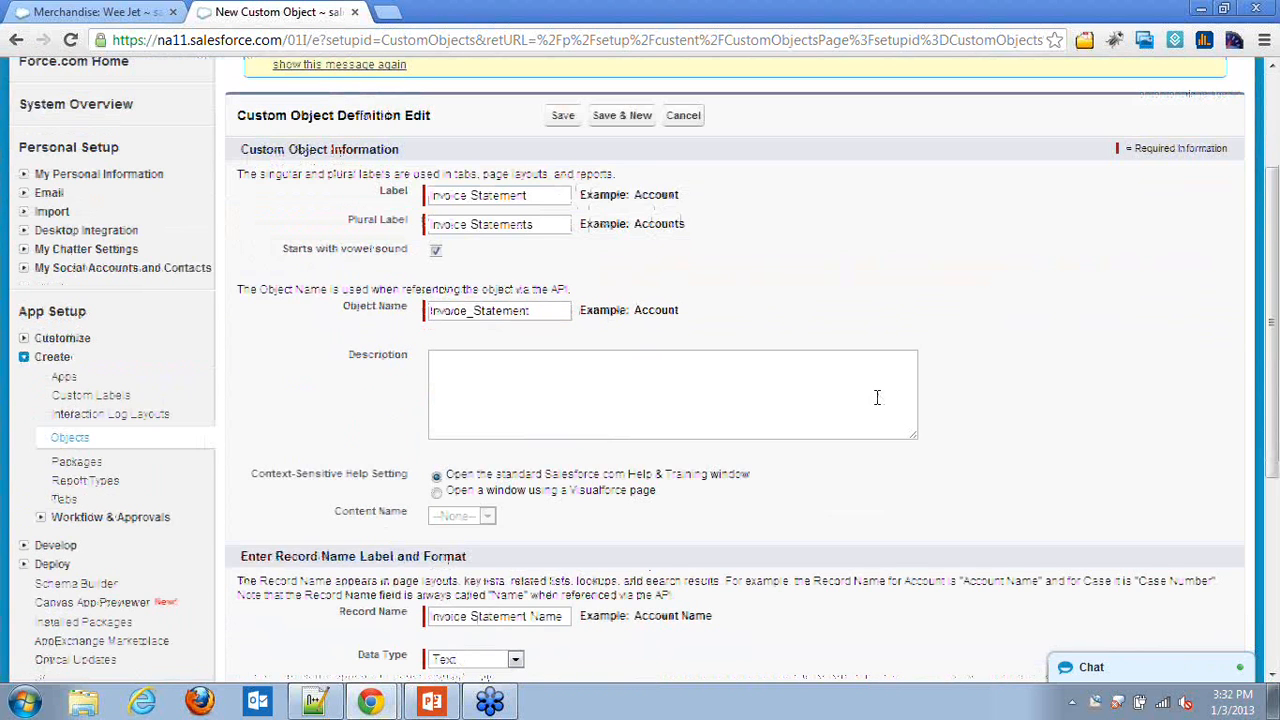
scroll(877, 397, down, 2)
double_click(515, 428)
key(BackSpace)
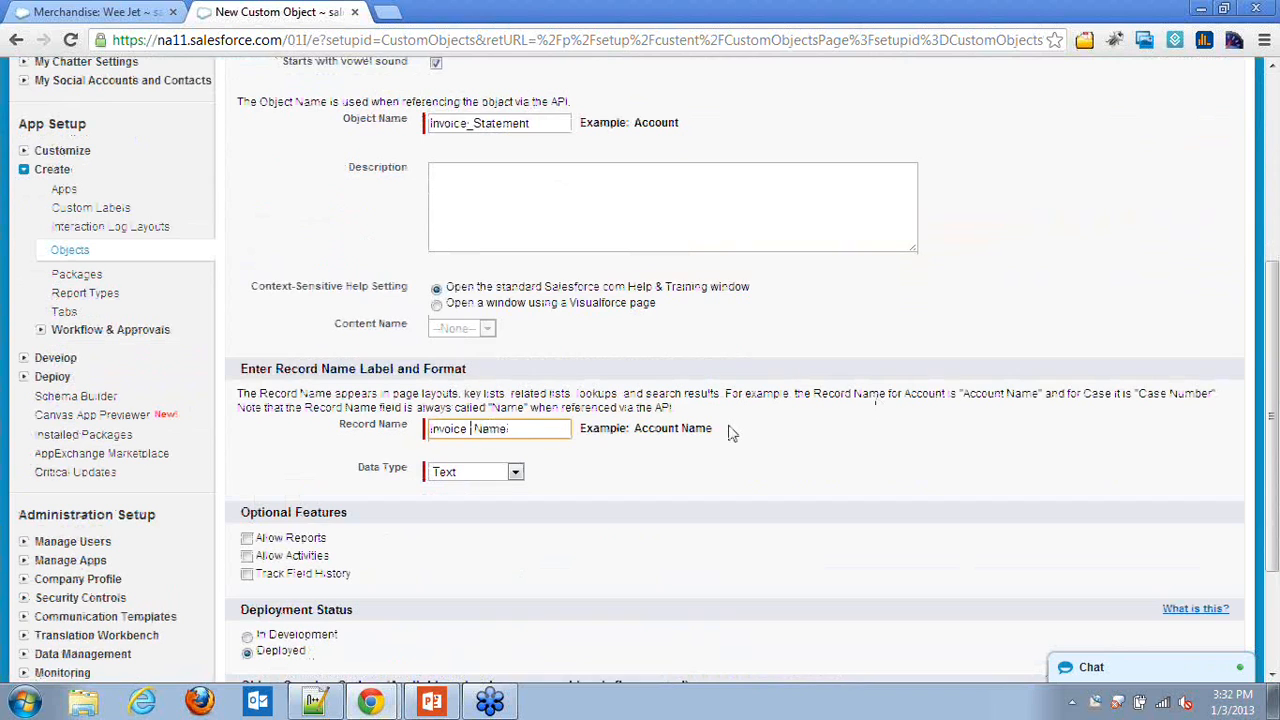
key(shift+End)
text(N)
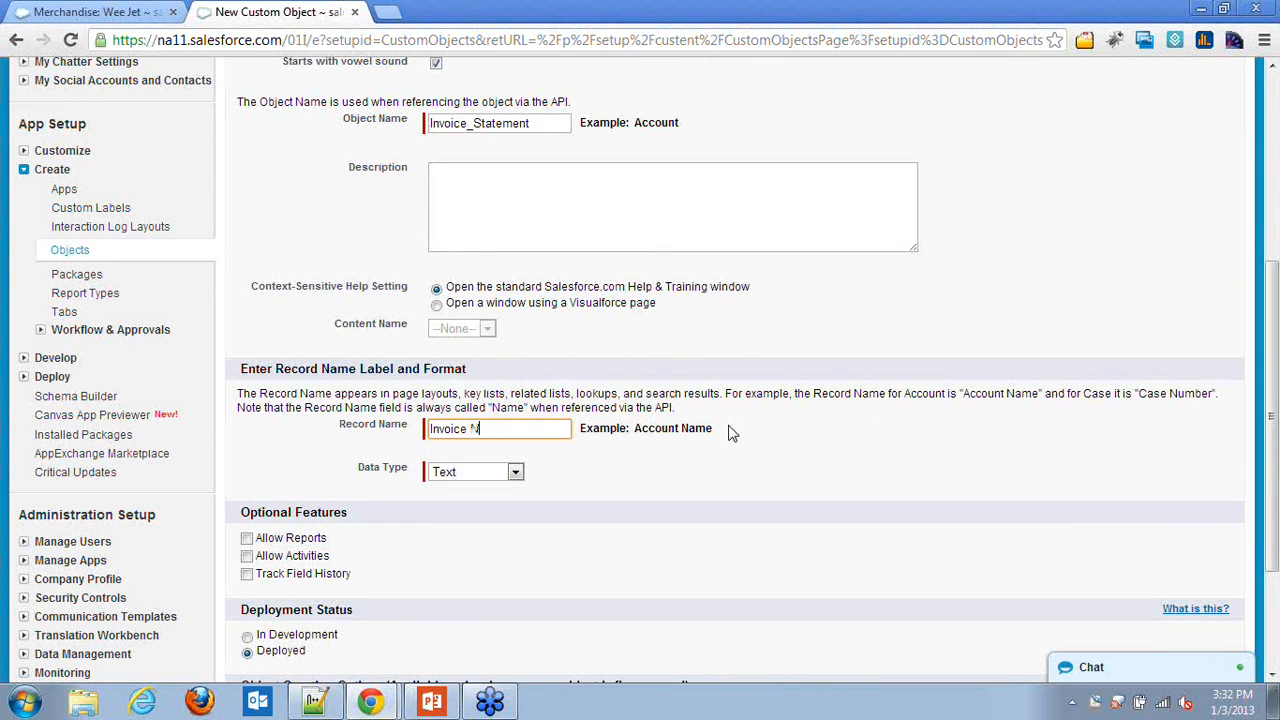
text(umber)
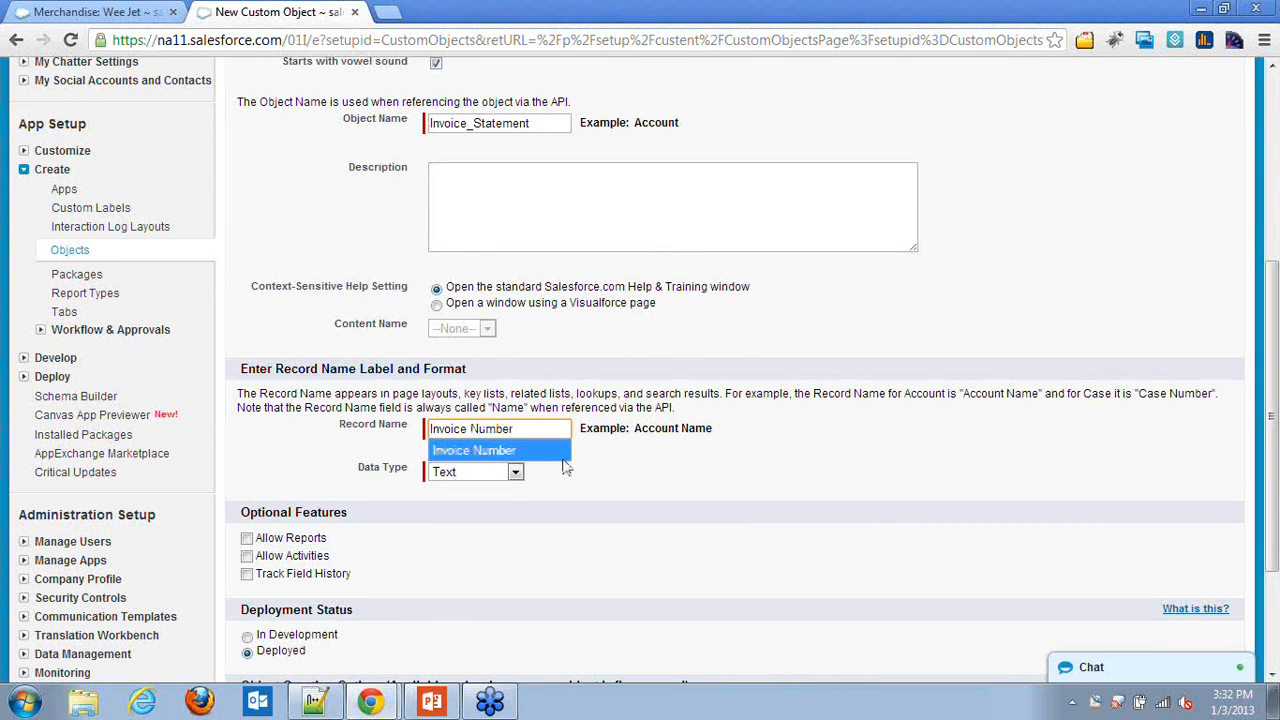
click(533, 452)
- Make the record name an Auto Number with display format INV - {0000} and starting number 0001
click(490, 470)
click(480, 503)
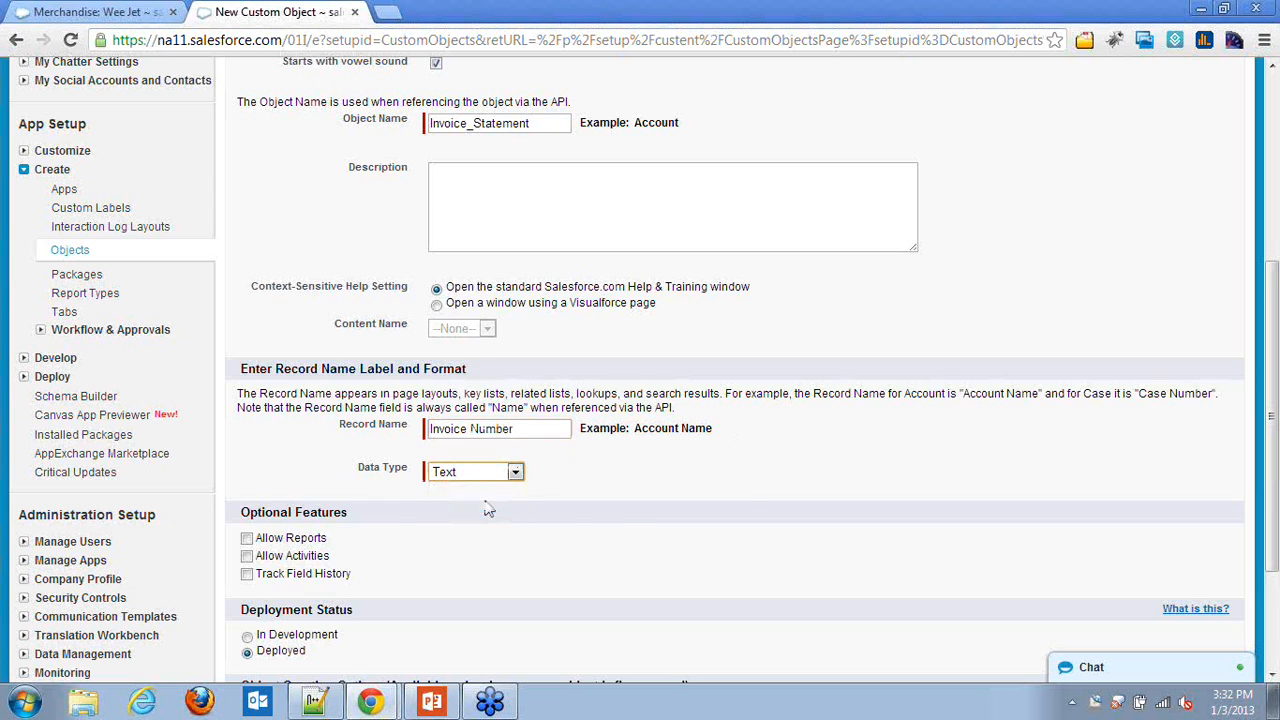
click(533, 499)
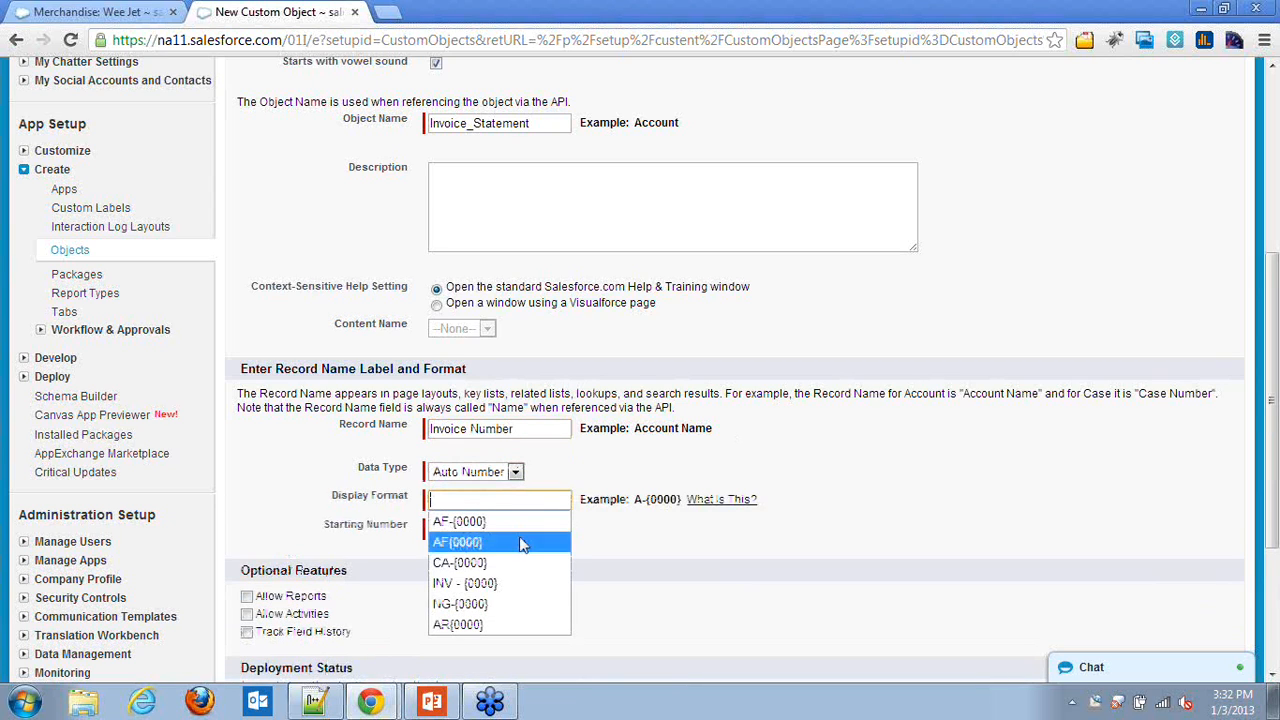
click(514, 583)
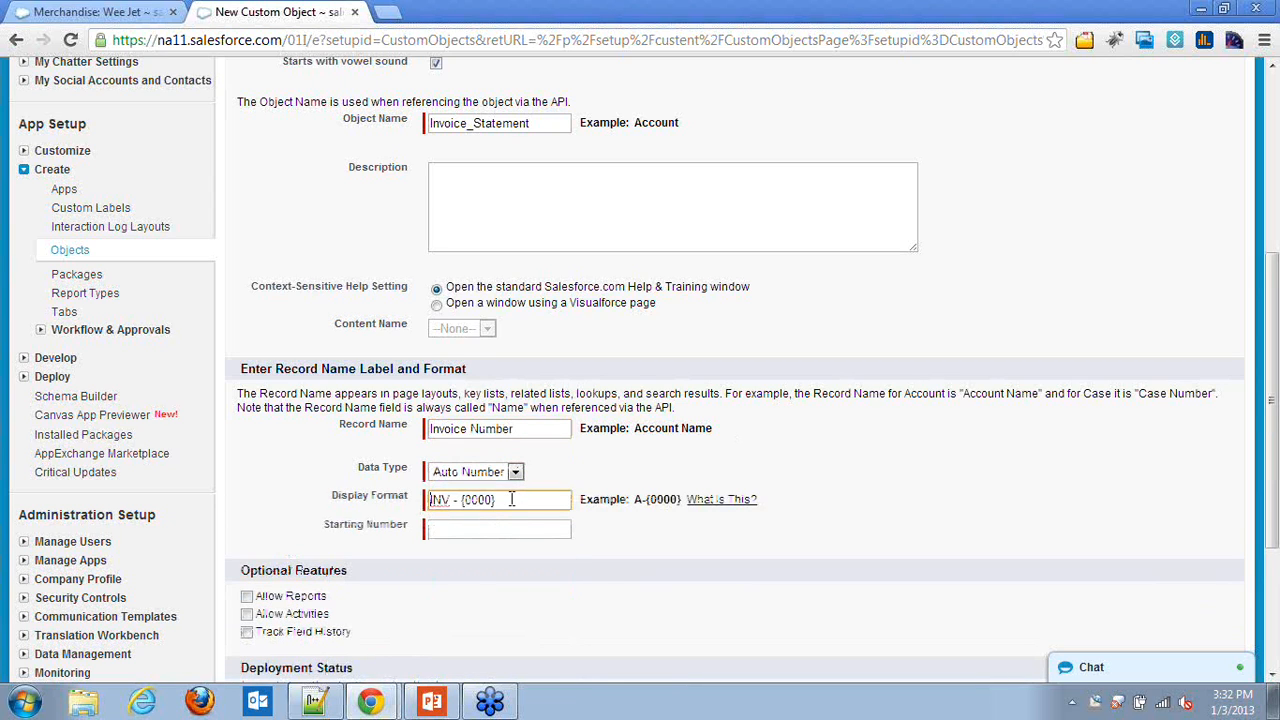
drag(519, 499, 371, 499)
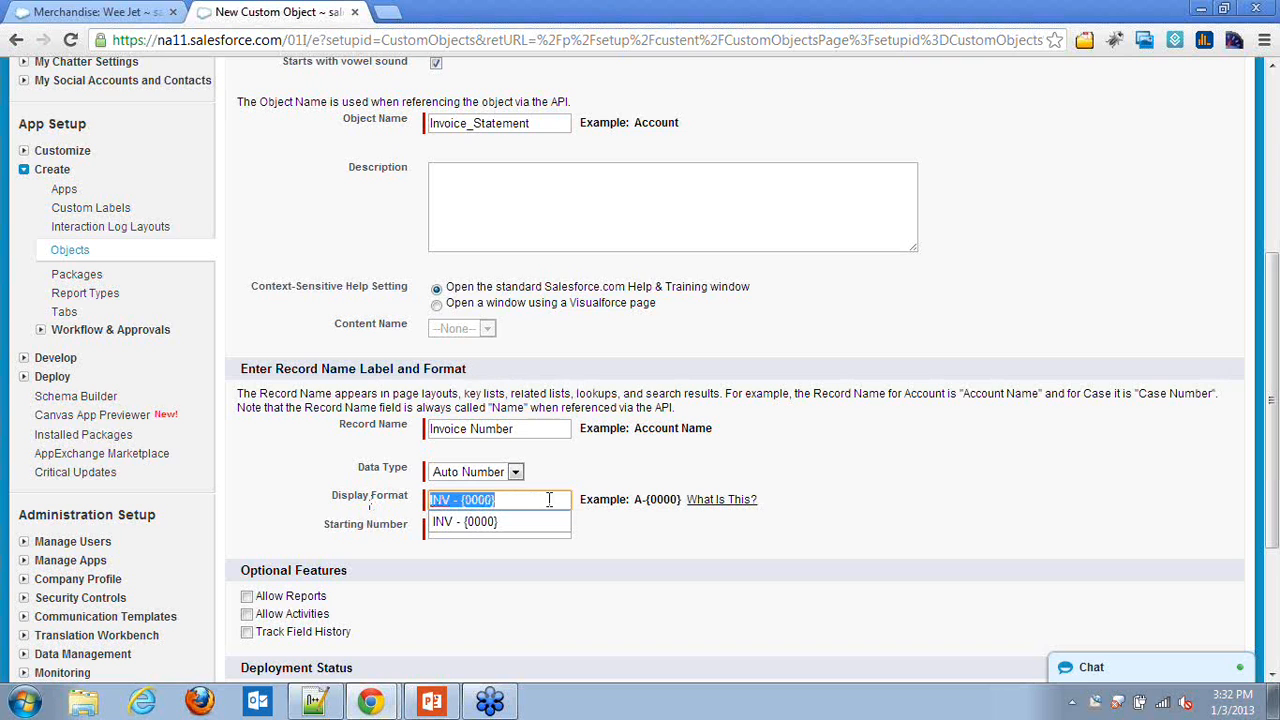
click(675, 570)
click(505, 530)
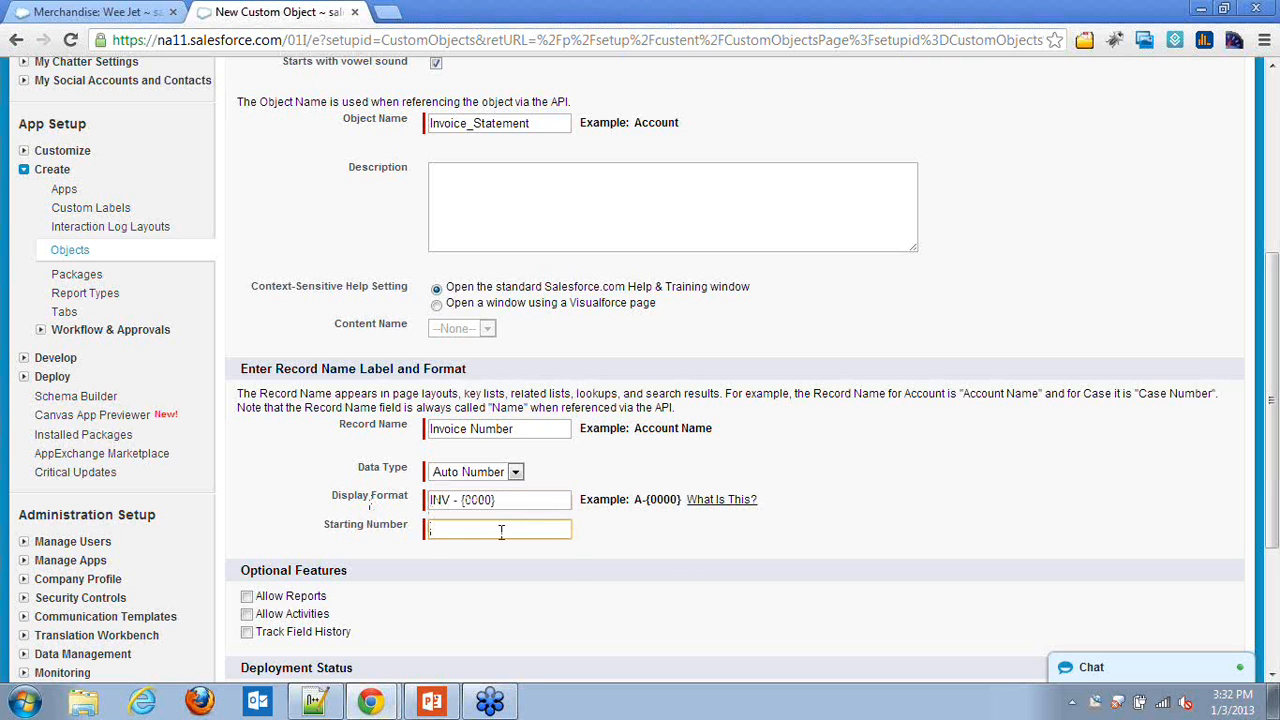
click(490, 548)
- Allow reports for the Invoice Statement object and save its definition
scroll(590, 572, down, 1)
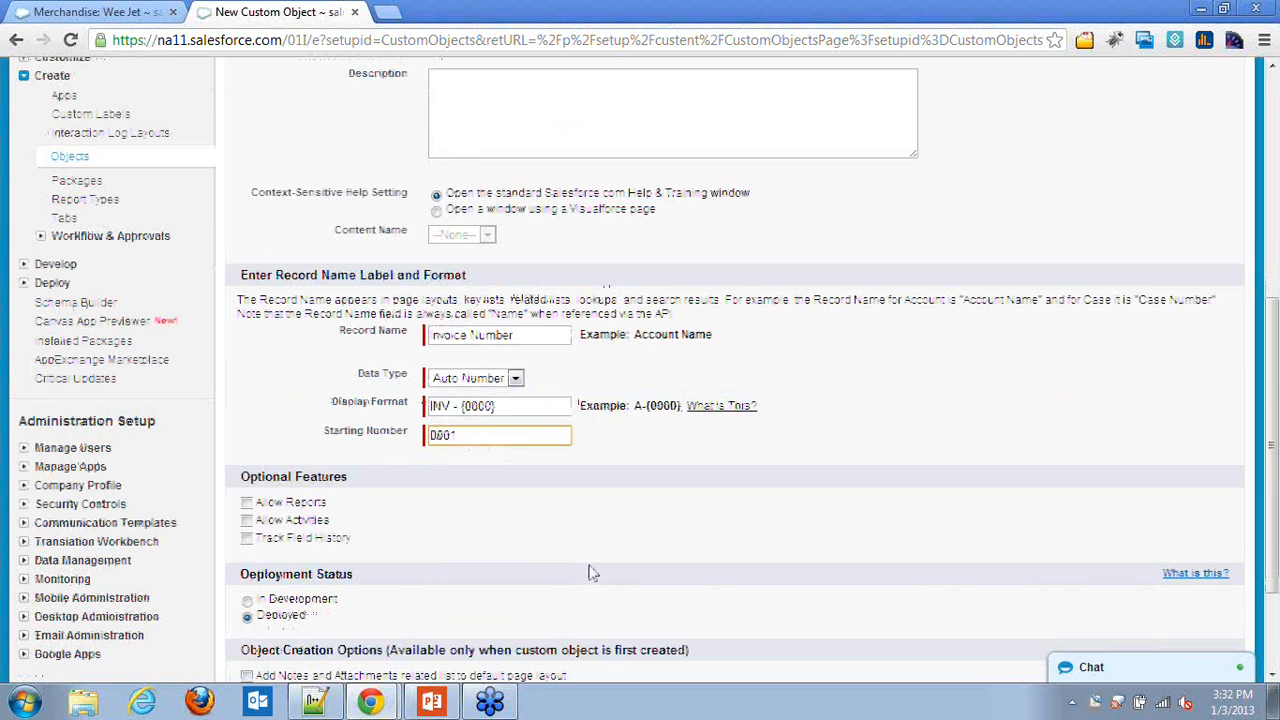
click(258, 506)
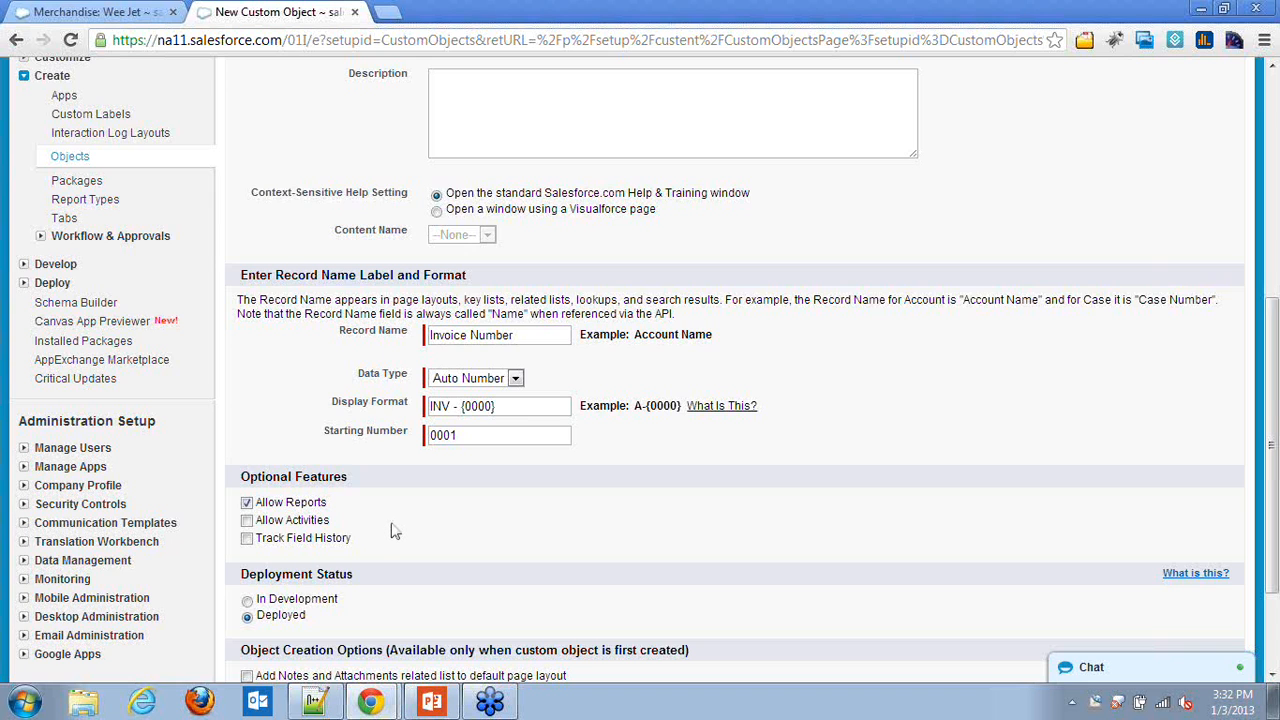
scroll(392, 523, up, 1)
scroll(290, 605, down, 1)
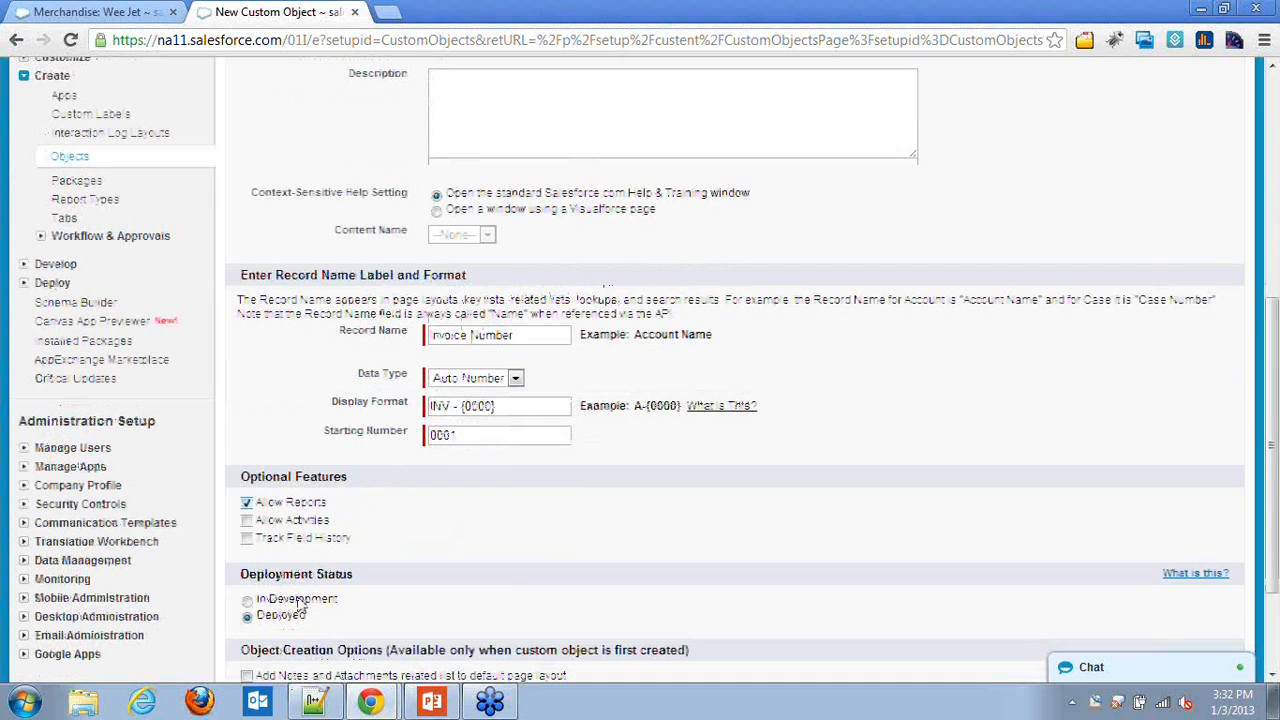
scroll(419, 536, down, 1)
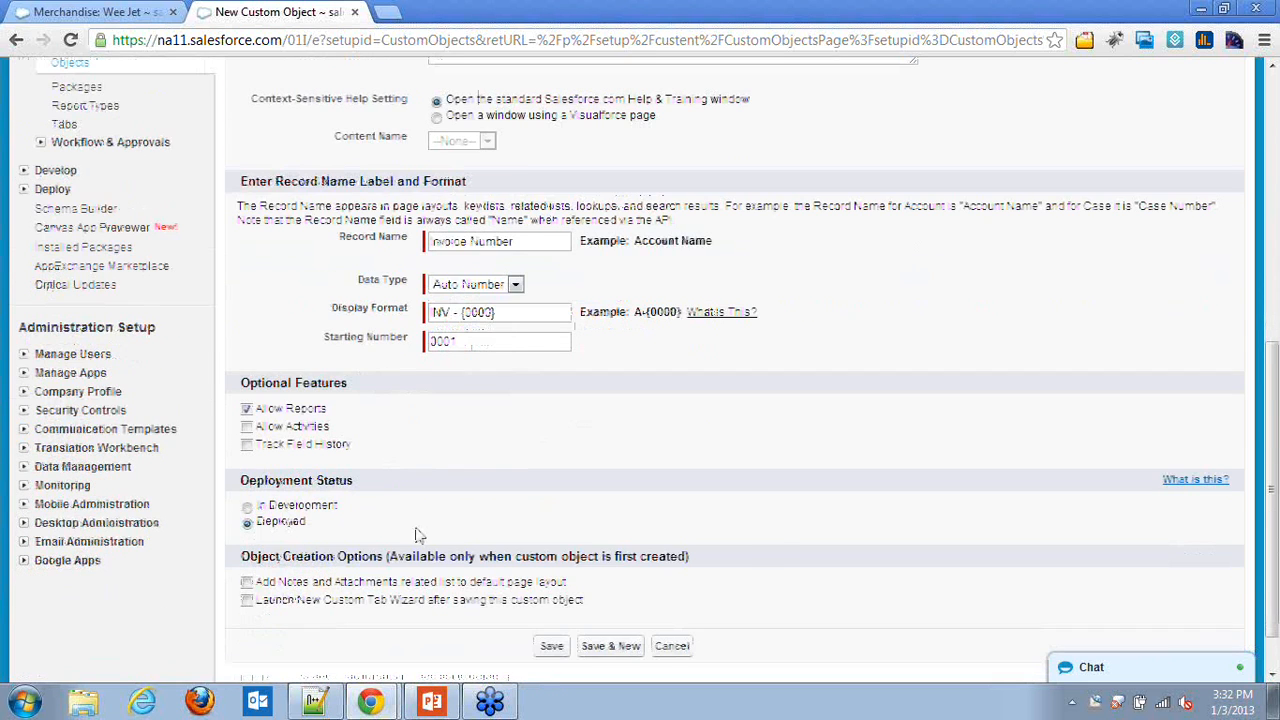
scroll(419, 536, down, 1)
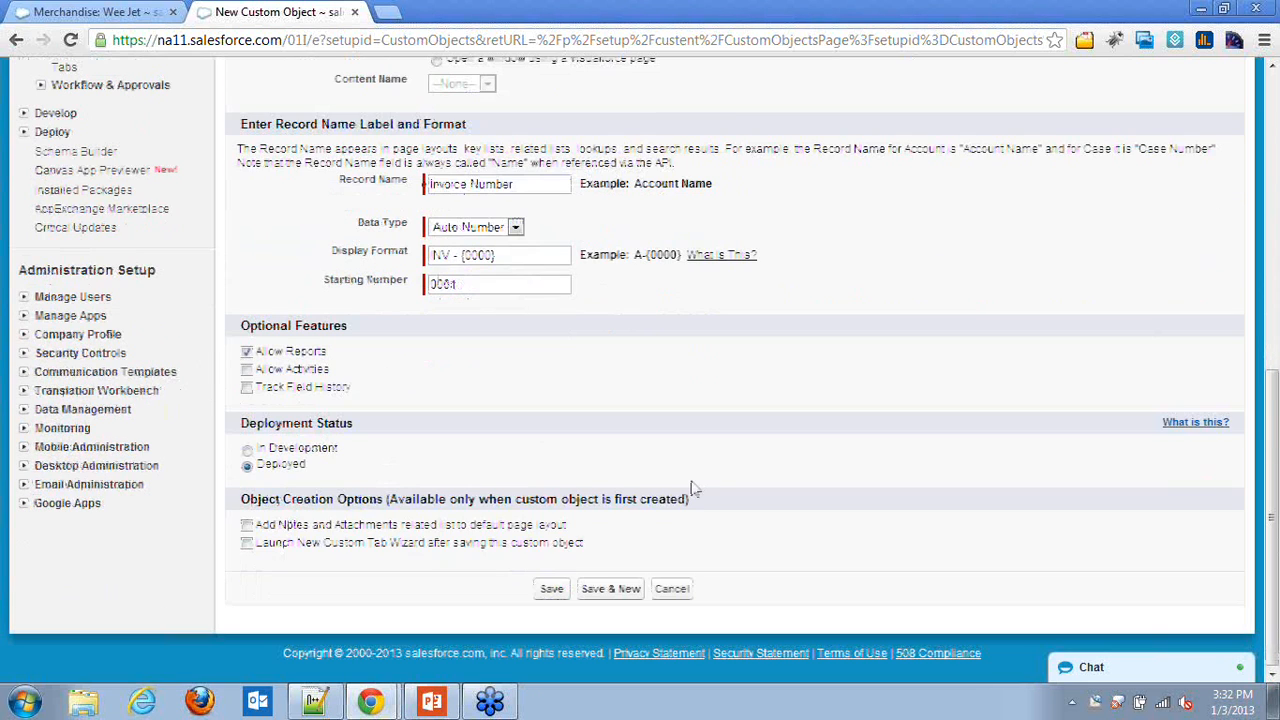
click(553, 590)
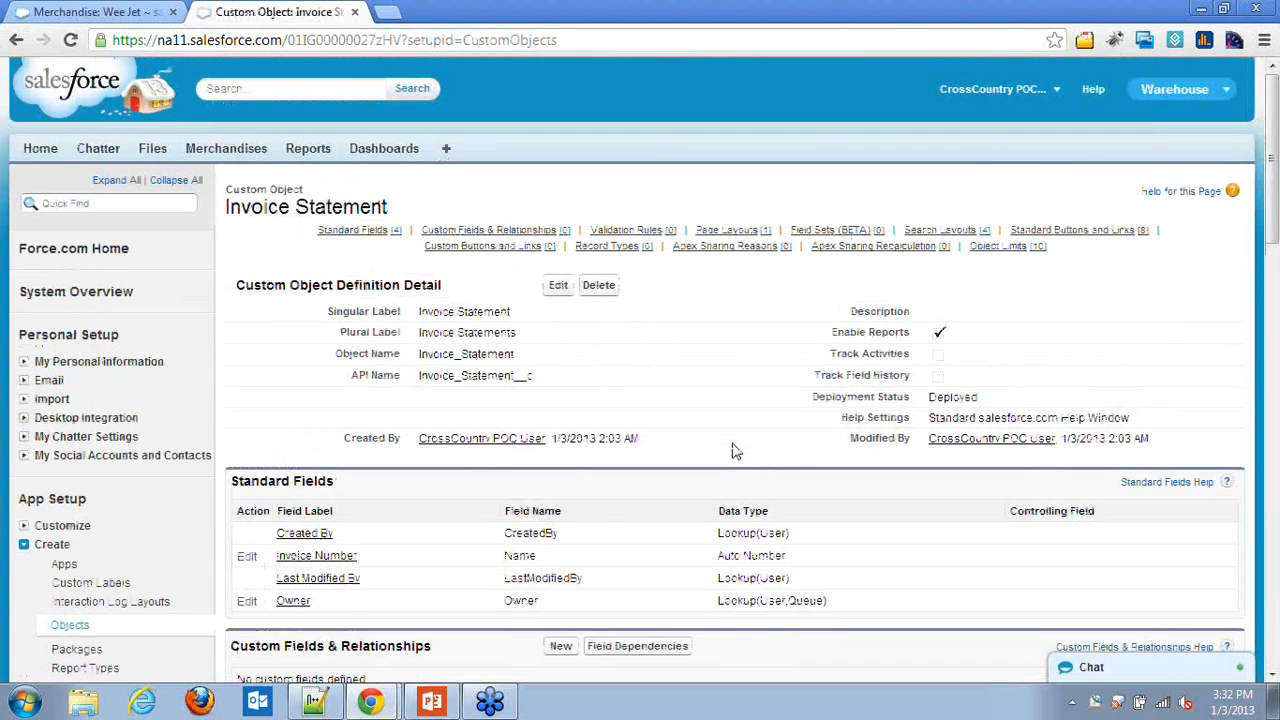
- Start a new custom field of type Picklist on the Invoice Statement object
scroll(733, 451, down, 1)
scroll(733, 451, down, 3)
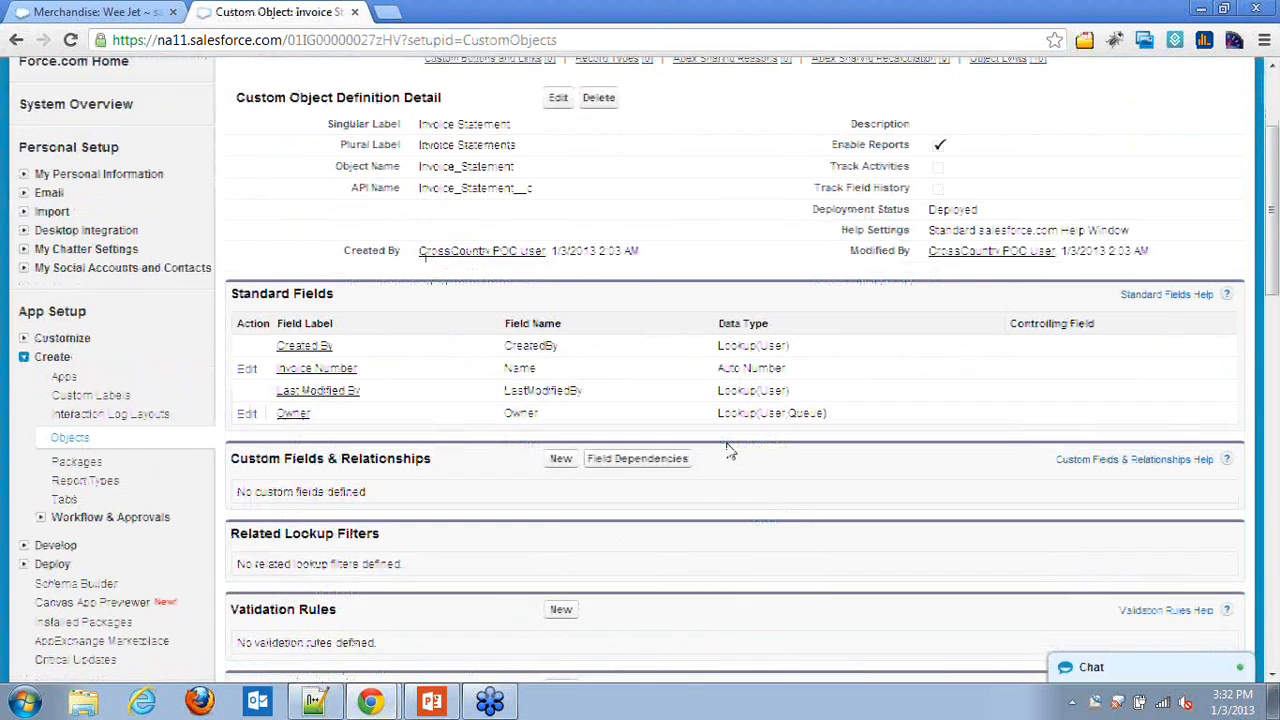
click(560, 271)
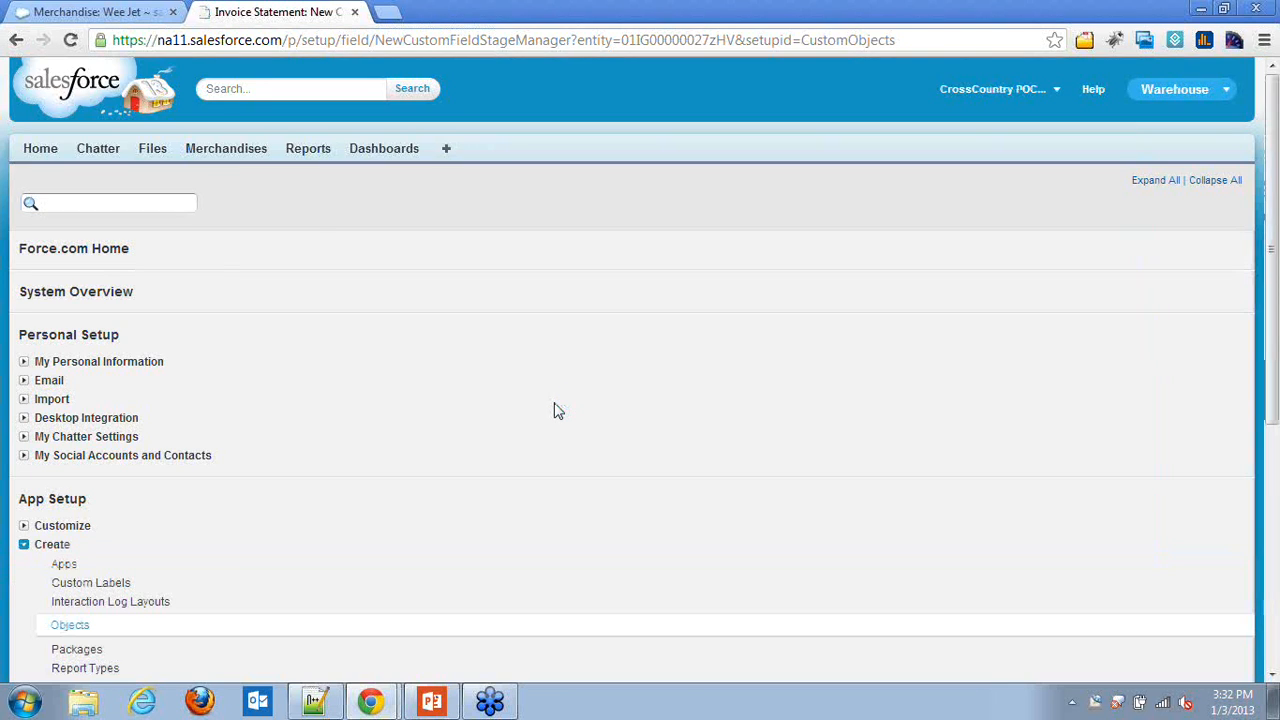
scroll(452, 432, down, 6)
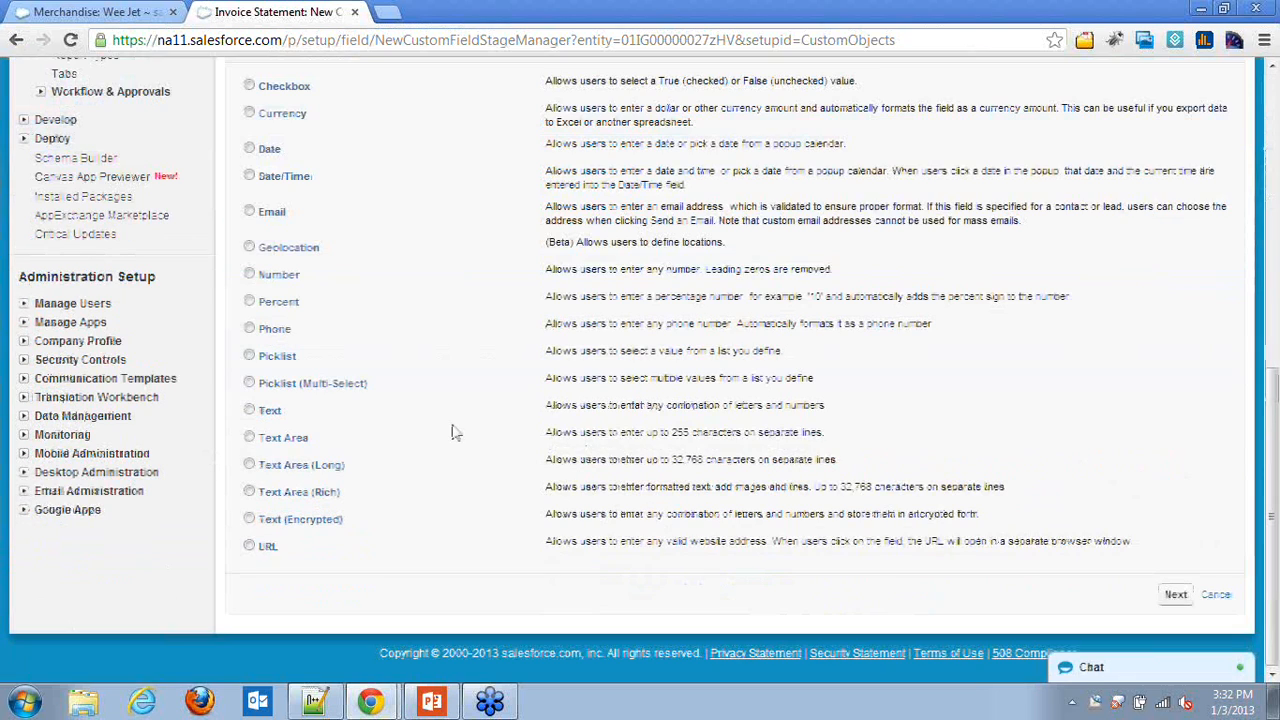
click(1176, 594)
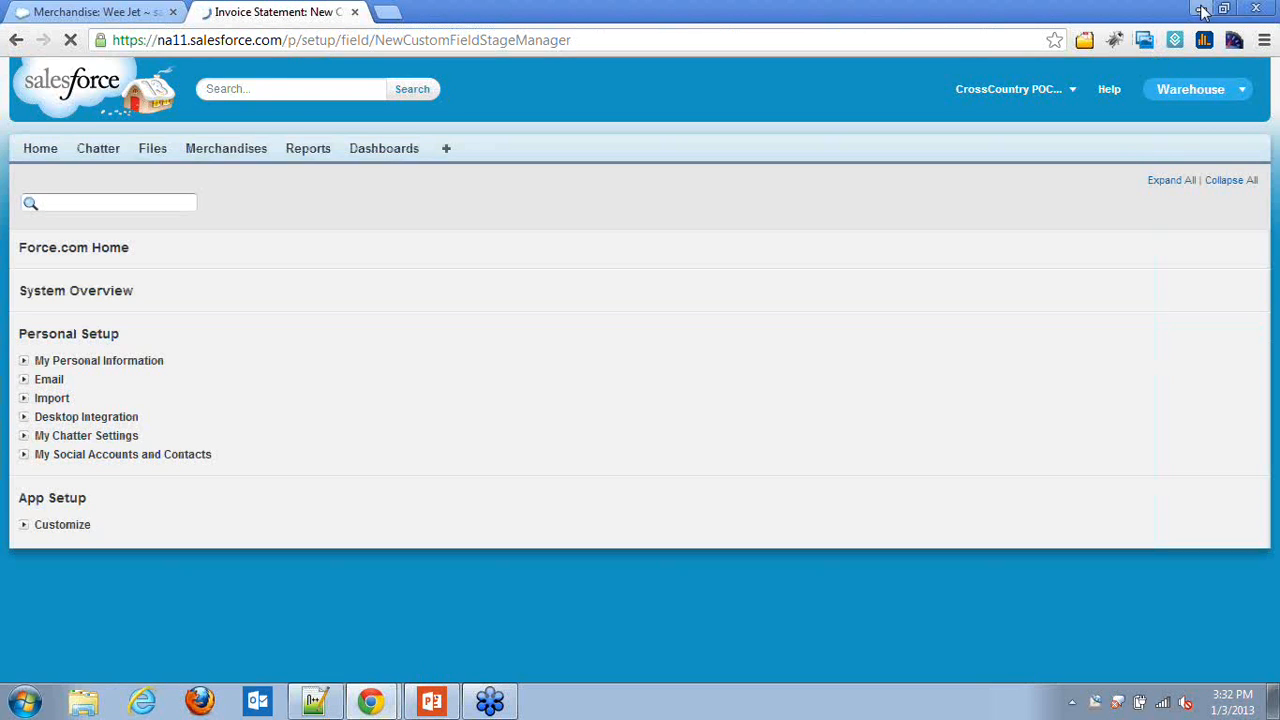
- Switch to Notepad++, copy the values Open, Closed, Negotiating and Pending from LOVs.txt, and return to Chrome
click(1203, 12)
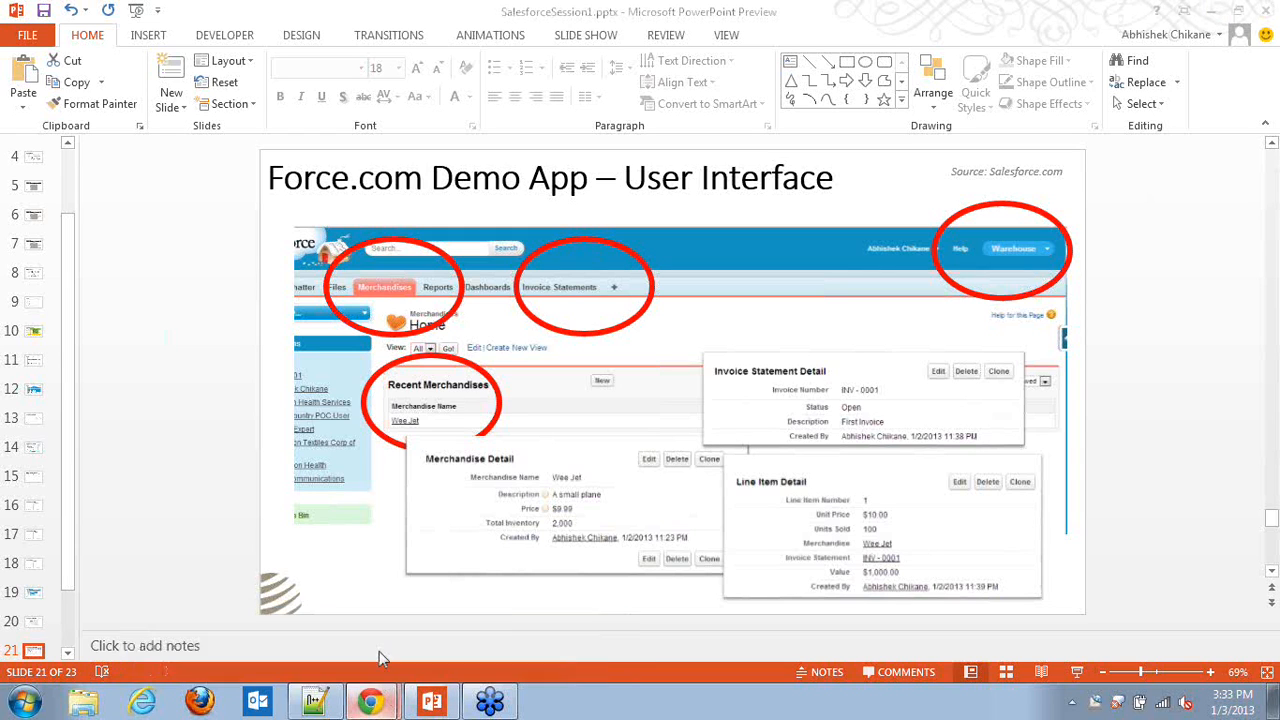
click(370, 700)
click(314, 700)
drag(310, 297, 22, 105)
key(ctrl+c)
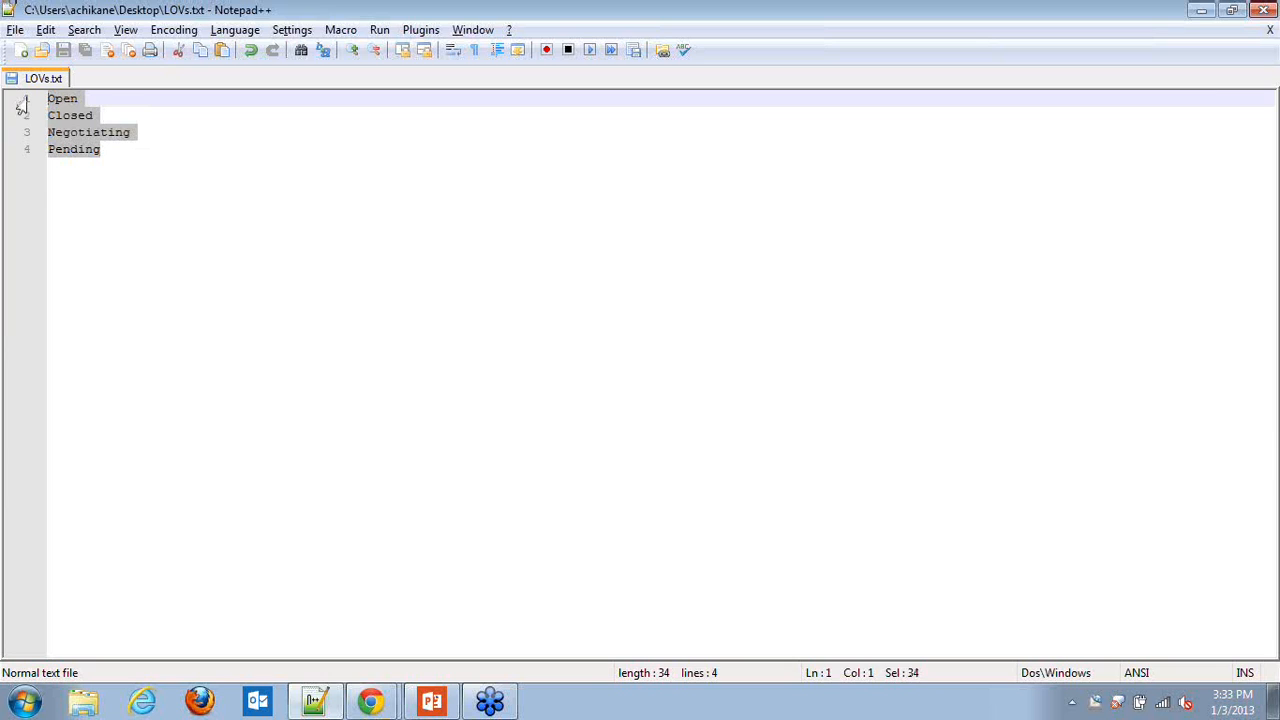
key(alt+Tab)
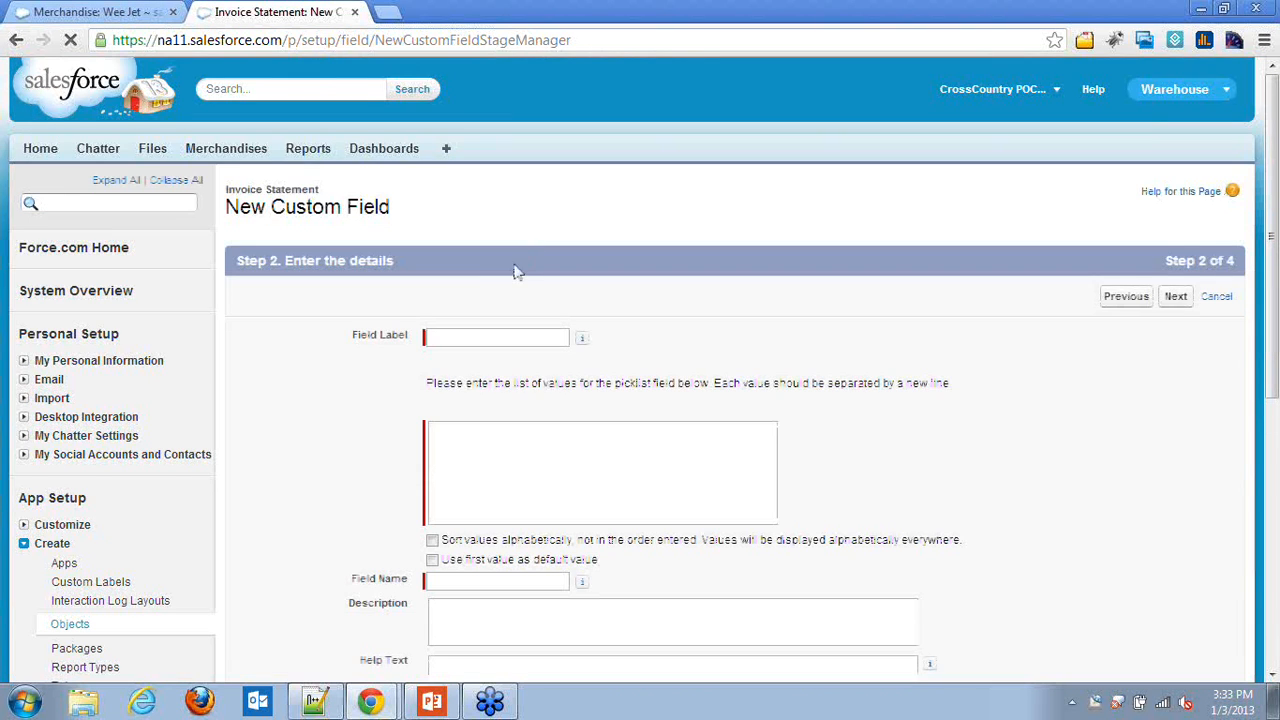
- Set the picklist field's label and name to Status
click(487, 338)
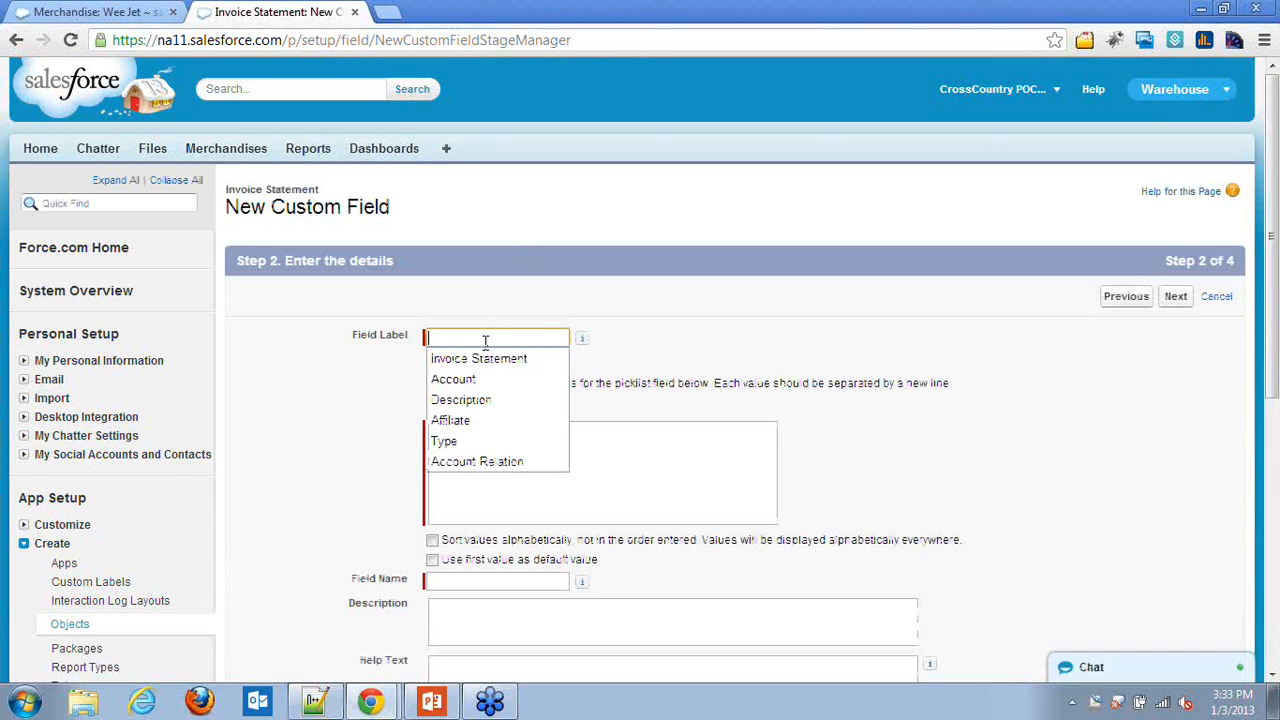
text(St)
key(Down)
key(Down)
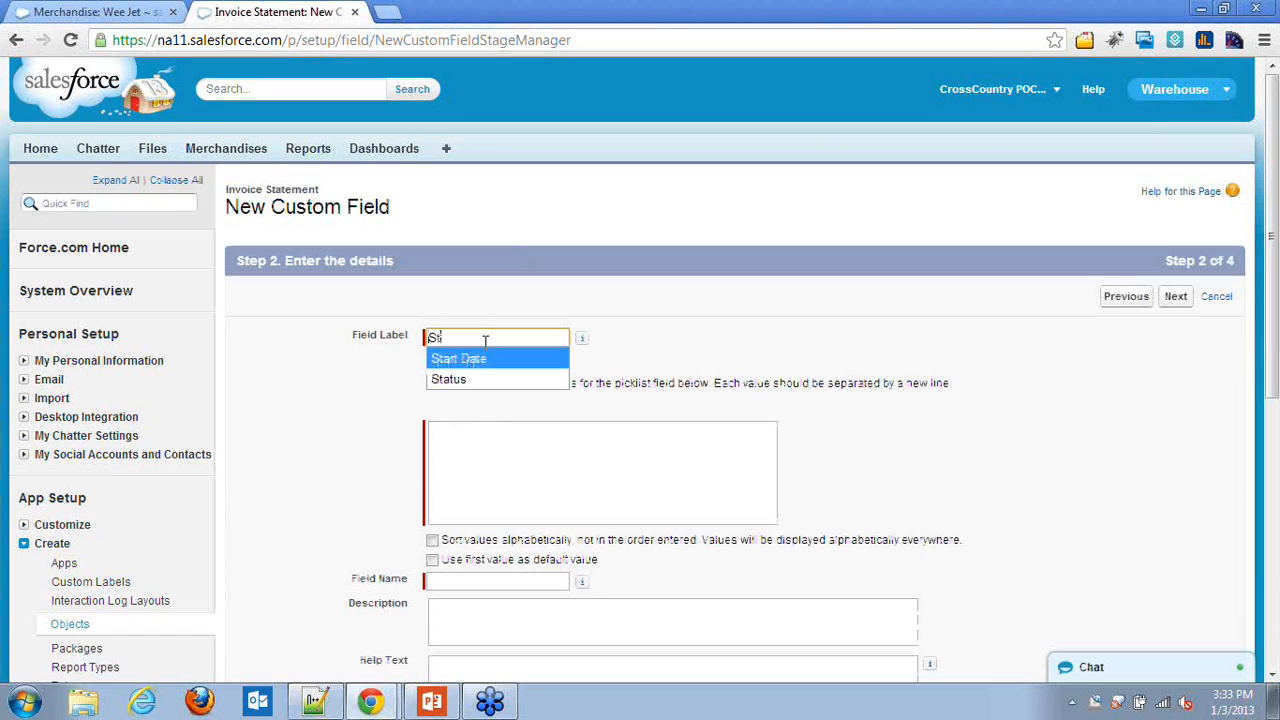
key(Return)
key(Tab)
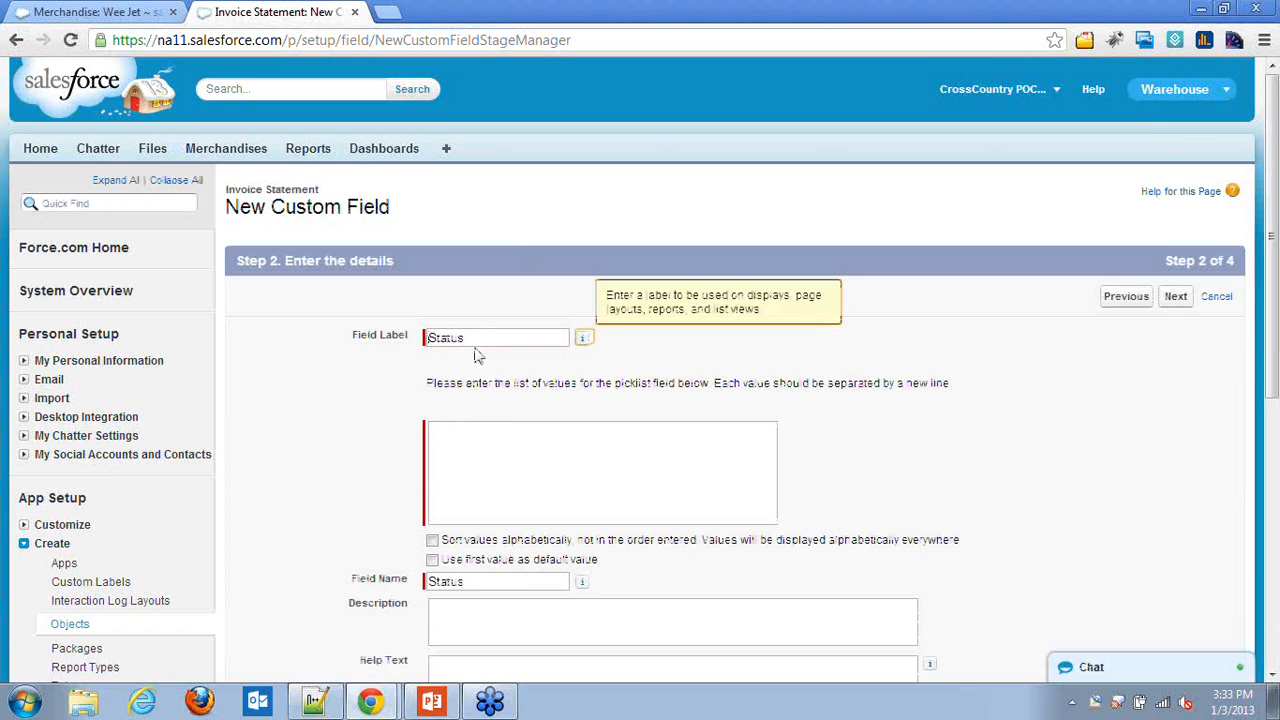
- Paste Open, Closed, Negotiating and Pending as the picklist values and use the first value as default
click(461, 441)
key(ctrl+v)
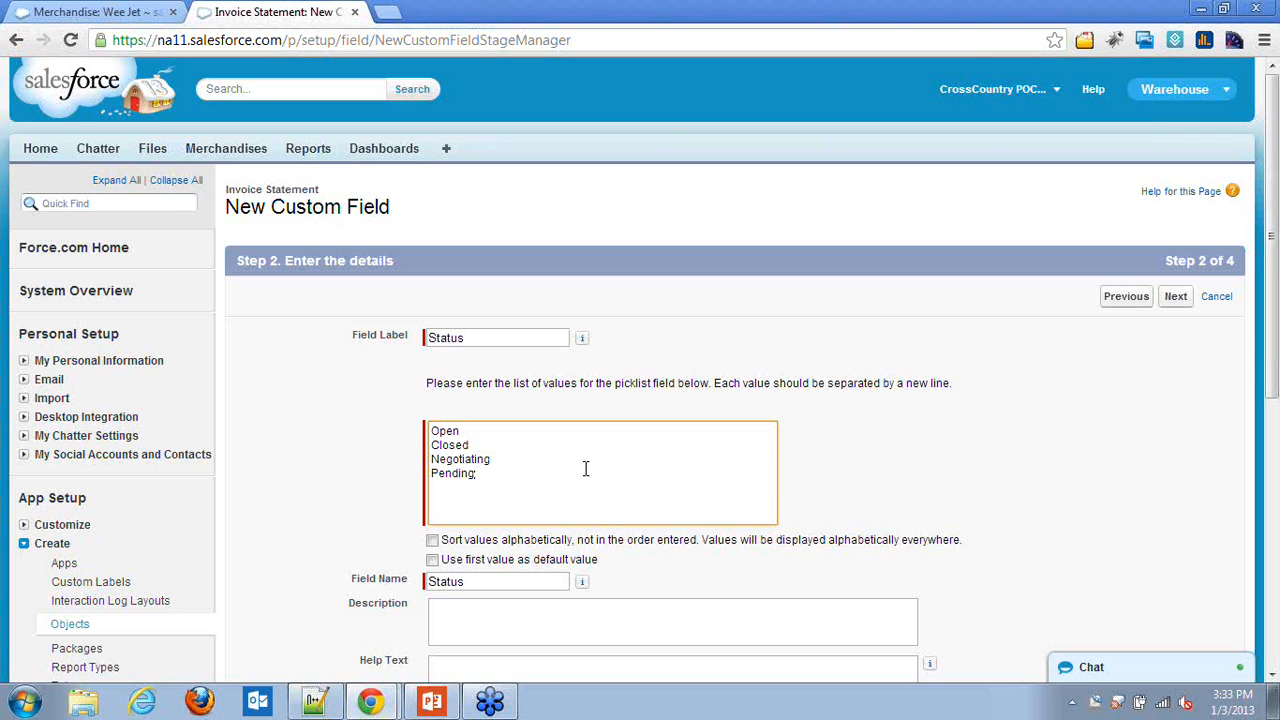
scroll(589, 465, down, 1)
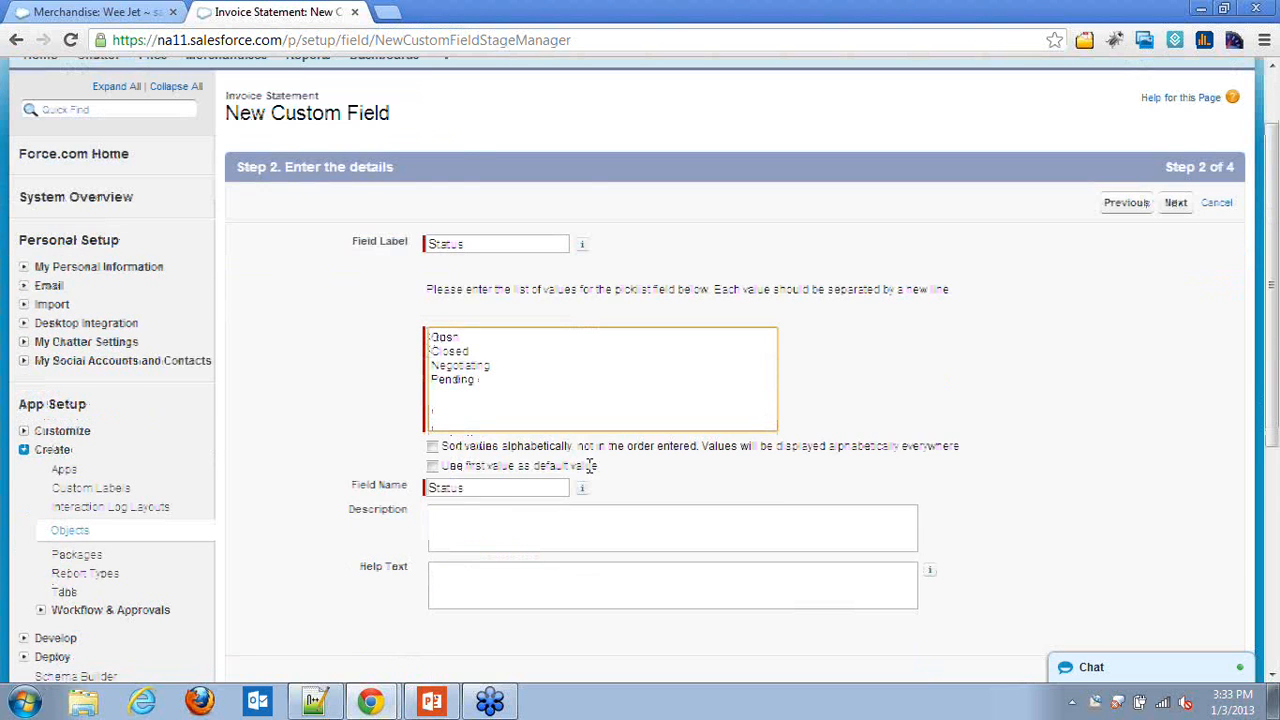
scroll(589, 465, down, 1)
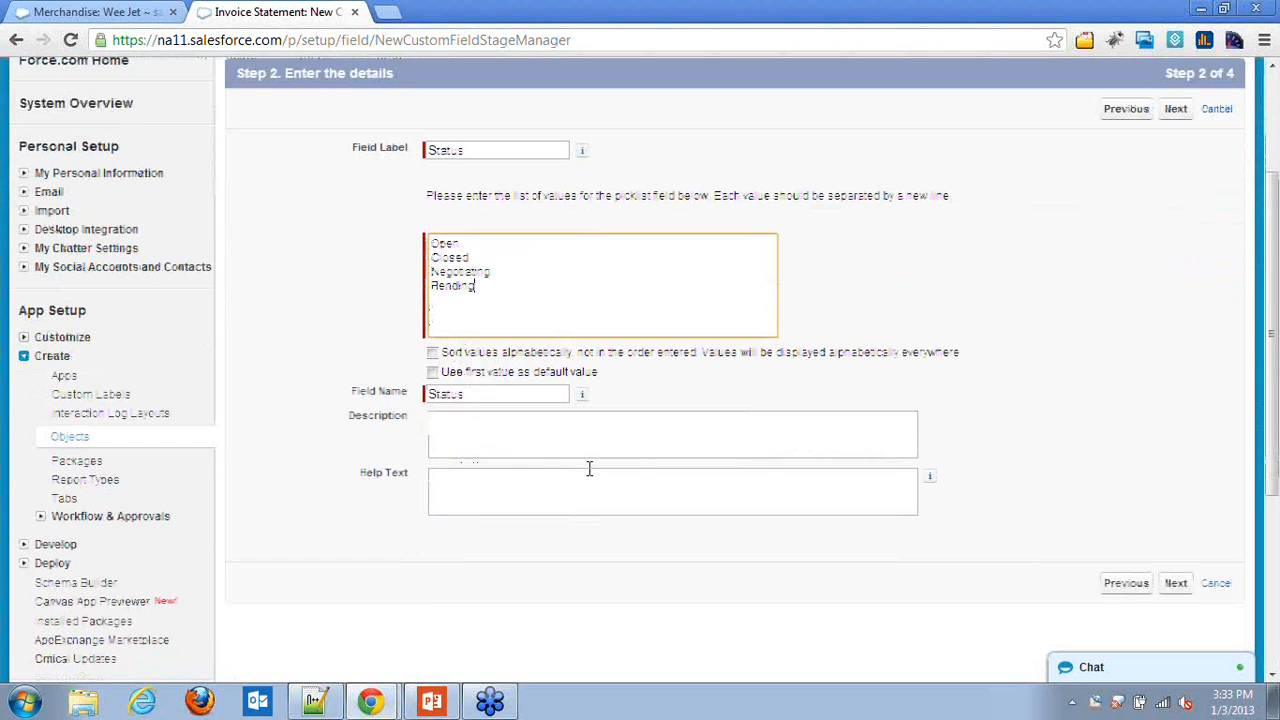
click(432, 372)
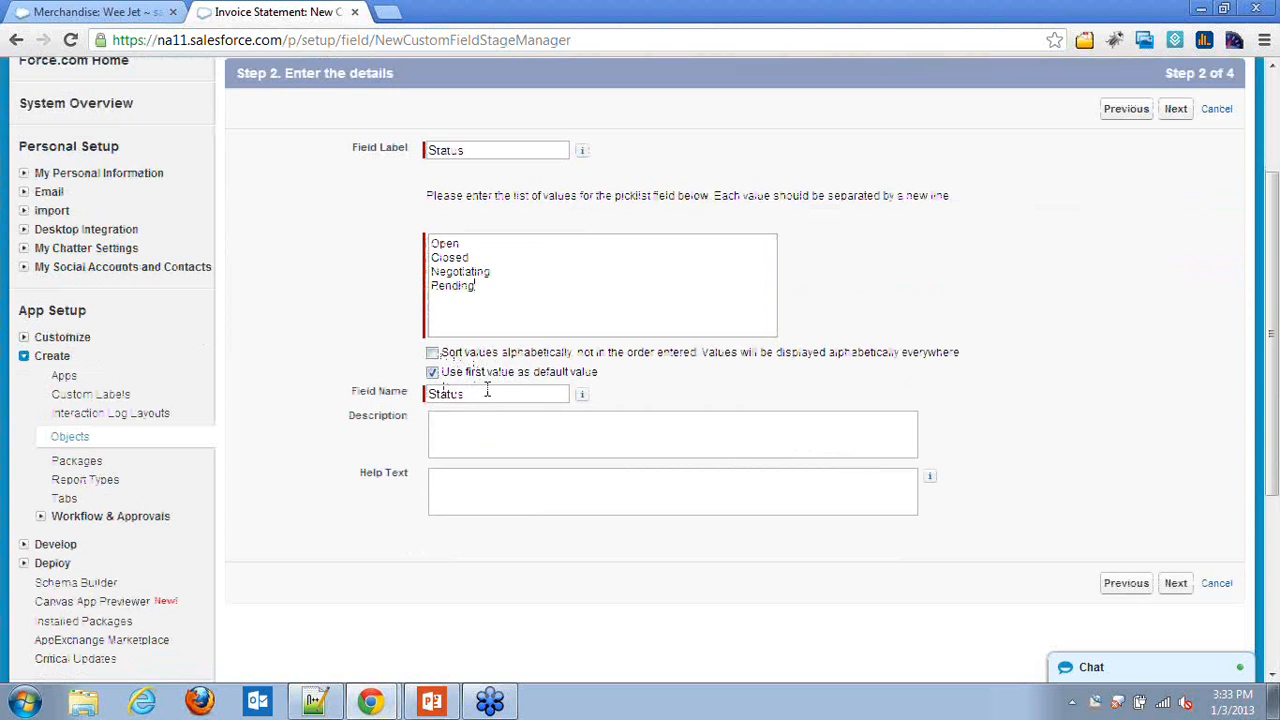
click(487, 393)
scroll(583, 456, down, 1)
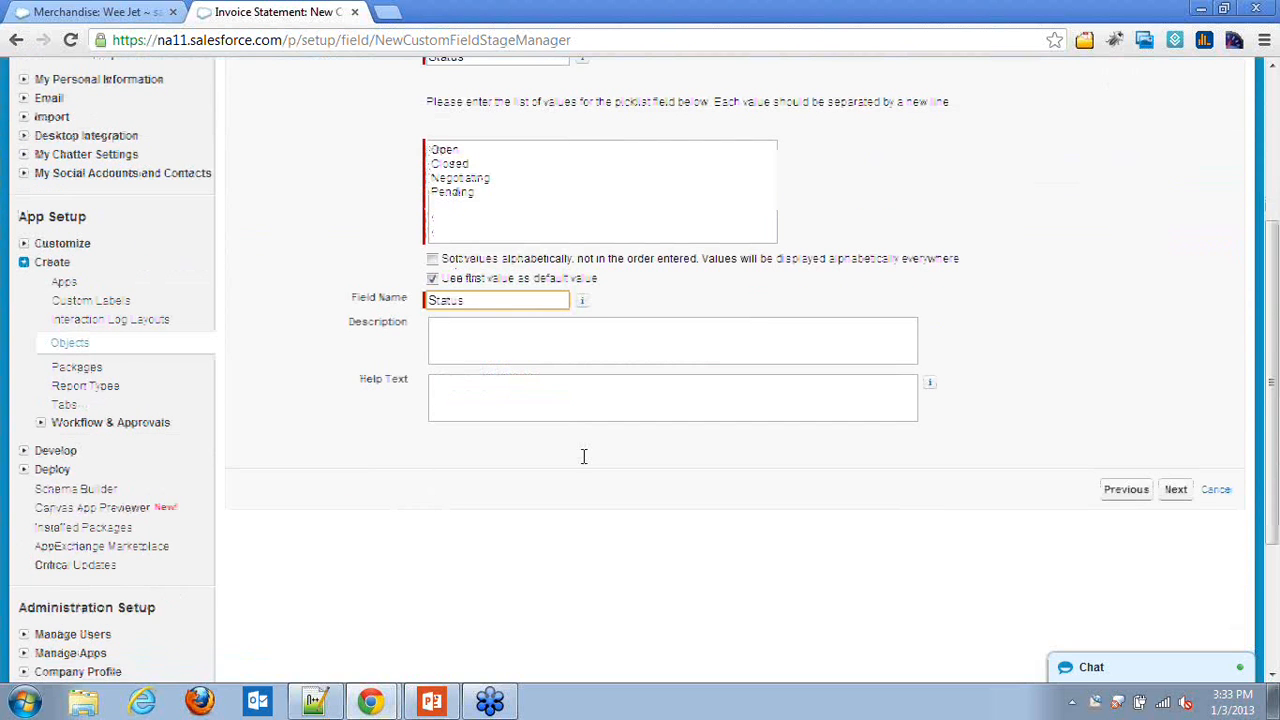
click(1174, 490)
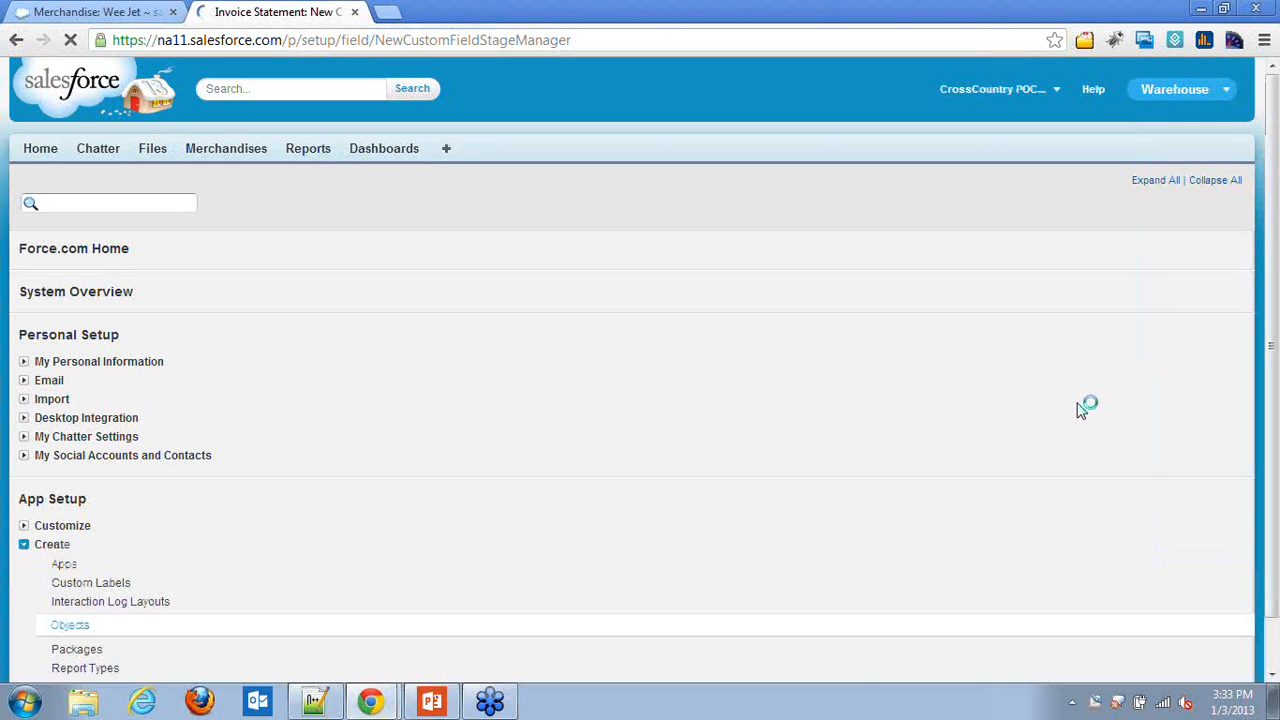
- Make the Status field visible and read-only for all profiles and save it with the Invoice Statement Layout included
scroll(1075, 410, down, 1)
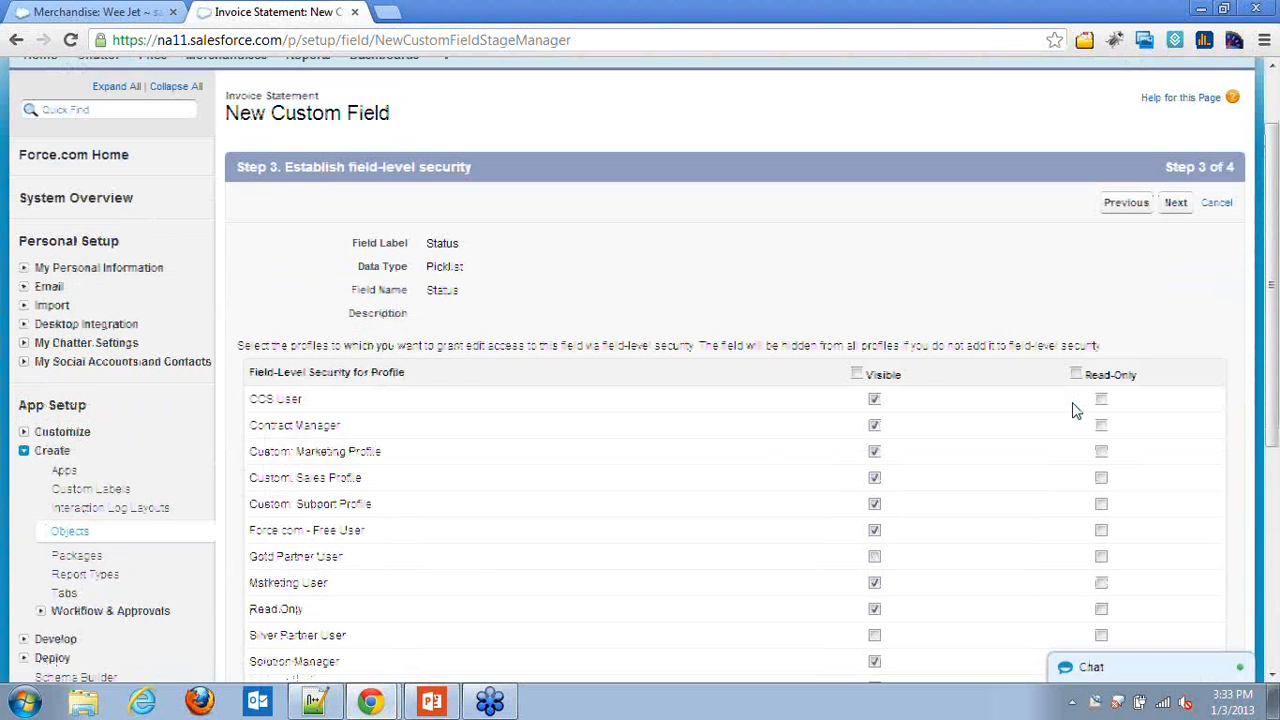
scroll(1075, 410, down, 1)
click(1076, 281)
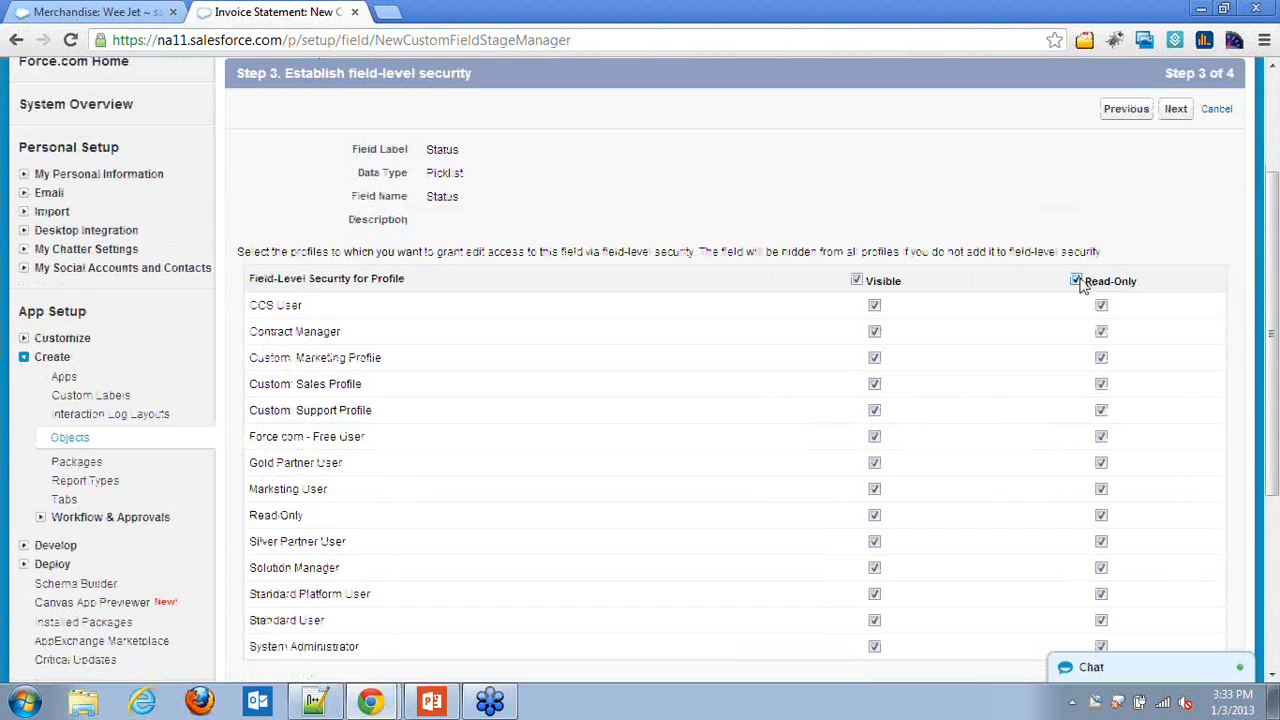
click(1175, 110)
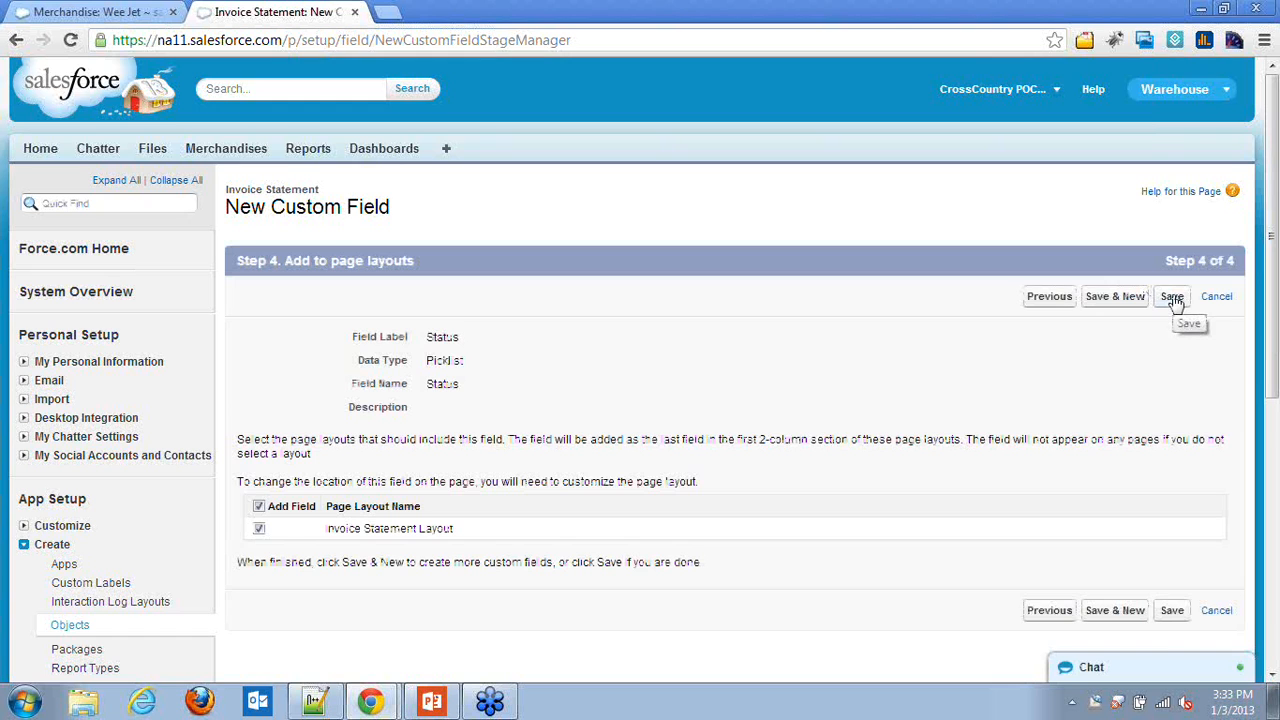
click(1175, 302)
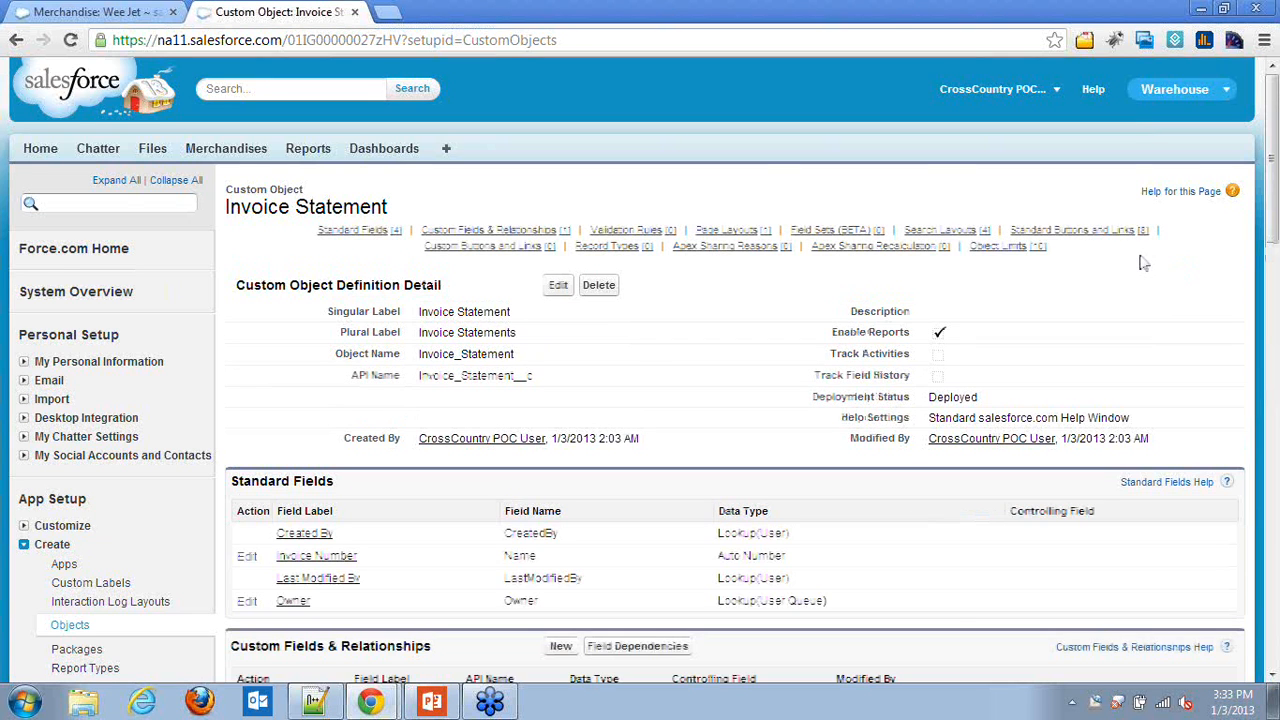
- Start a new custom object tab and choose Invoice Statement as its object
scroll(395, 532, down, 3)
scroll(395, 532, up, 1)
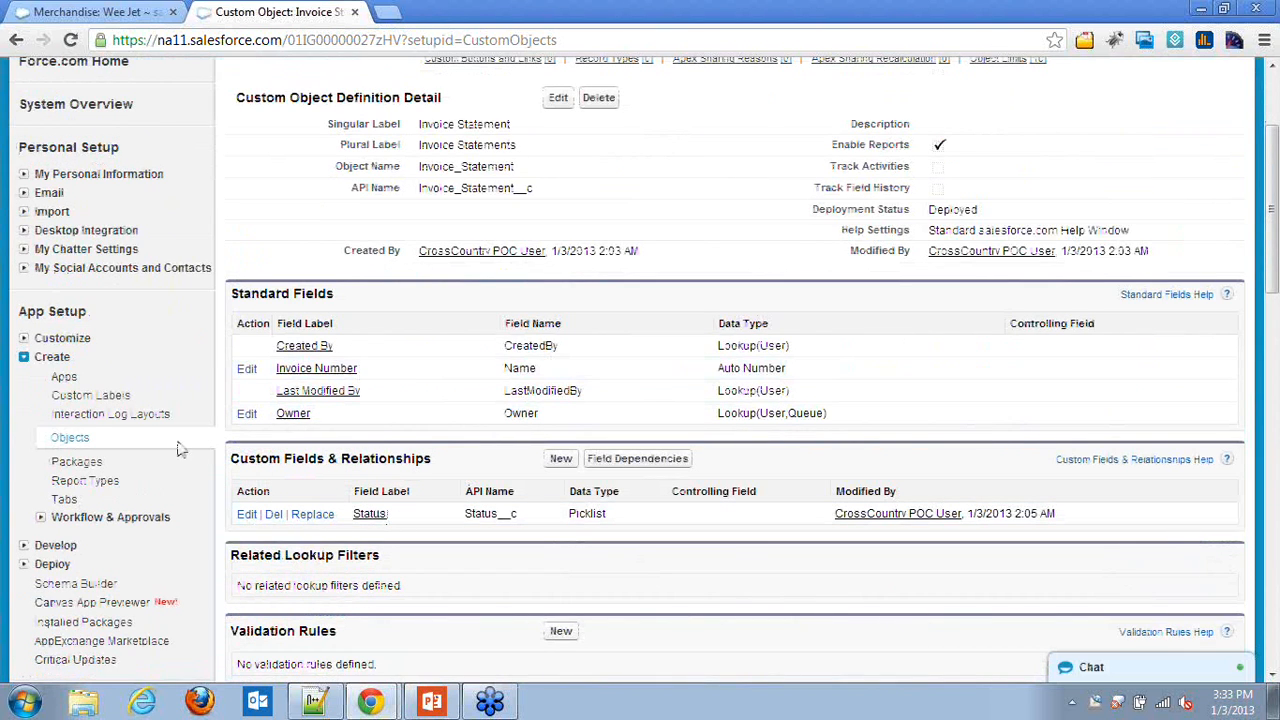
click(68, 440)
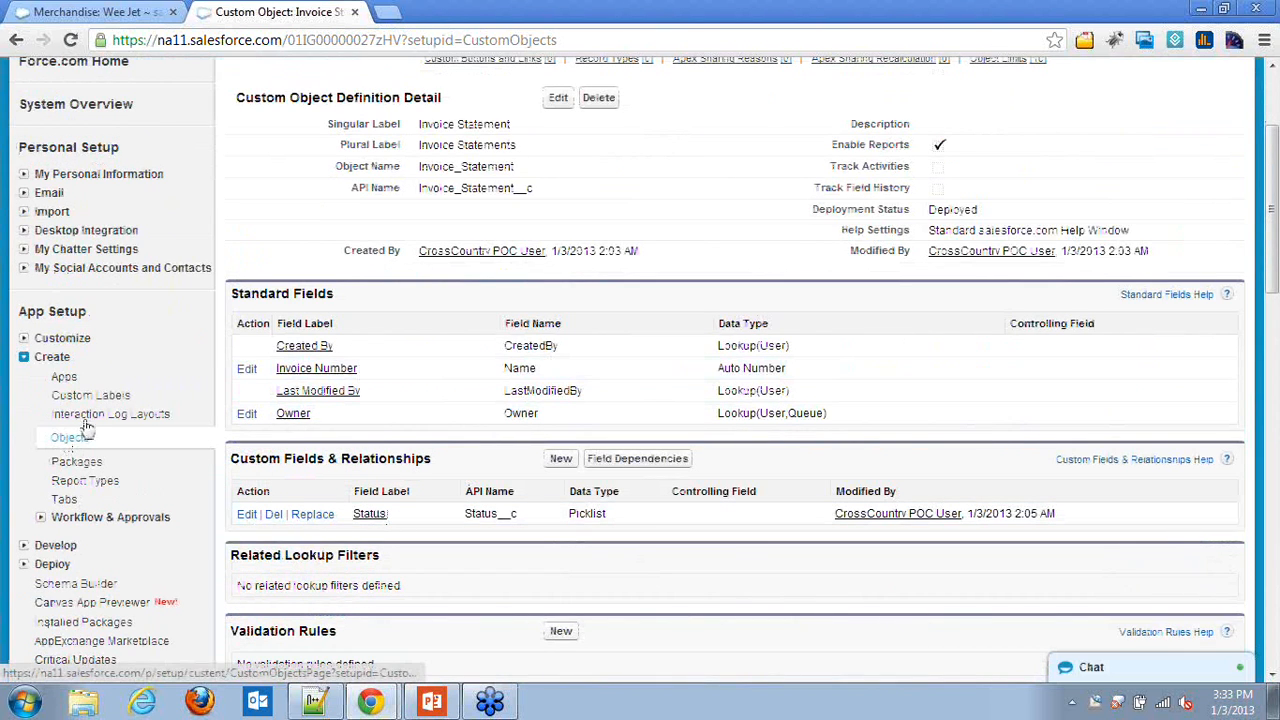
click(66, 500)
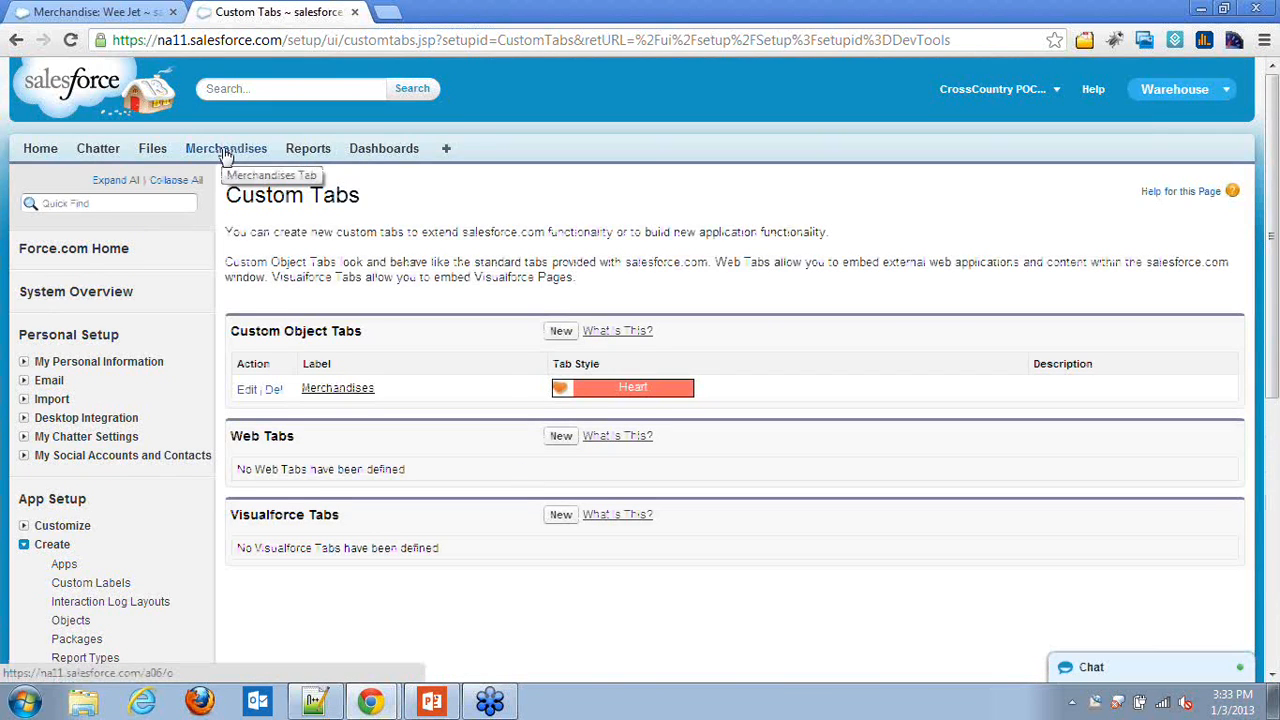
click(557, 334)
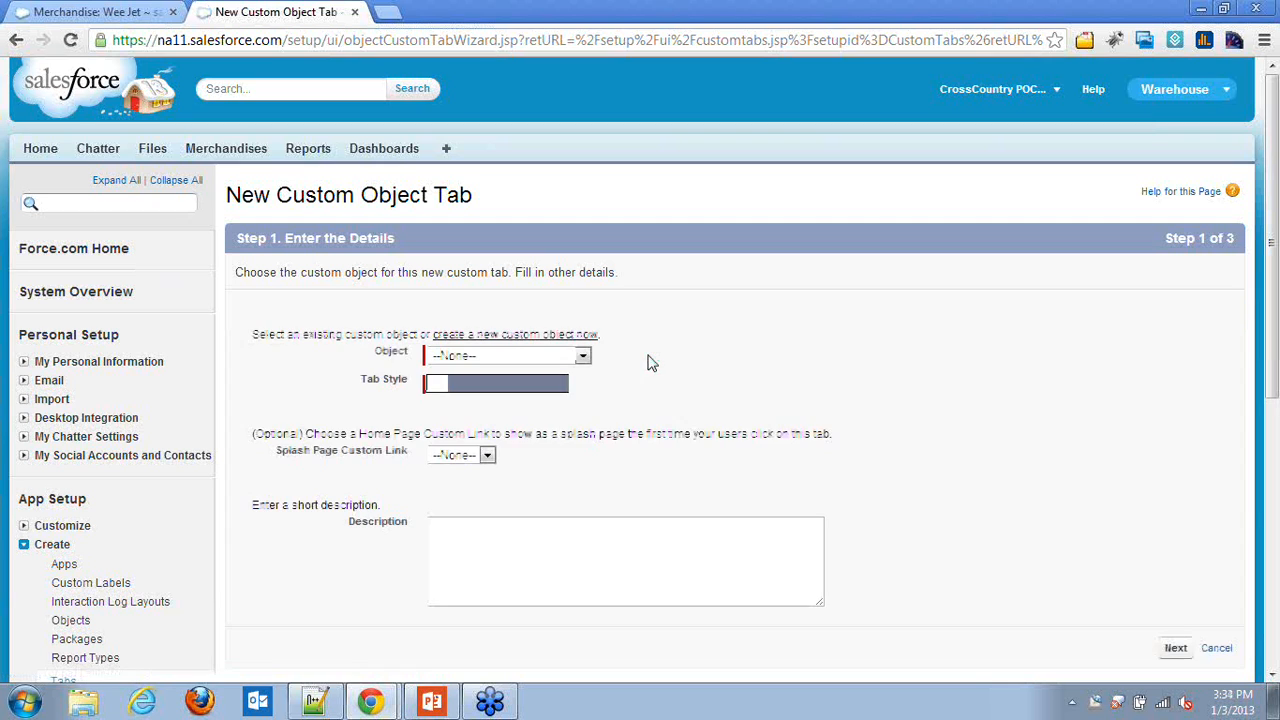
click(581, 356)
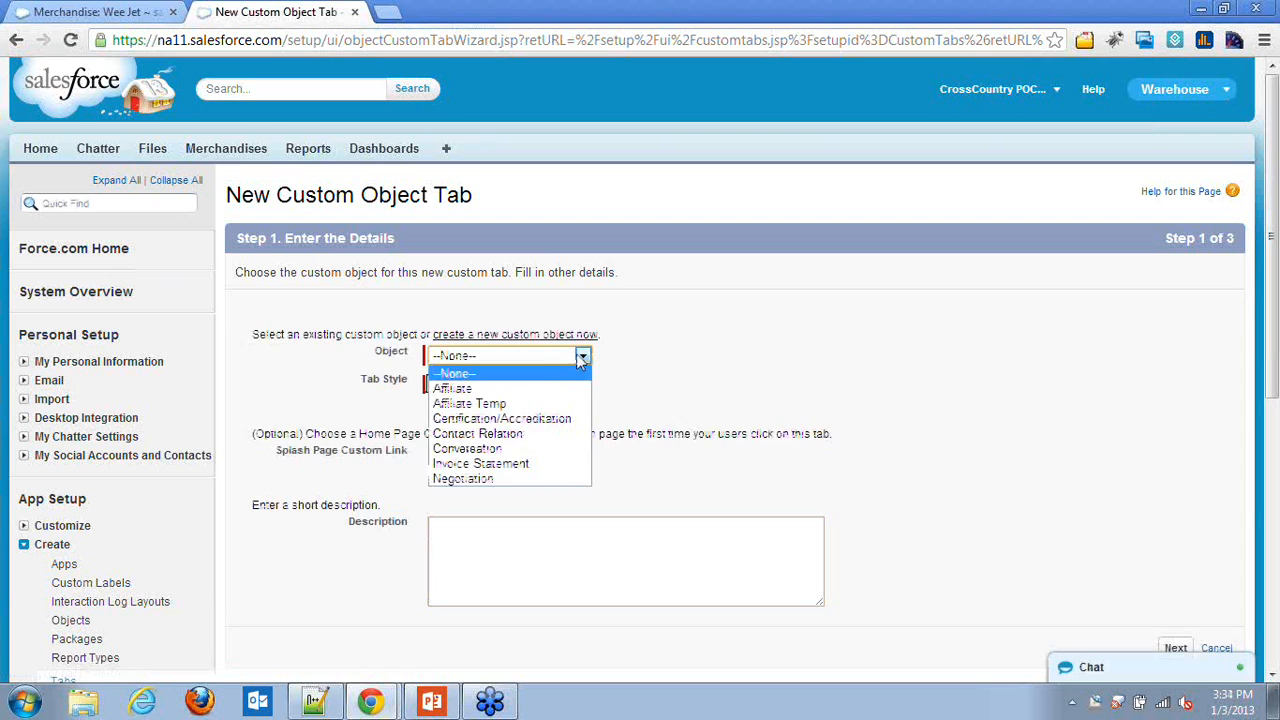
click(524, 465)
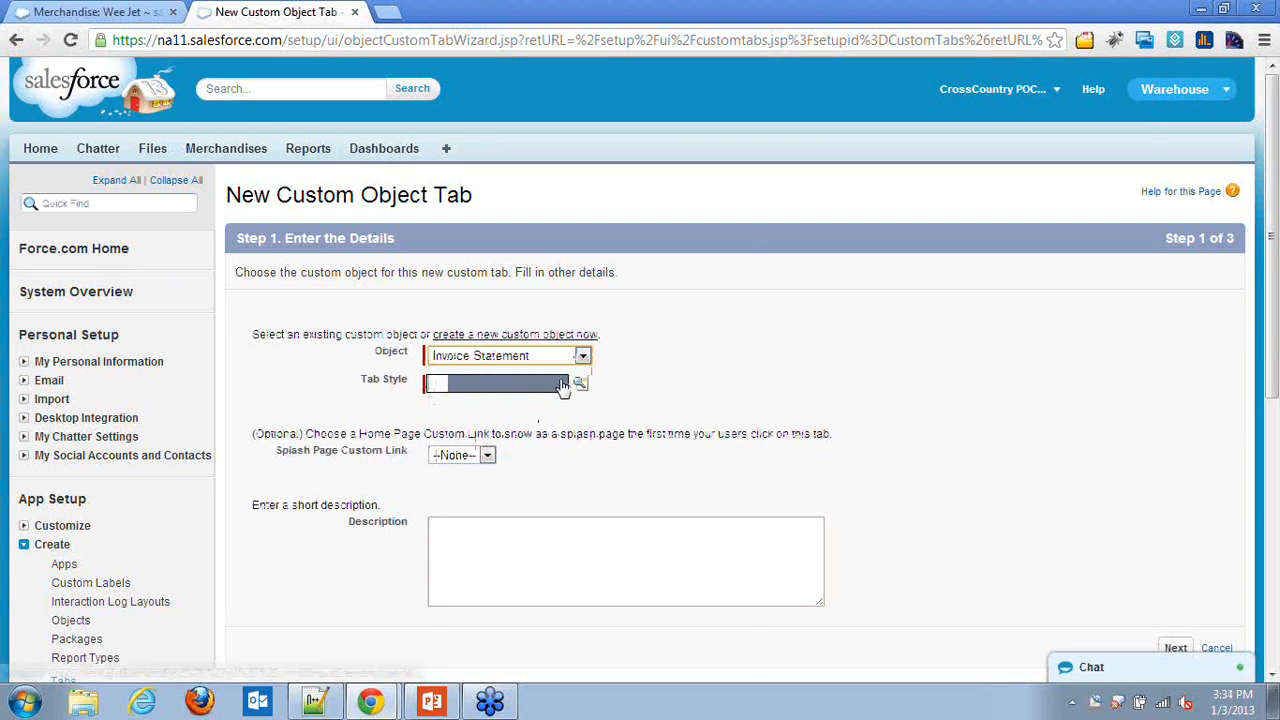
- Choose Sack as the tab style for the Invoice Statement tab
click(580, 384)
drag(600, 229, 830, 174)
scroll(810, 350, down, 3)
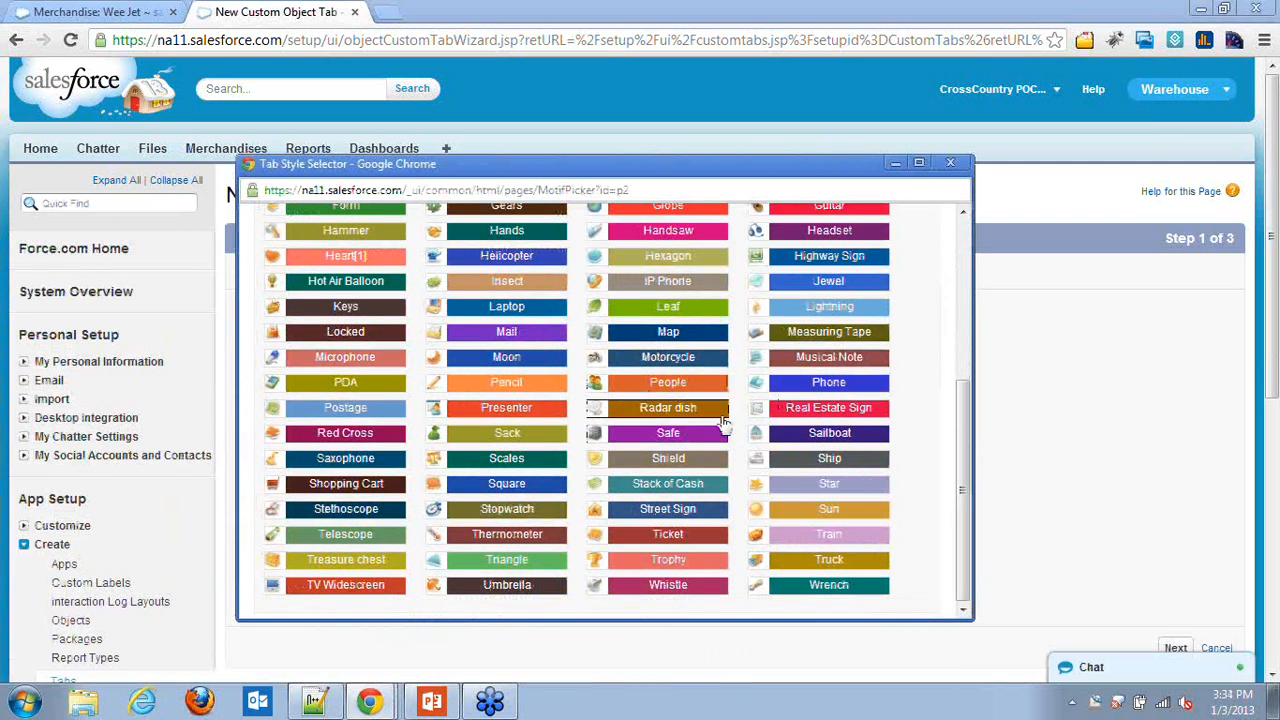
scroll(805, 408, up, 3)
scroll(495, 490, down, 2)
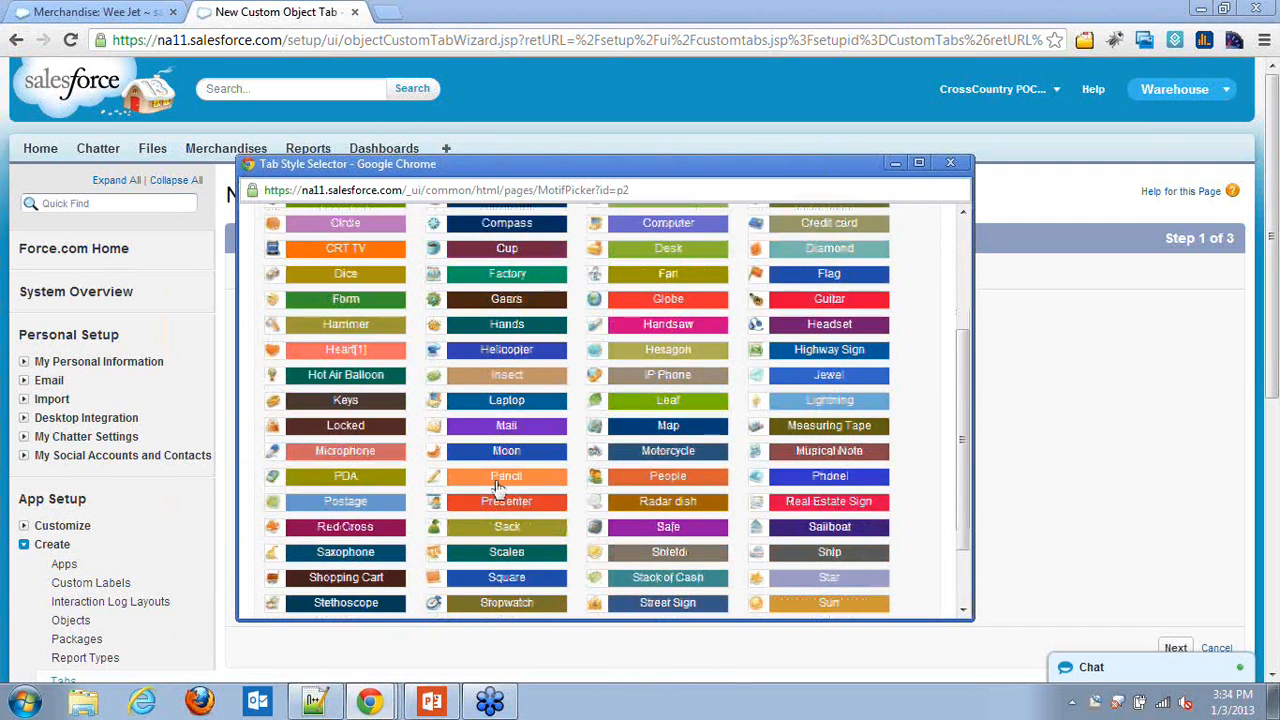
click(506, 527)
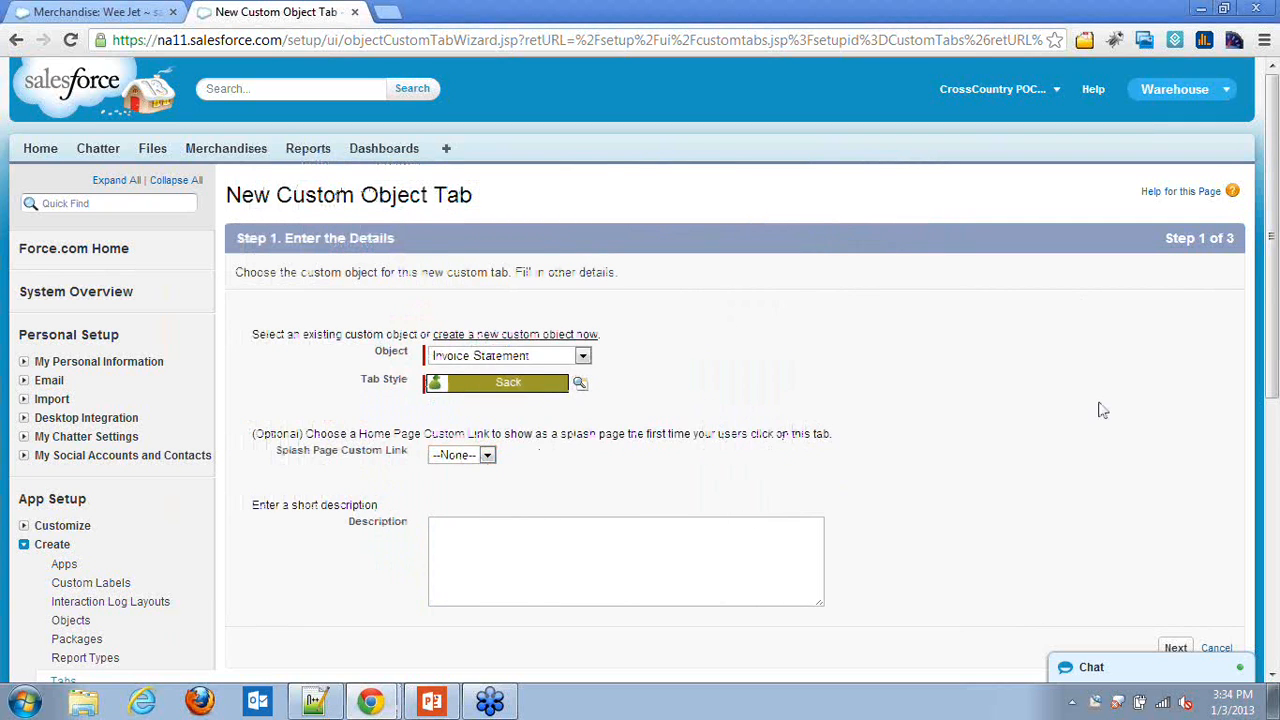
- Keep the tab Default On for all profiles and included in all custom apps, and save it
scroll(1098, 410, down, 1)
click(1175, 554)
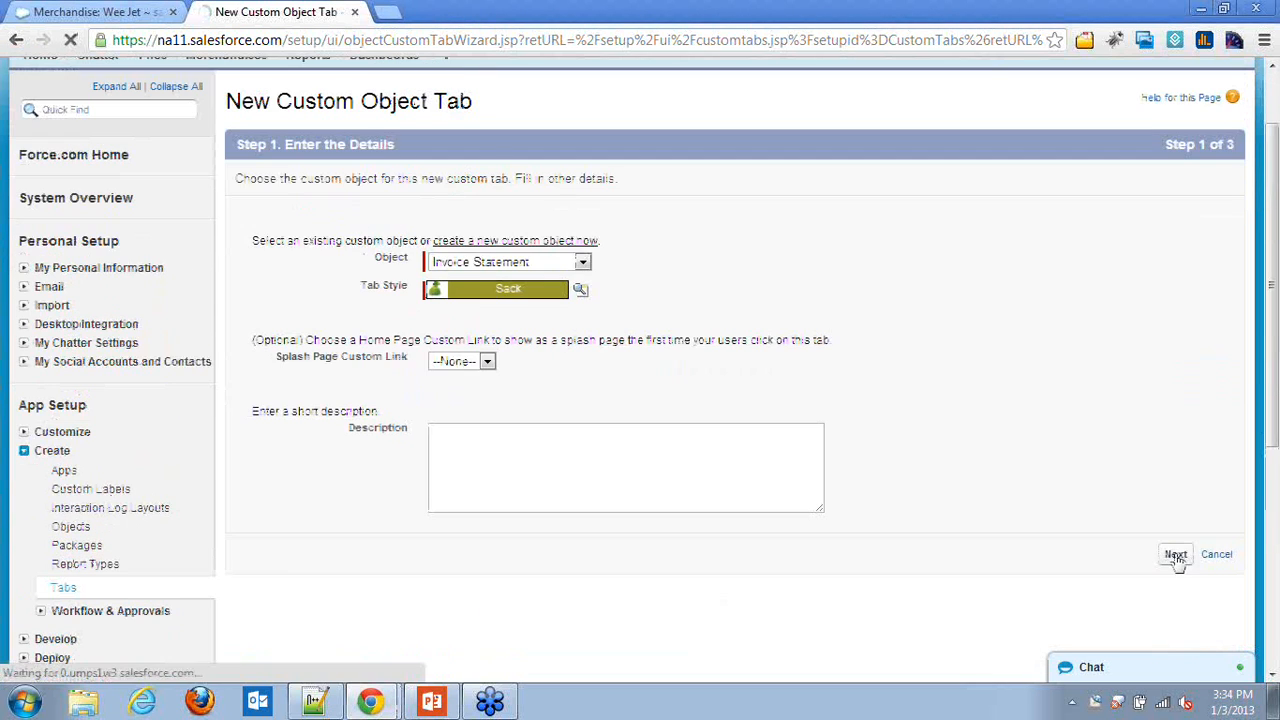
scroll(1070, 480, down, 2)
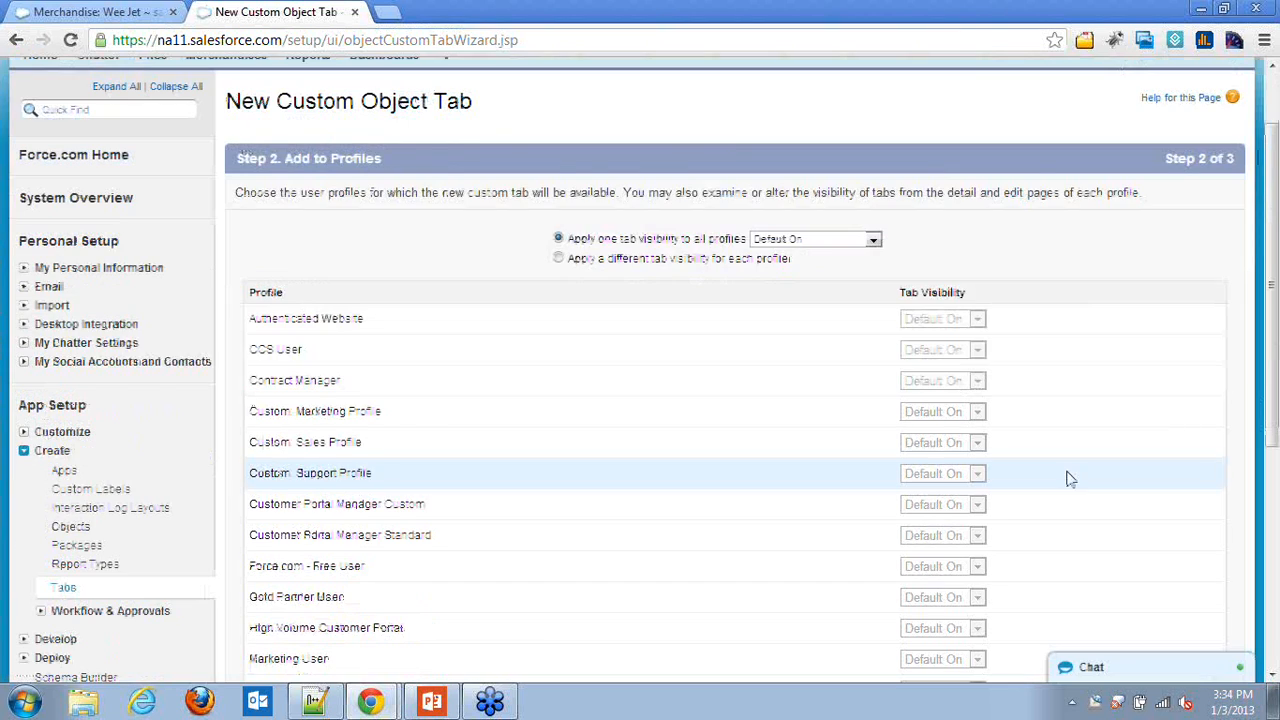
scroll(1098, 383, down, 3)
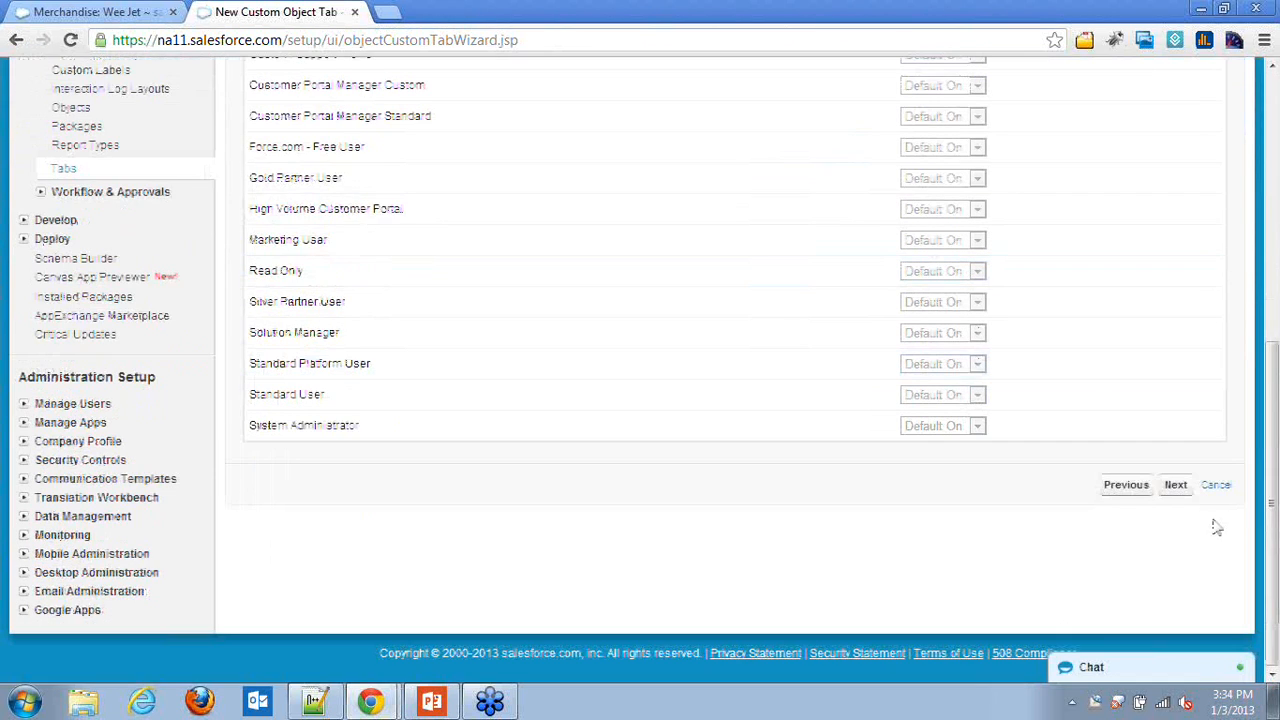
click(1184, 490)
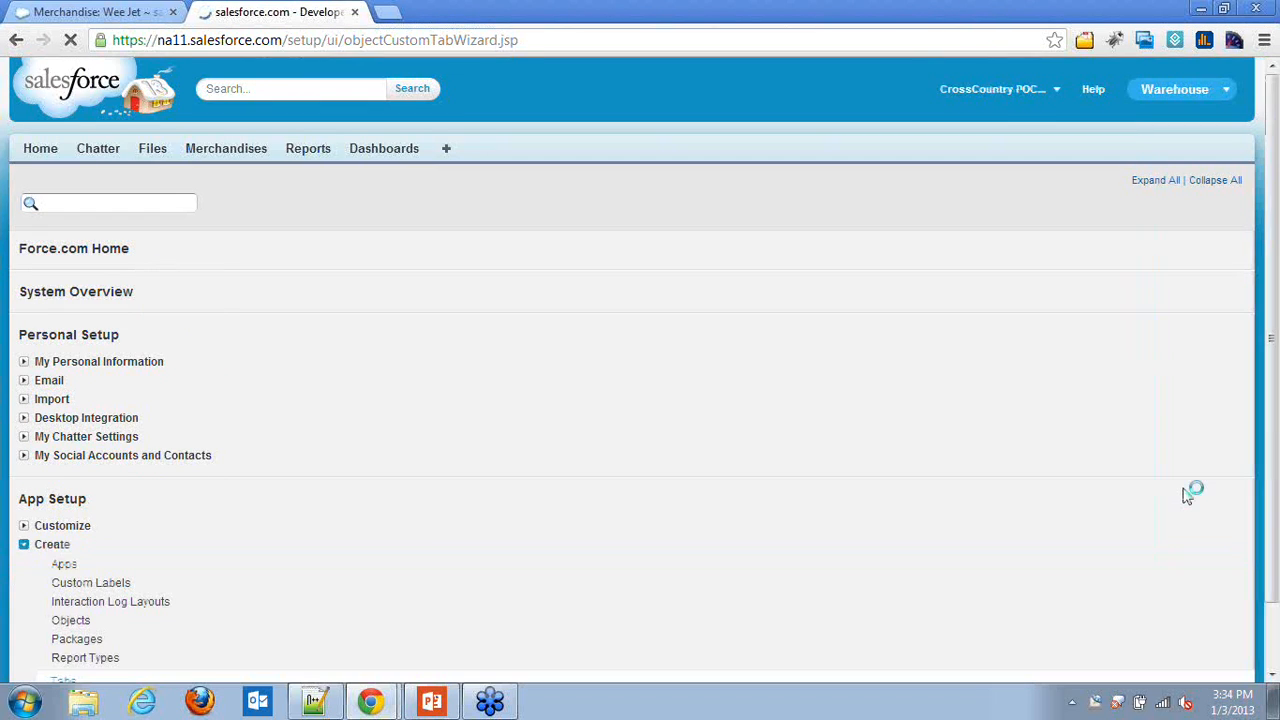
scroll(1186, 491, down, 2)
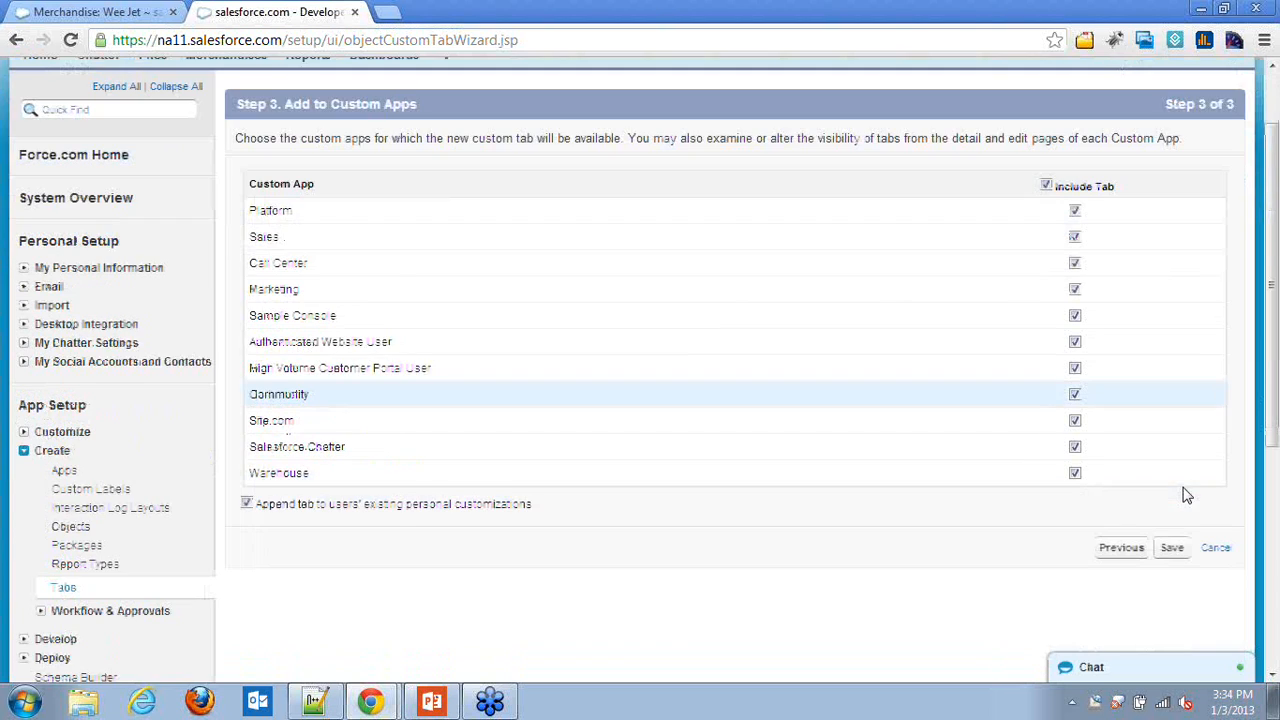
click(1174, 455)
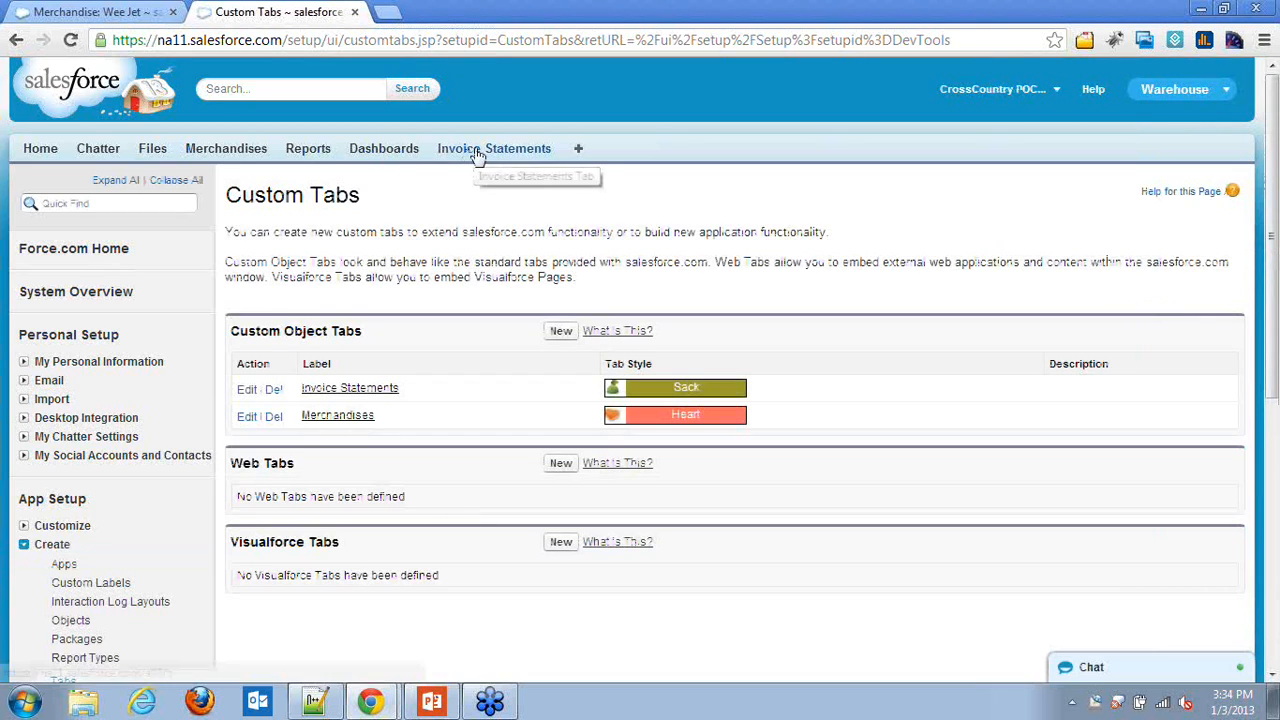
- Open the Invoice Statements home page and view the definition of its underlying object
click(479, 152)
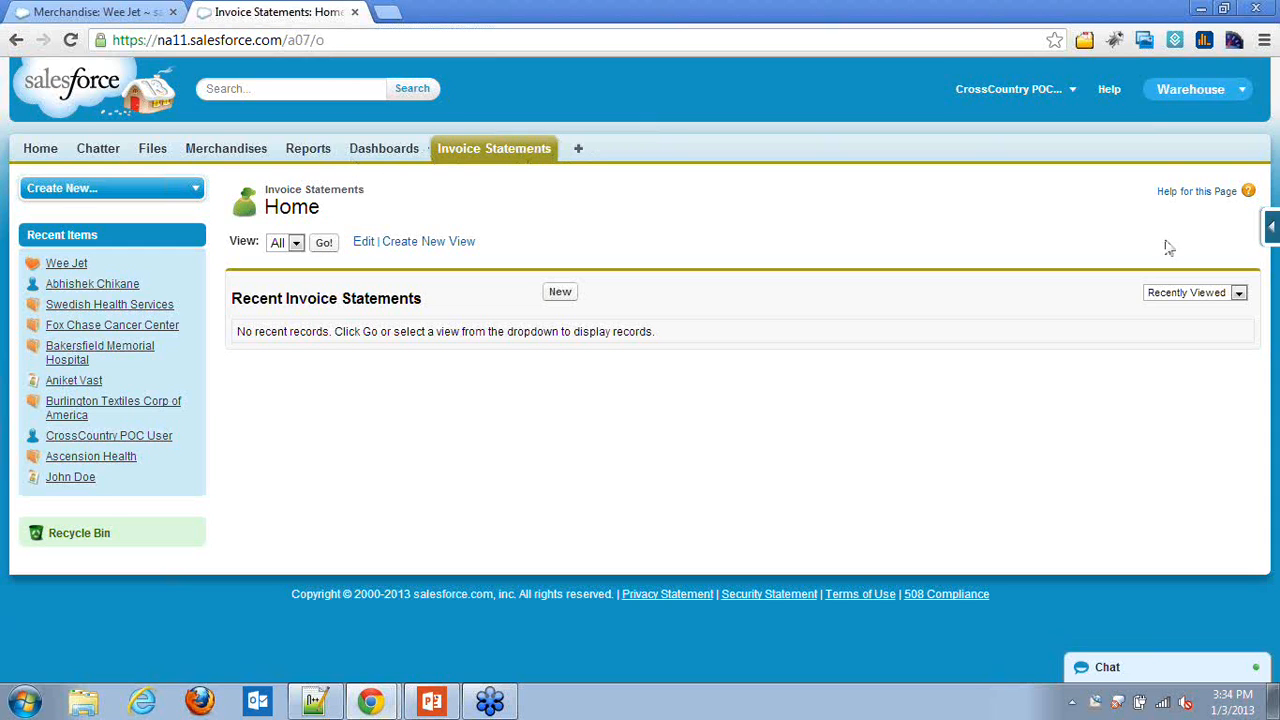
mouse_move(1272, 232)
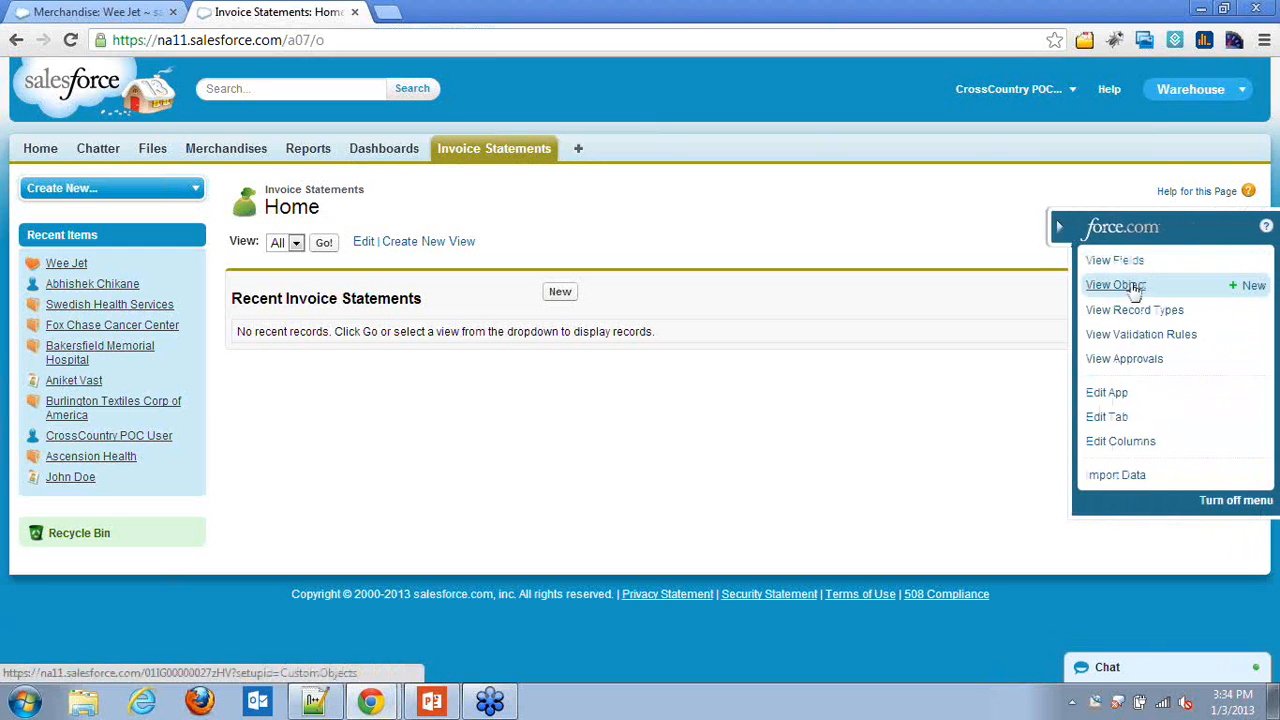
click(1135, 287)
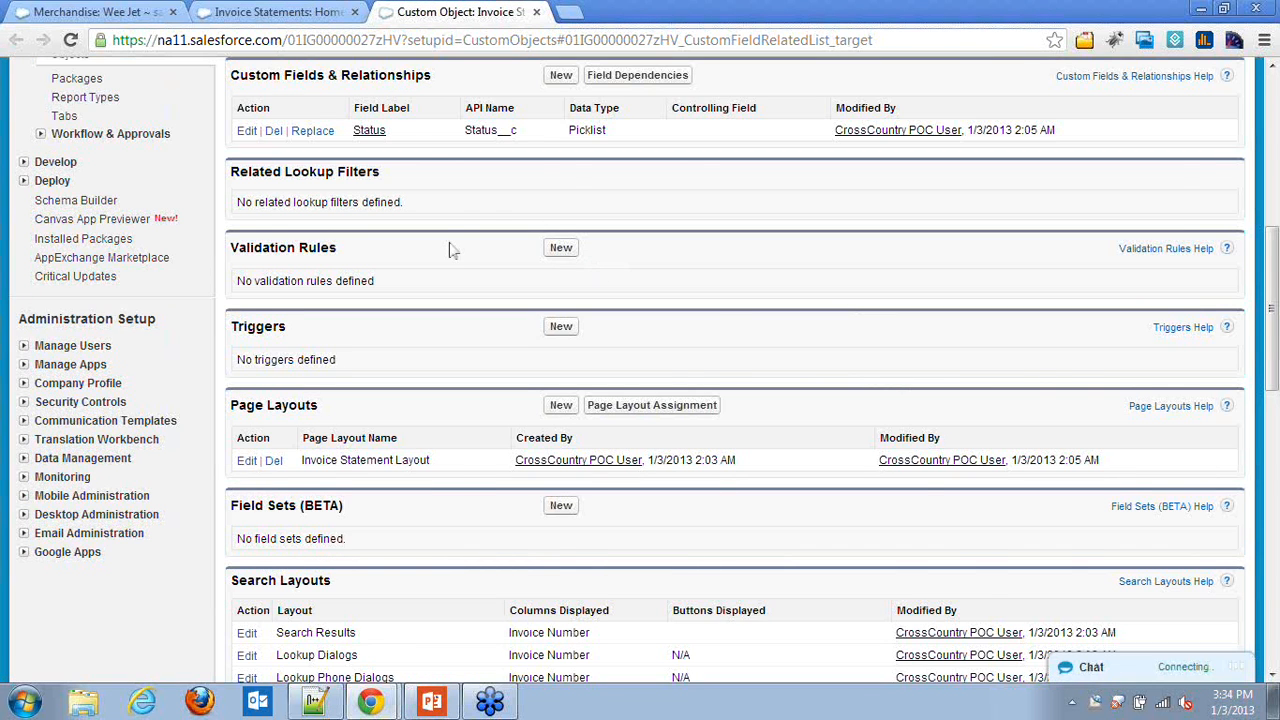
- Start a new custom field on the Invoice Statement object and choose Text Area as its data type
scroll(450, 250, down, 1)
scroll(450, 252, down, 1)
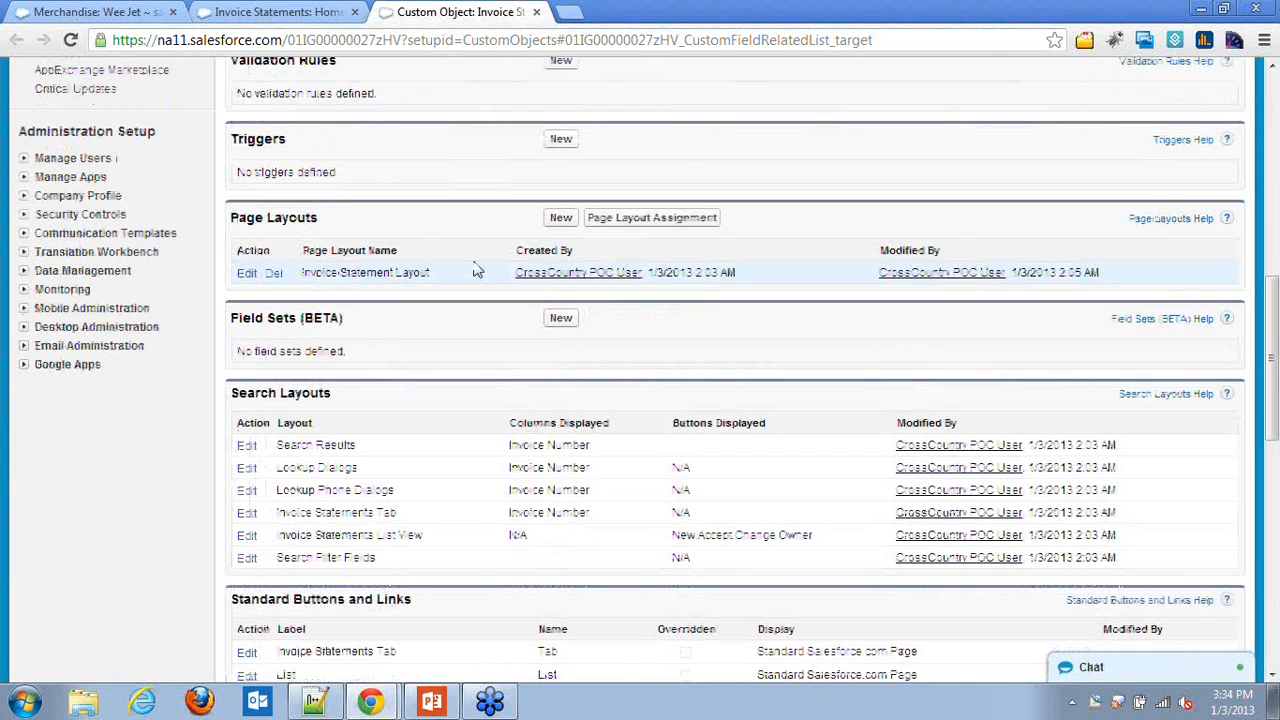
scroll(520, 255, up, 3)
click(561, 168)
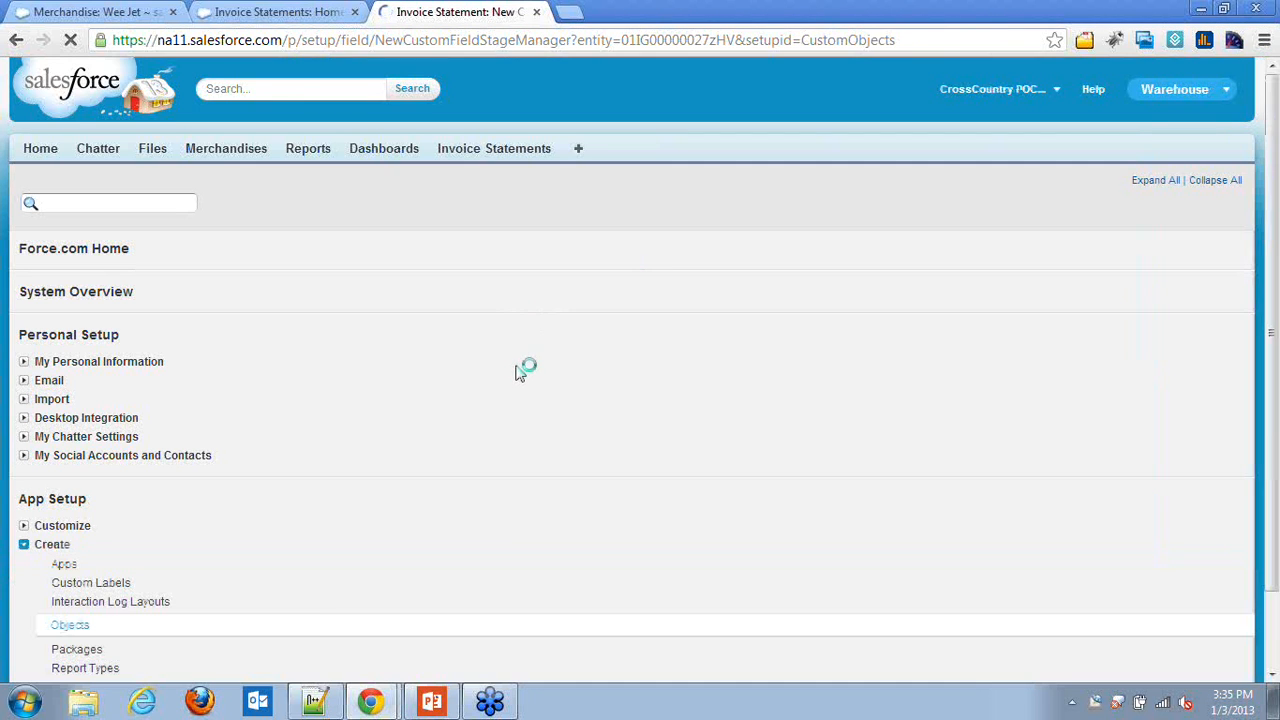
scroll(517, 372, down, 5)
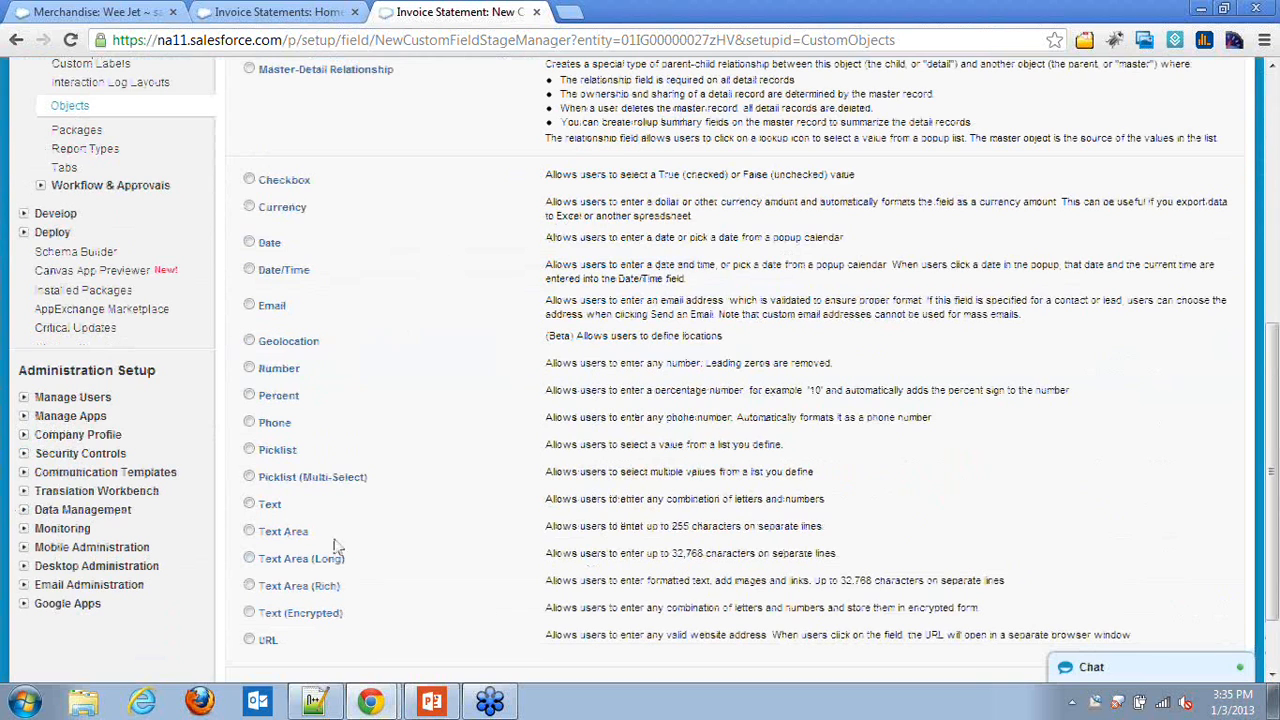
click(288, 534)
scroll(290, 538, down, 2)
click(1177, 595)
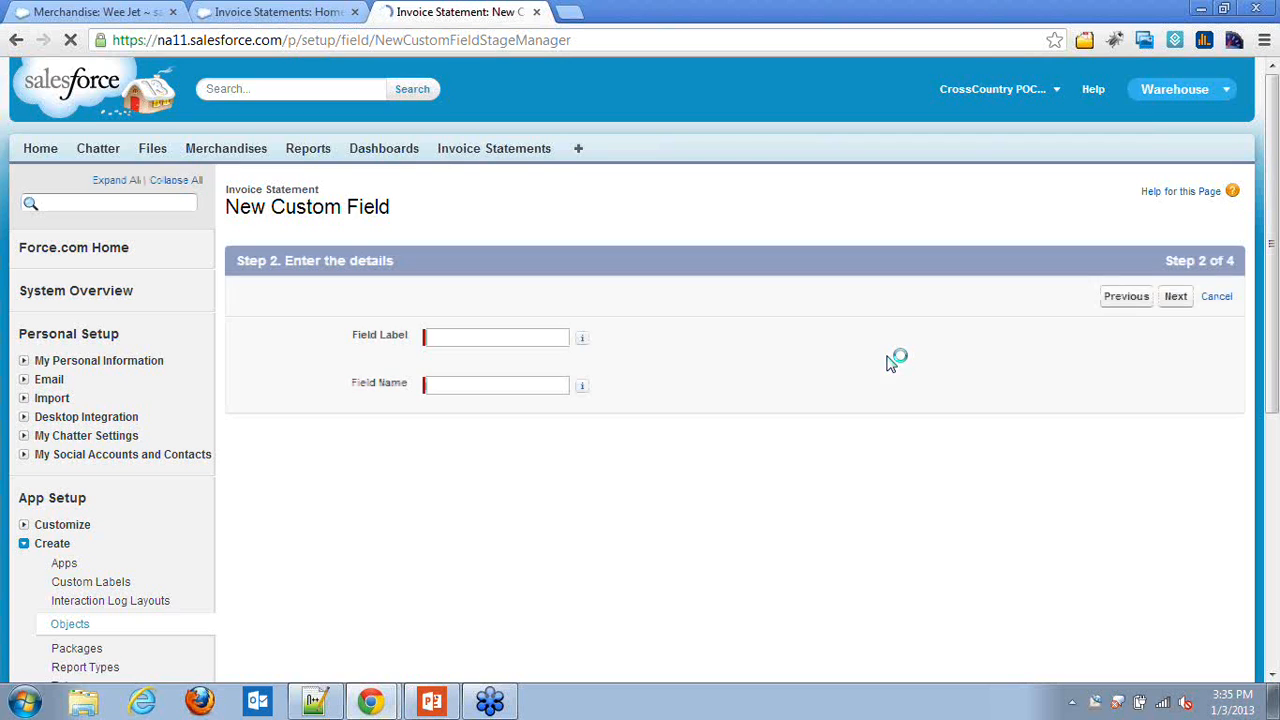
- Label the text area field Description, with field name Description, and require a value in it for every record
click(486, 338)
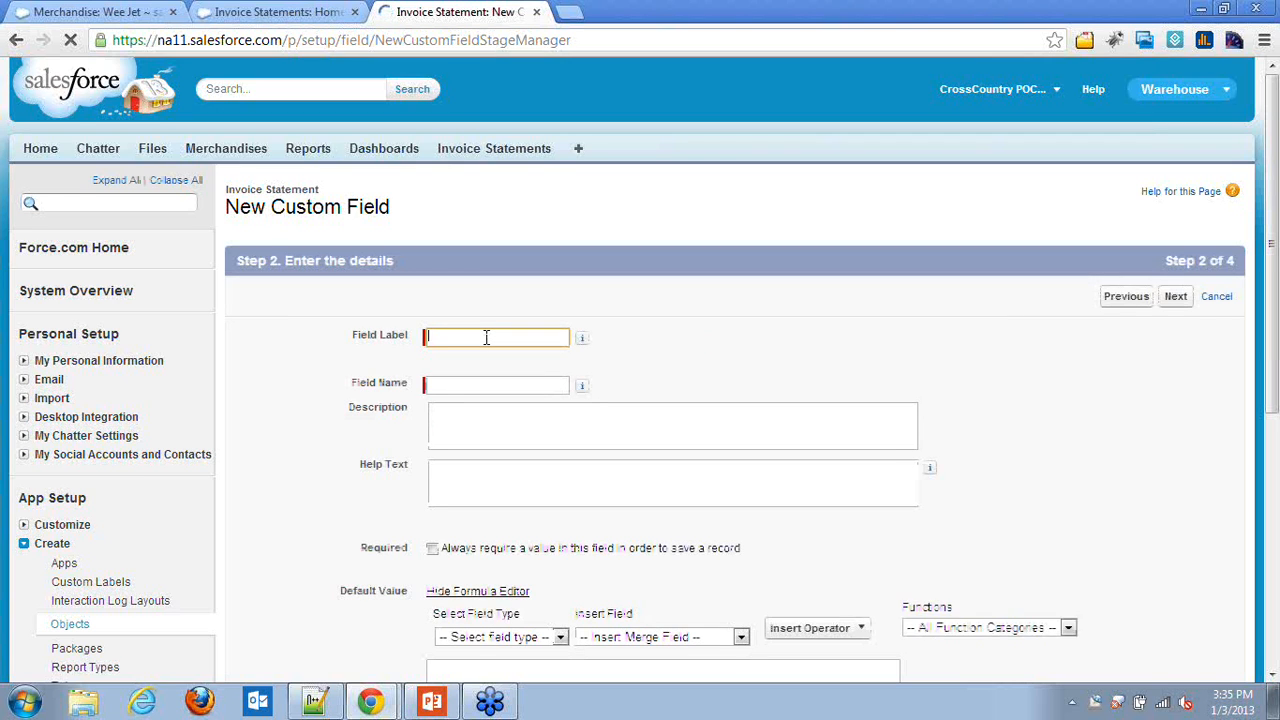
text(De)
click(486, 358)
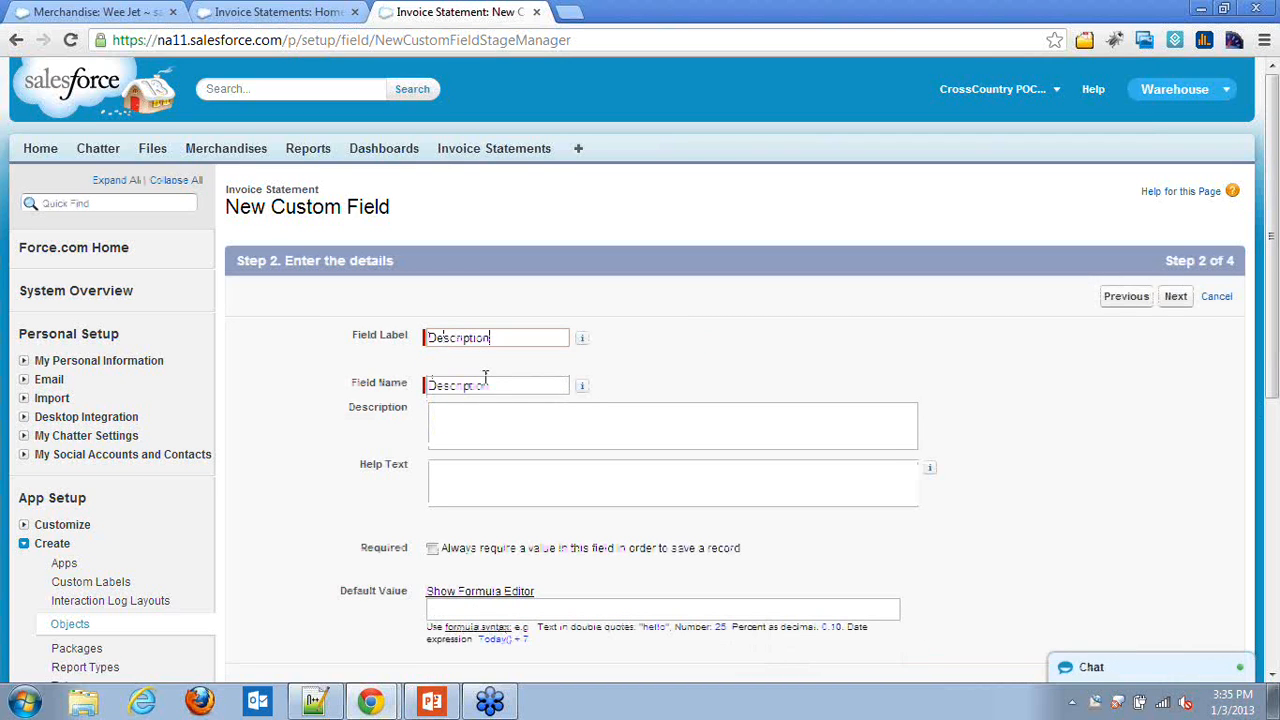
click(527, 424)
scroll(568, 458, down, 2)
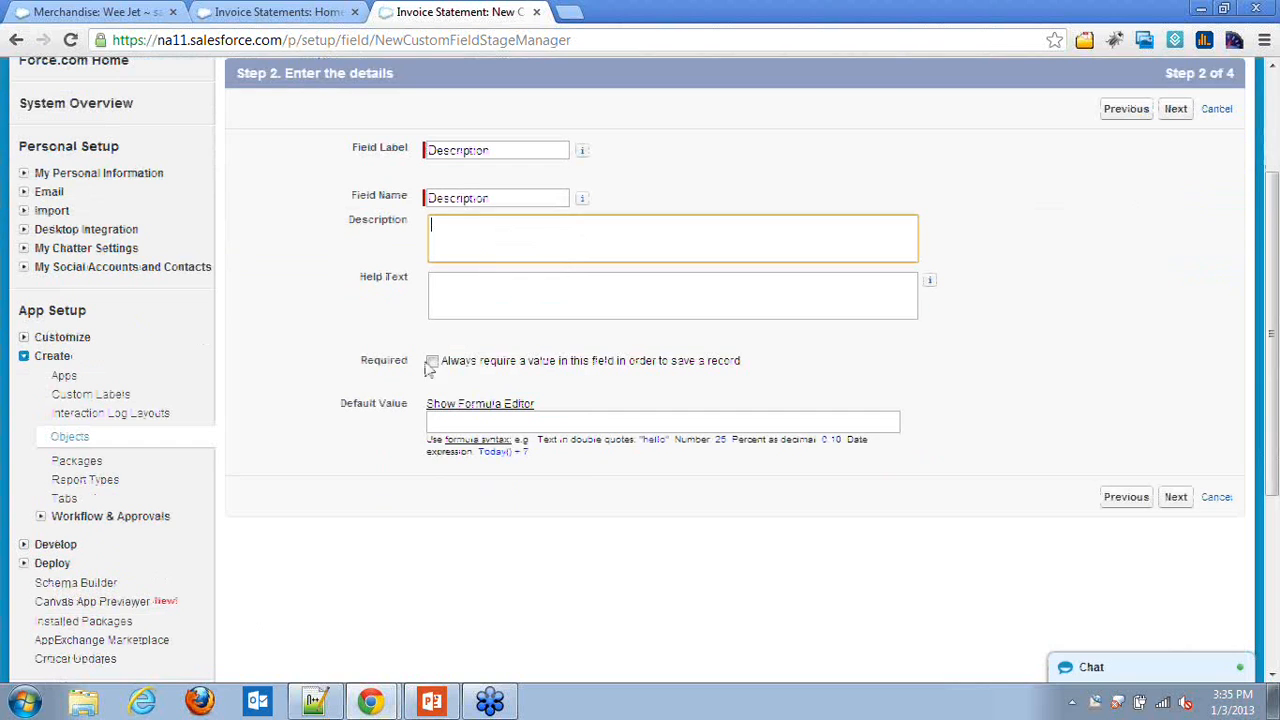
click(431, 362)
click(1173, 500)
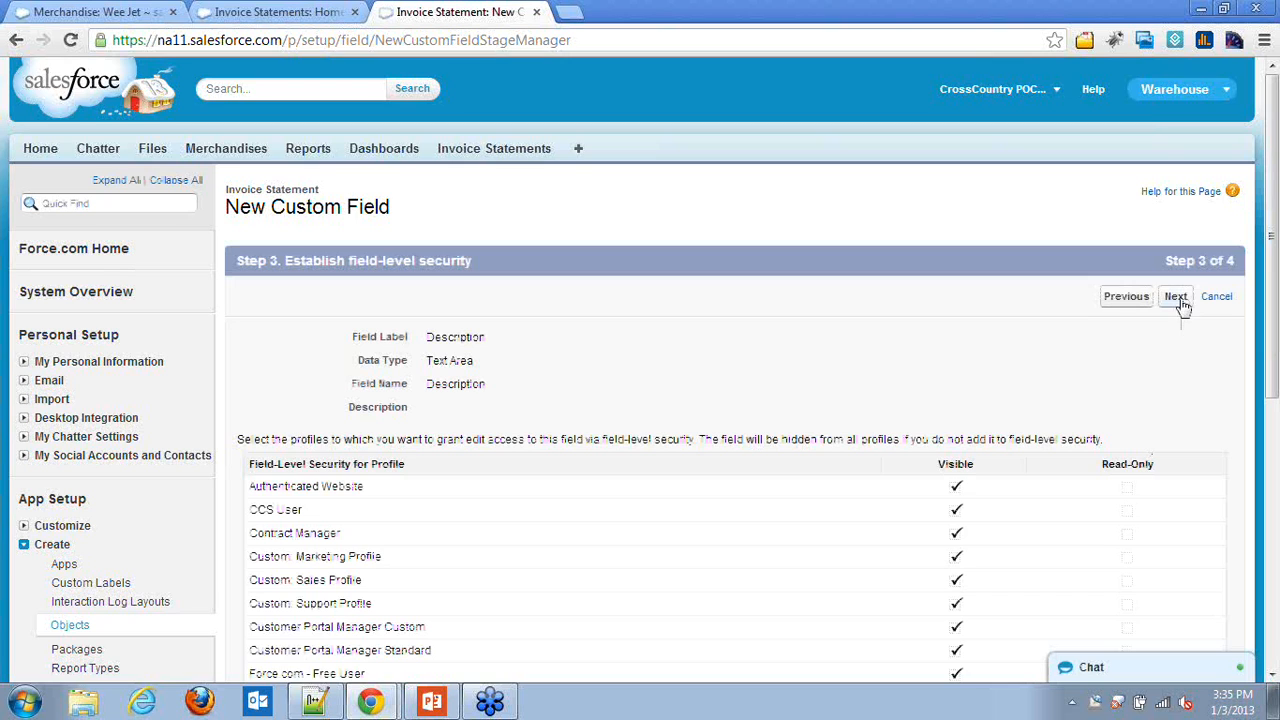
- Accept the Description field's default field-level security and save it with the Invoice Statement Layout included
click(1178, 300)
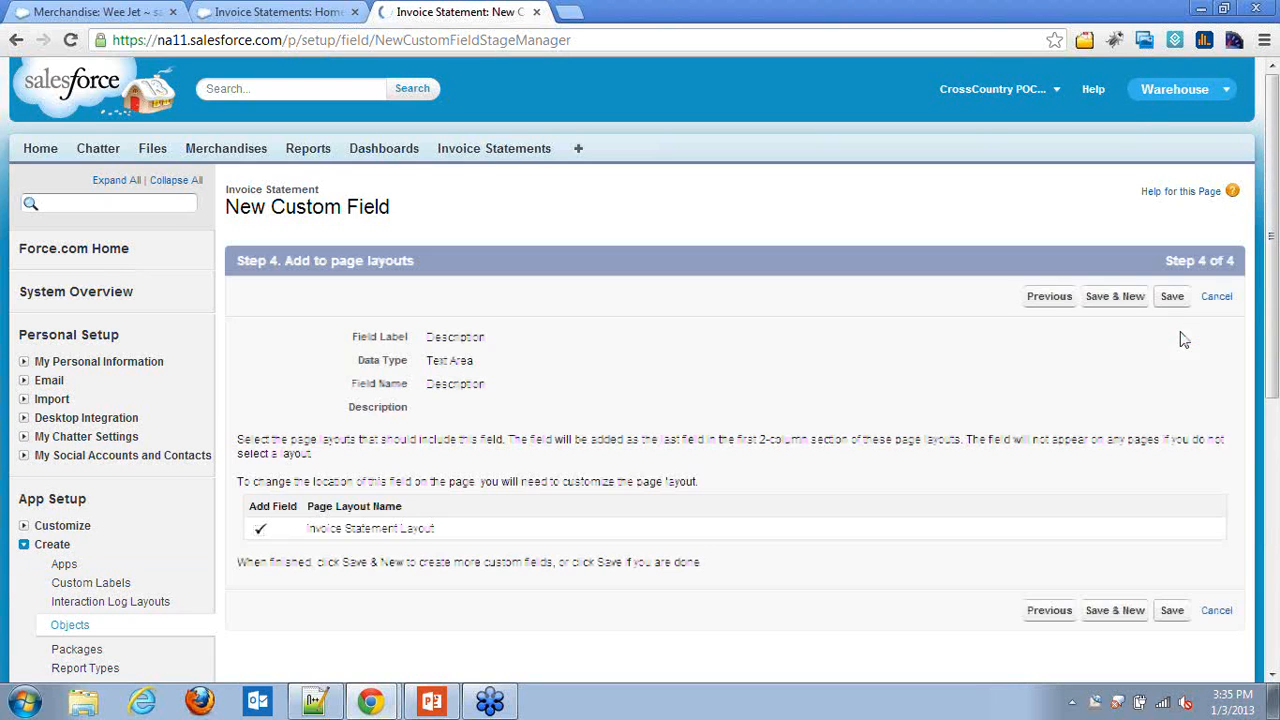
click(1174, 297)
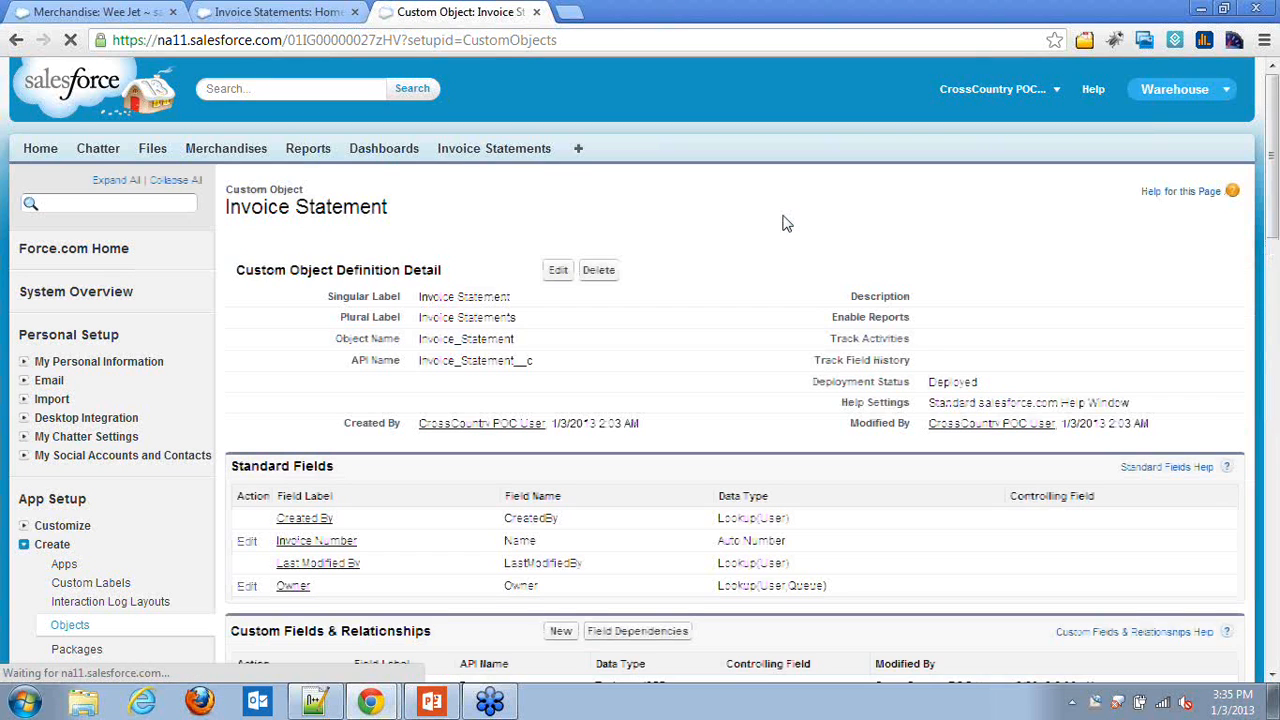
mouse_move(780, 246)
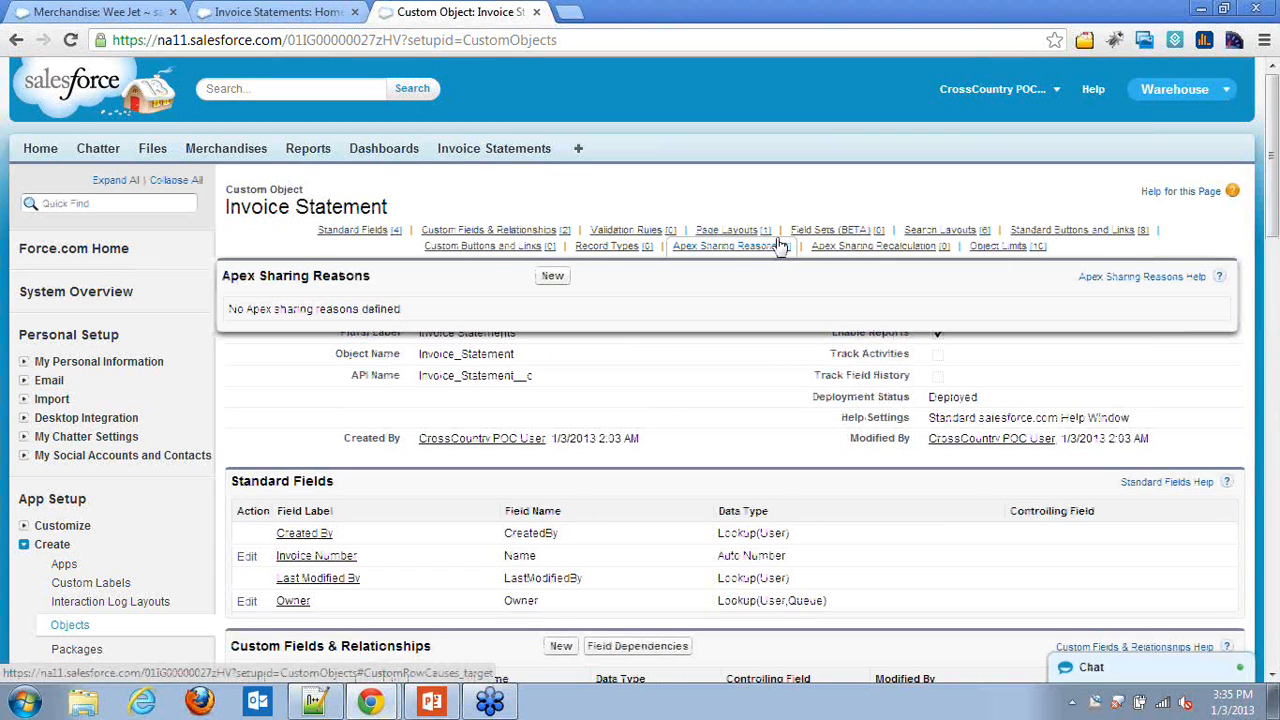
scroll(671, 414, down, 4)
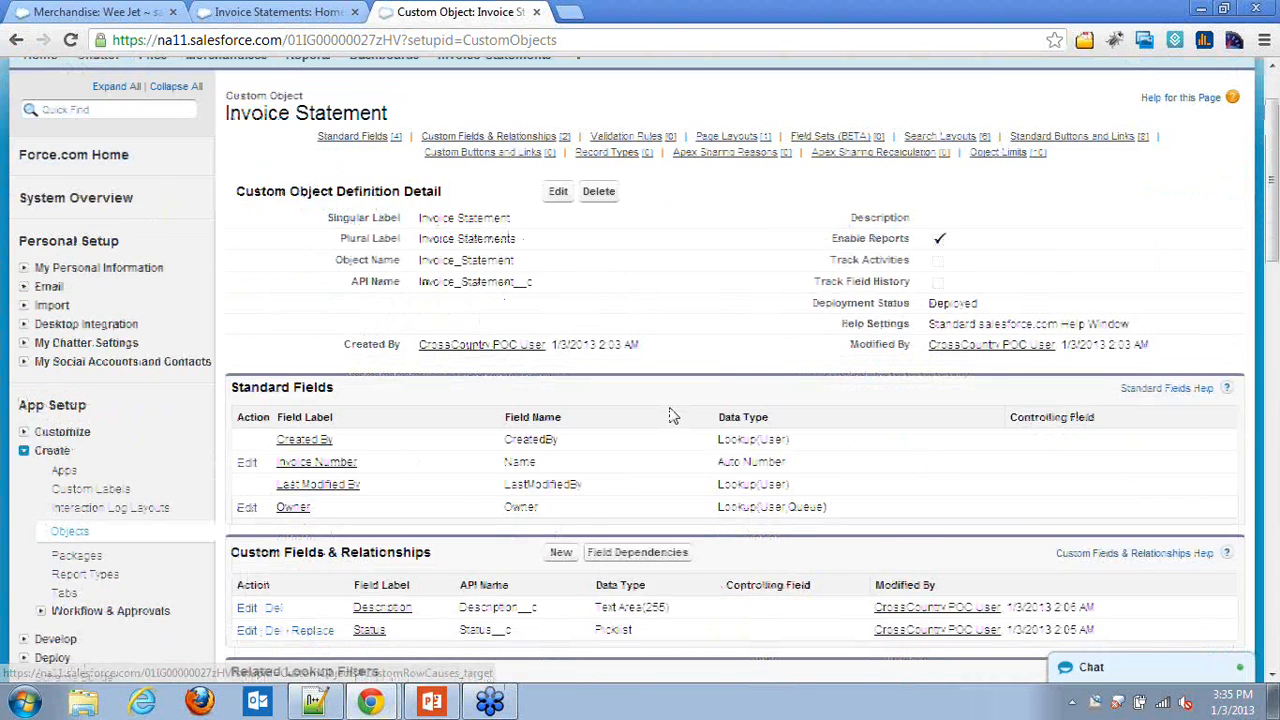
- Start a new custom object labelled Line Item, with the plural label Line Items
click(62, 437)
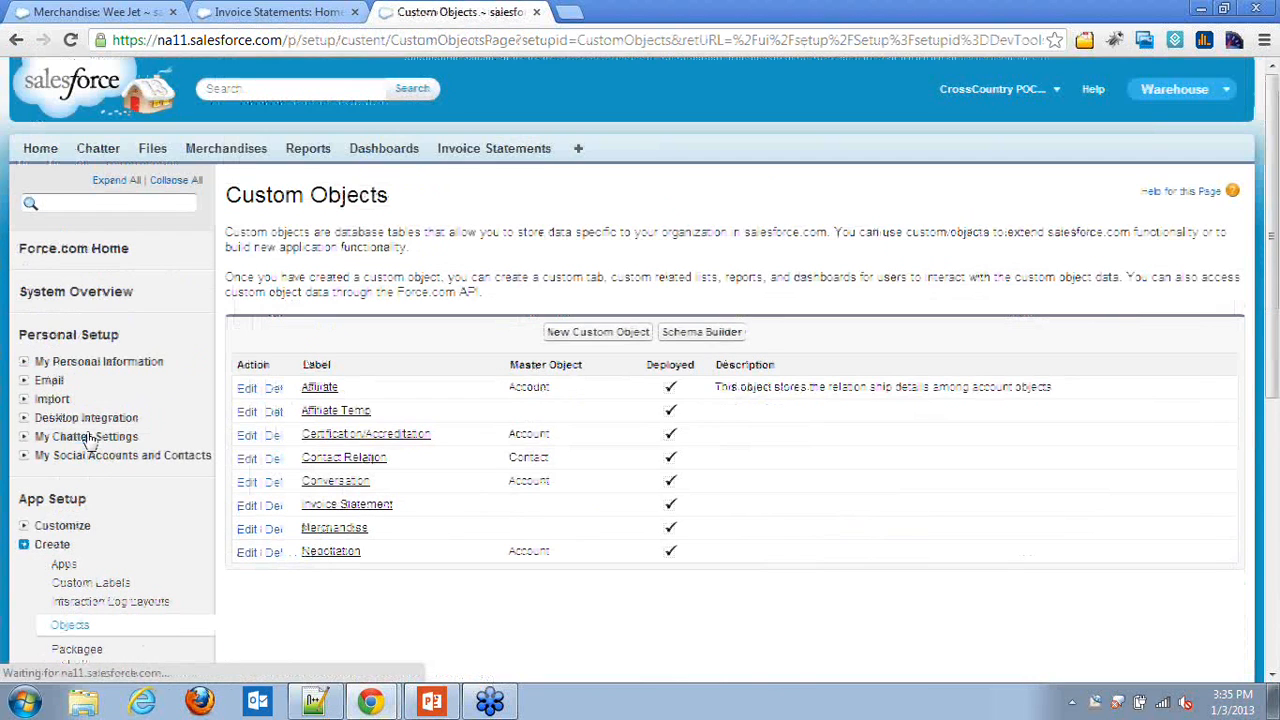
click(608, 333)
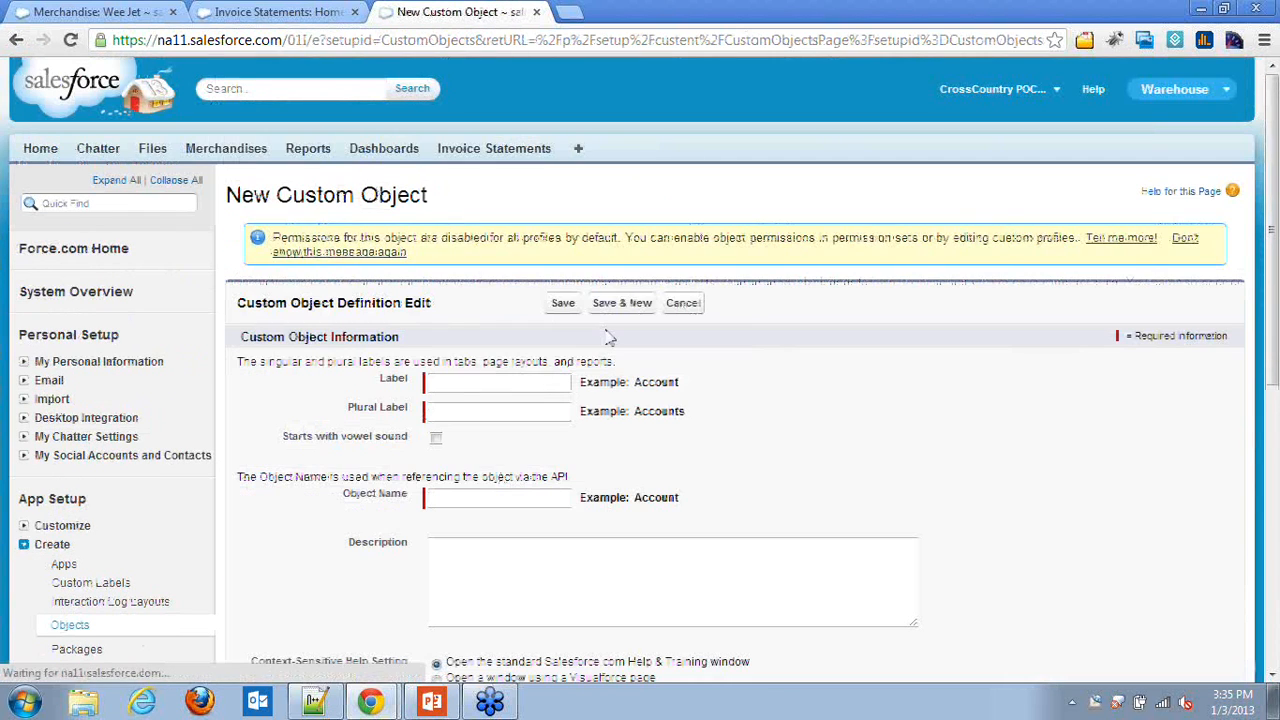
text(Li)
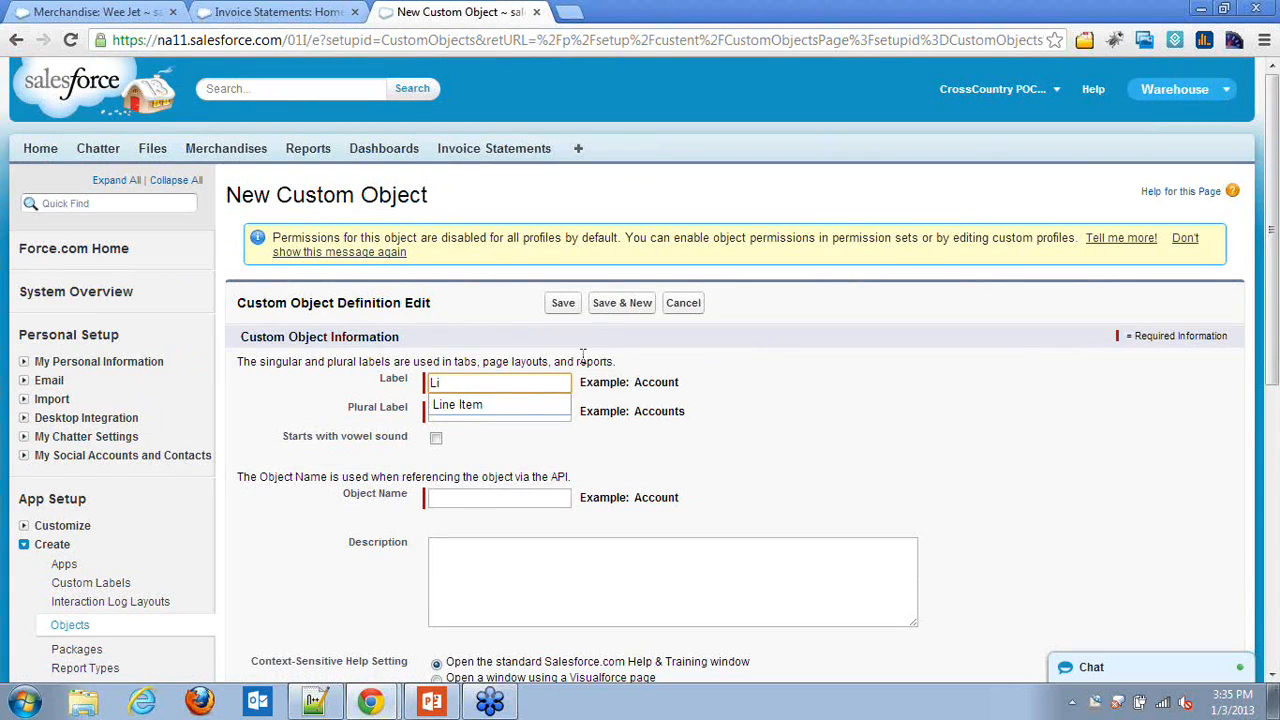
click(530, 404)
click(514, 411)
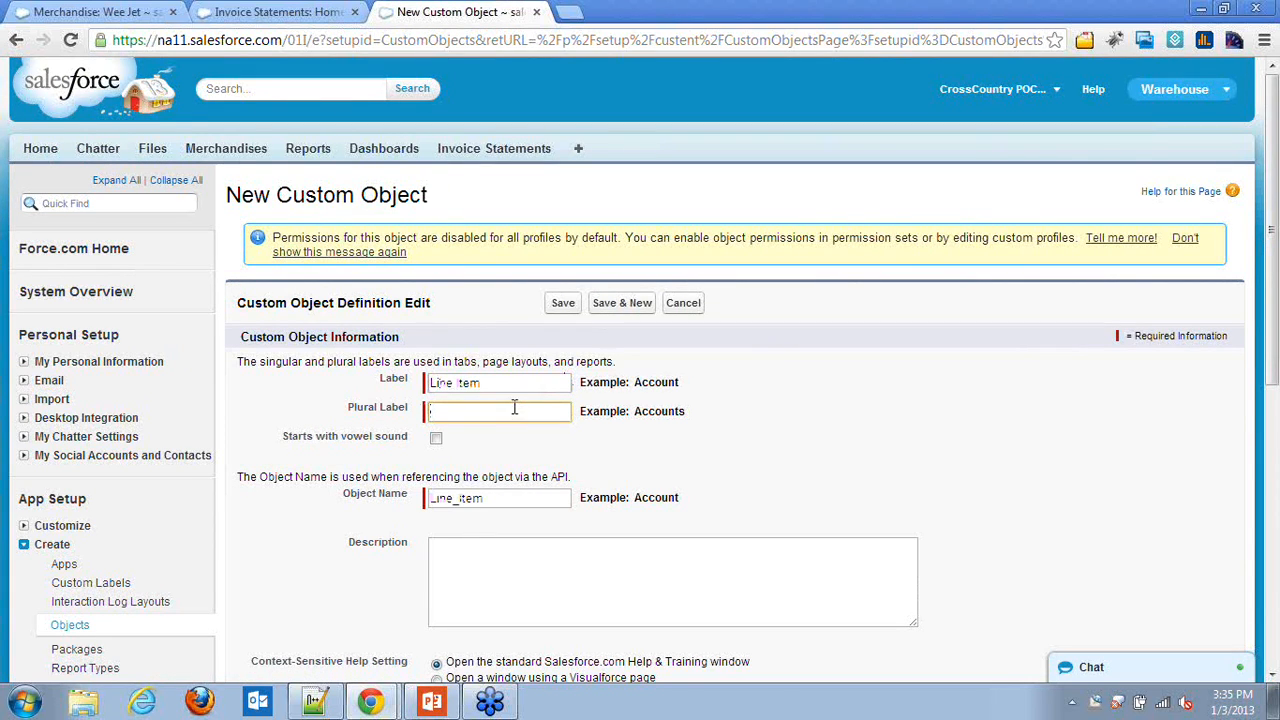
text(Line)
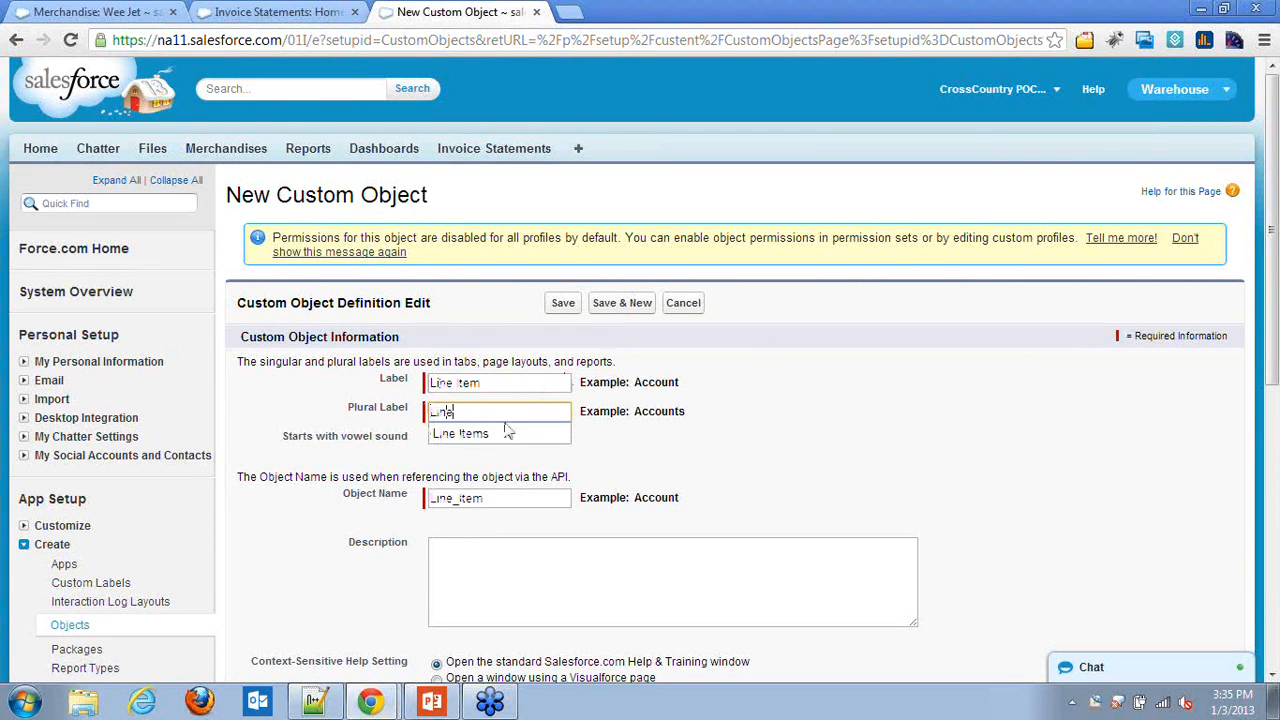
click(510, 434)
click(572, 552)
- Set the record name to Line Item Number, allow reports, and save the Line Item object
scroll(572, 552, down, 3)
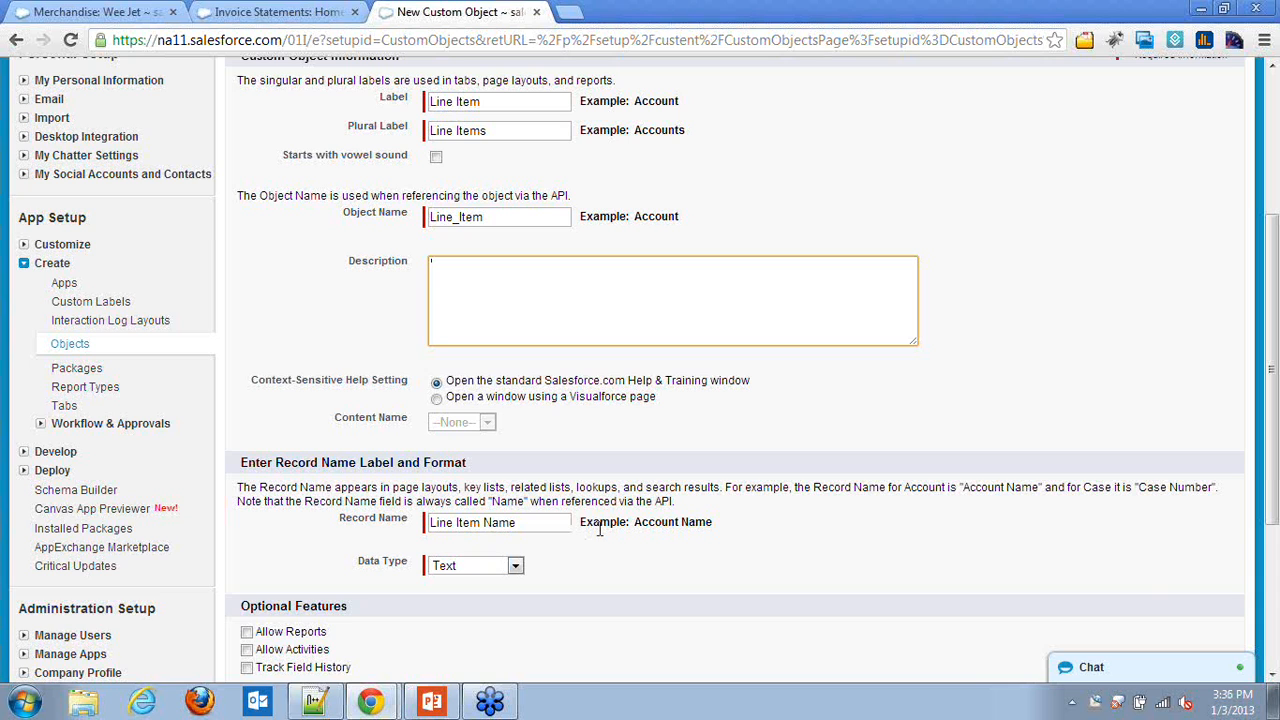
scroll(612, 545, down, 1)
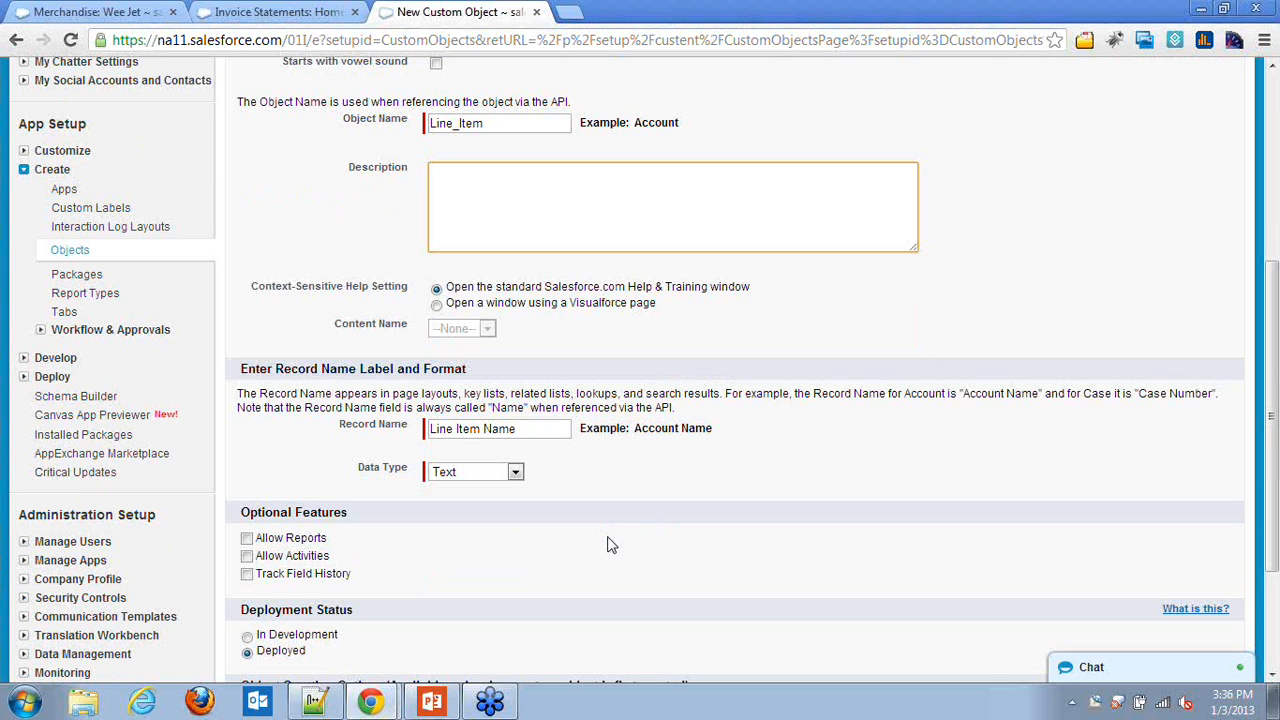
scroll(609, 545, down, 1)
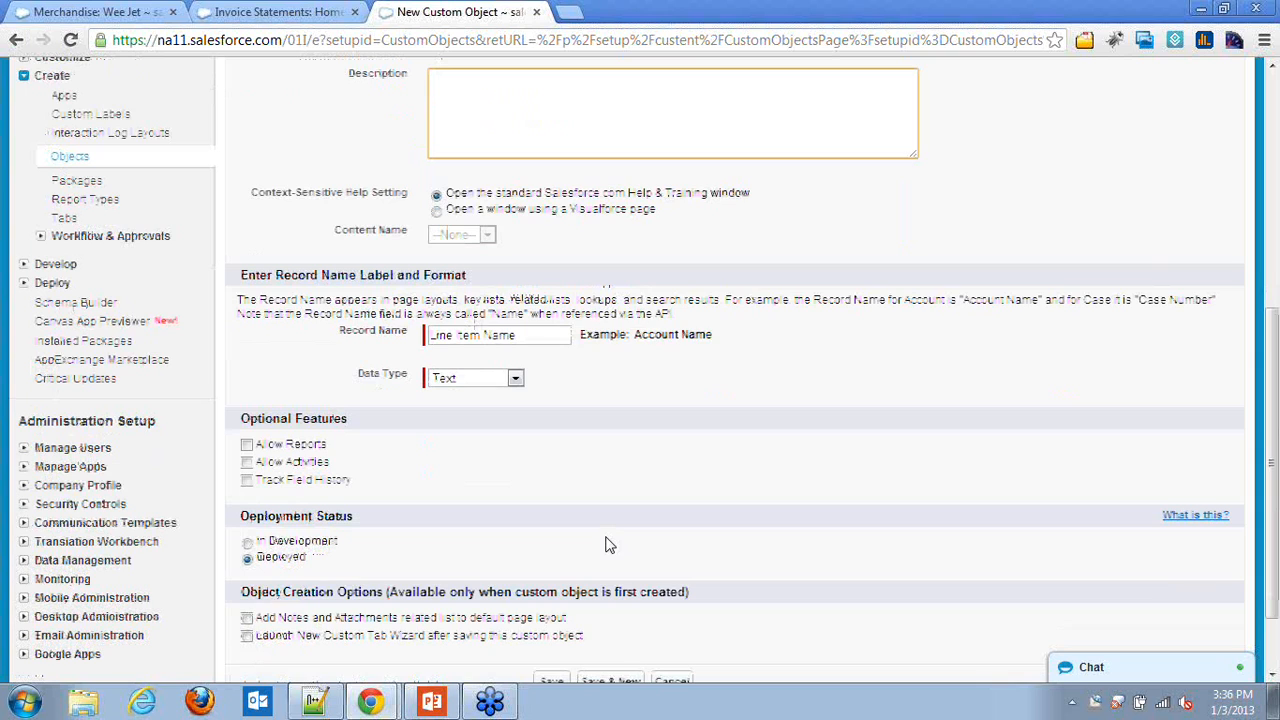
double_click(492, 335)
text(Number)
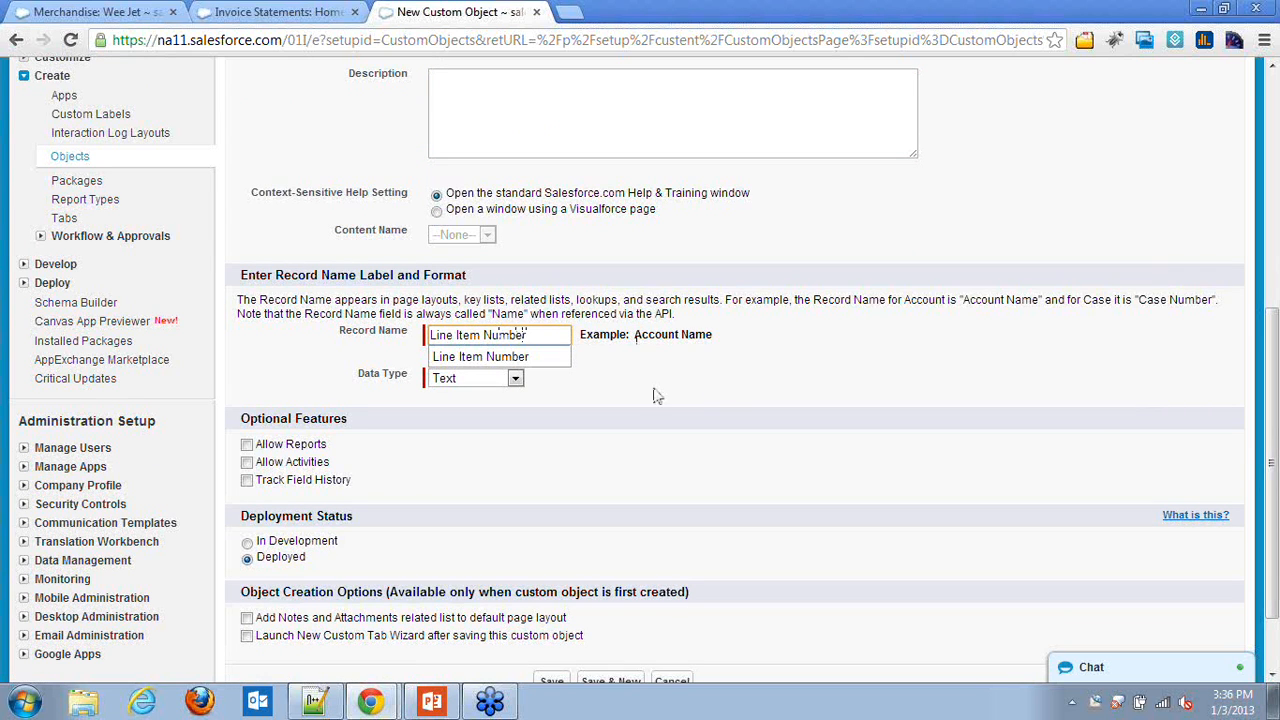
click(653, 395)
scroll(657, 396, down, 2)
click(294, 355)
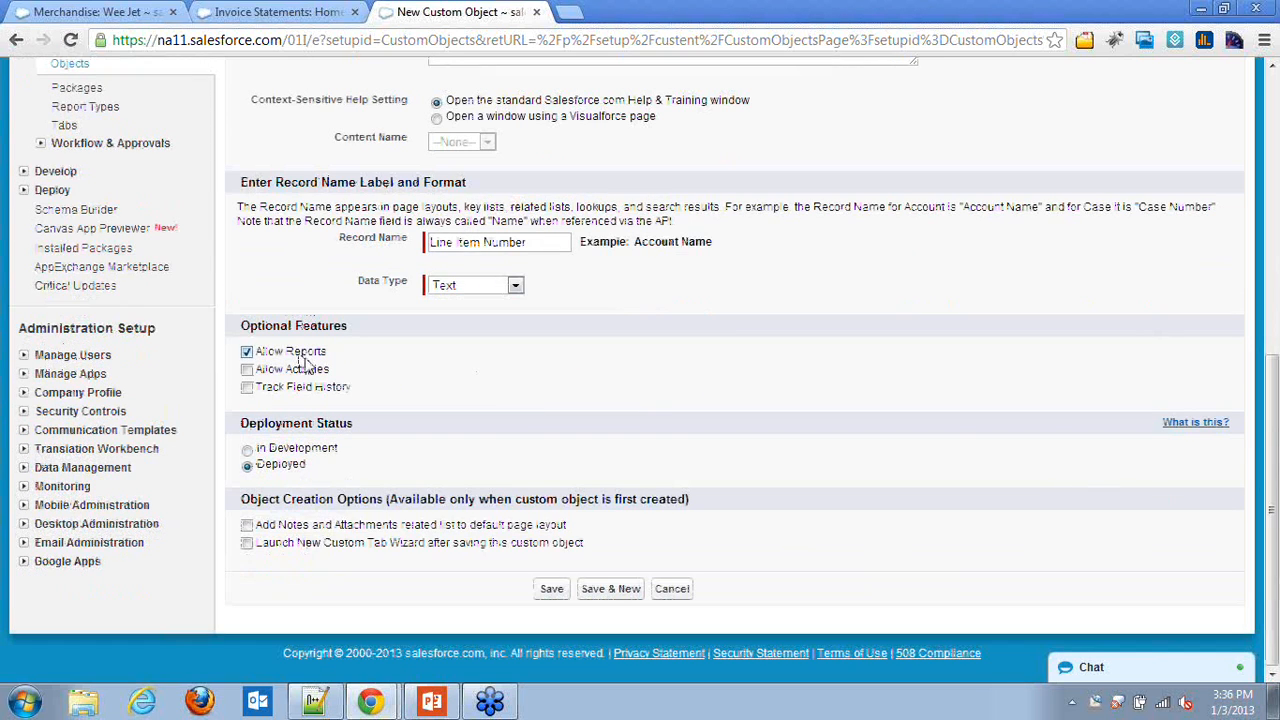
click(553, 589)
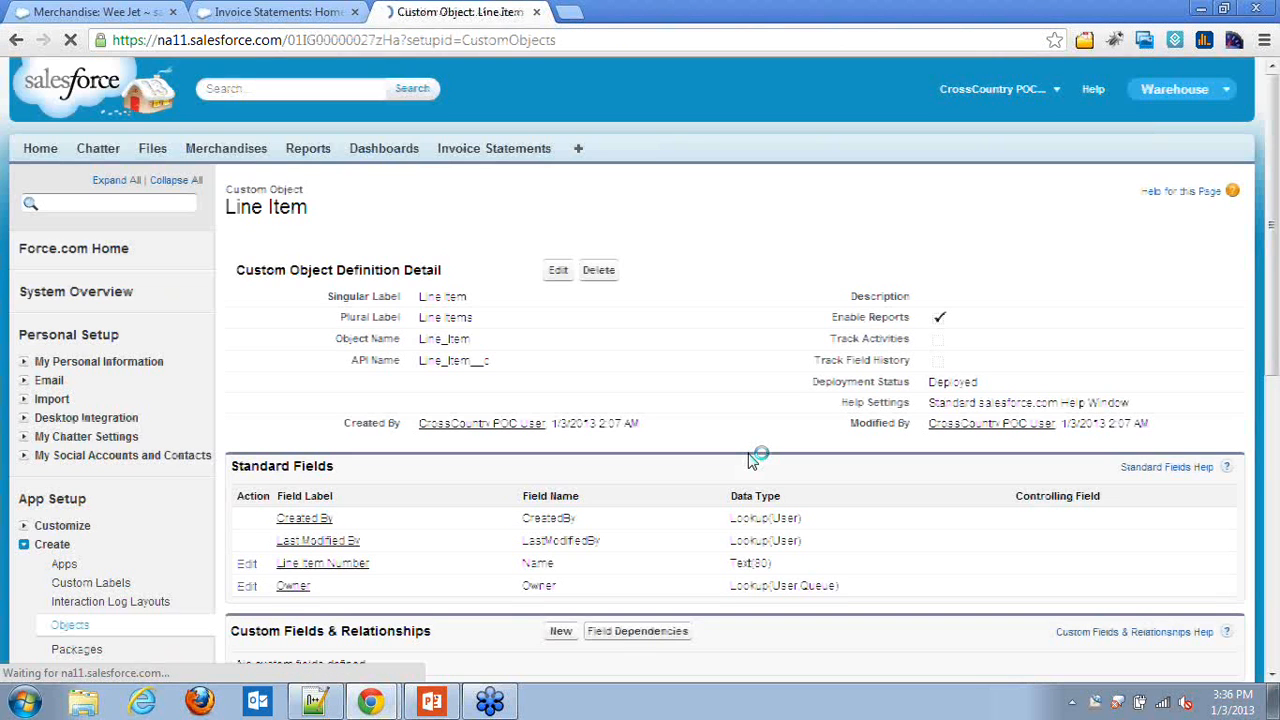
- Start a new custom field on the Line Item object and choose Currency as its data type
scroll(750, 458, down, 1)
scroll(745, 458, down, 1)
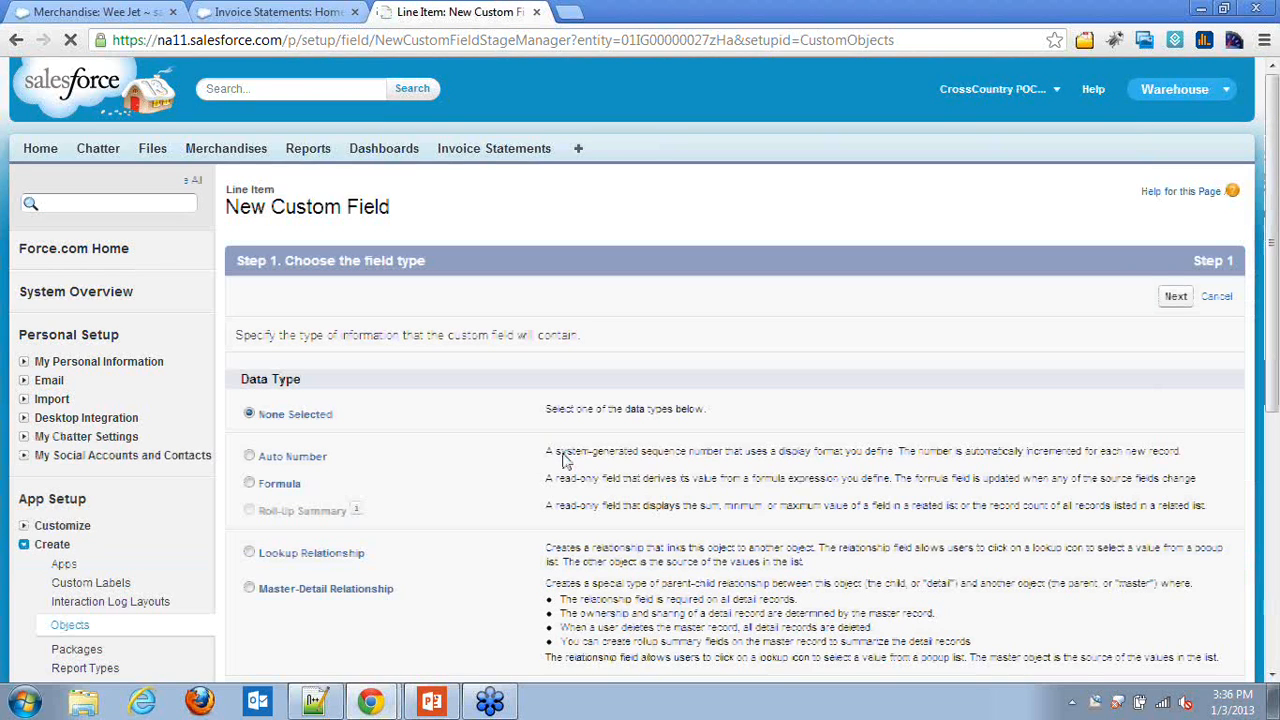
scroll(563, 459, down, 1)
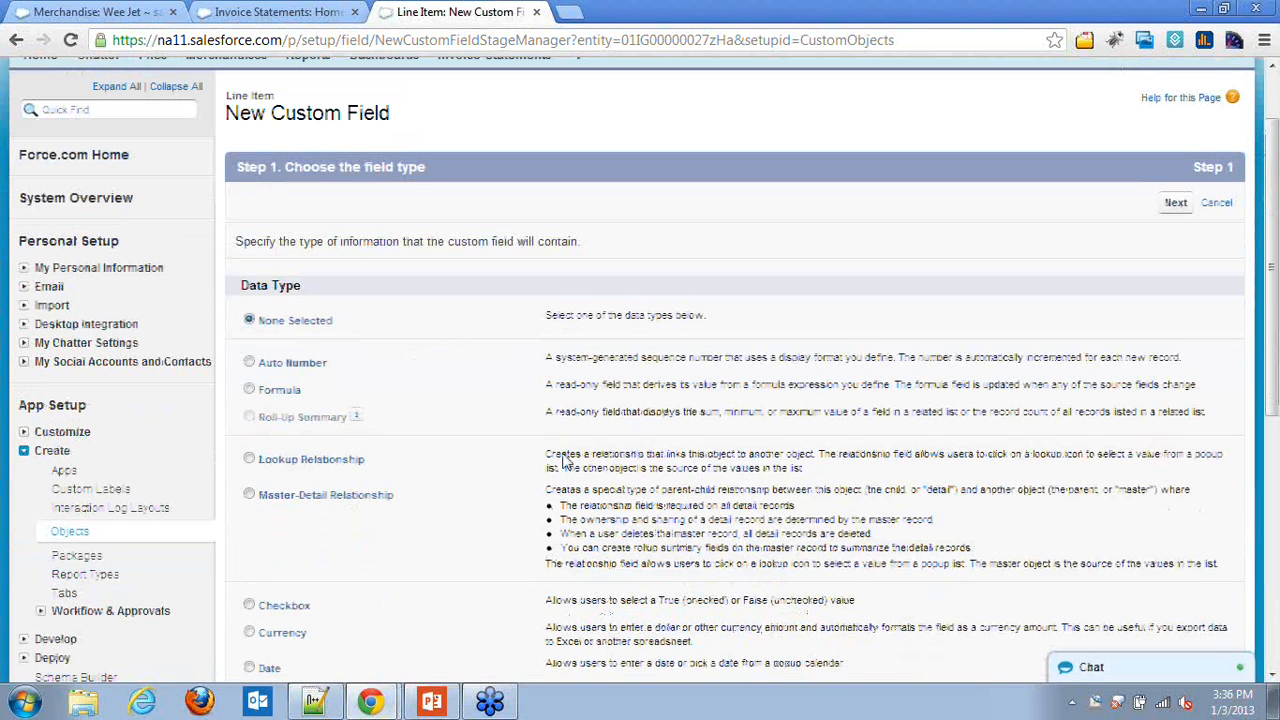
scroll(563, 459, down, 2)
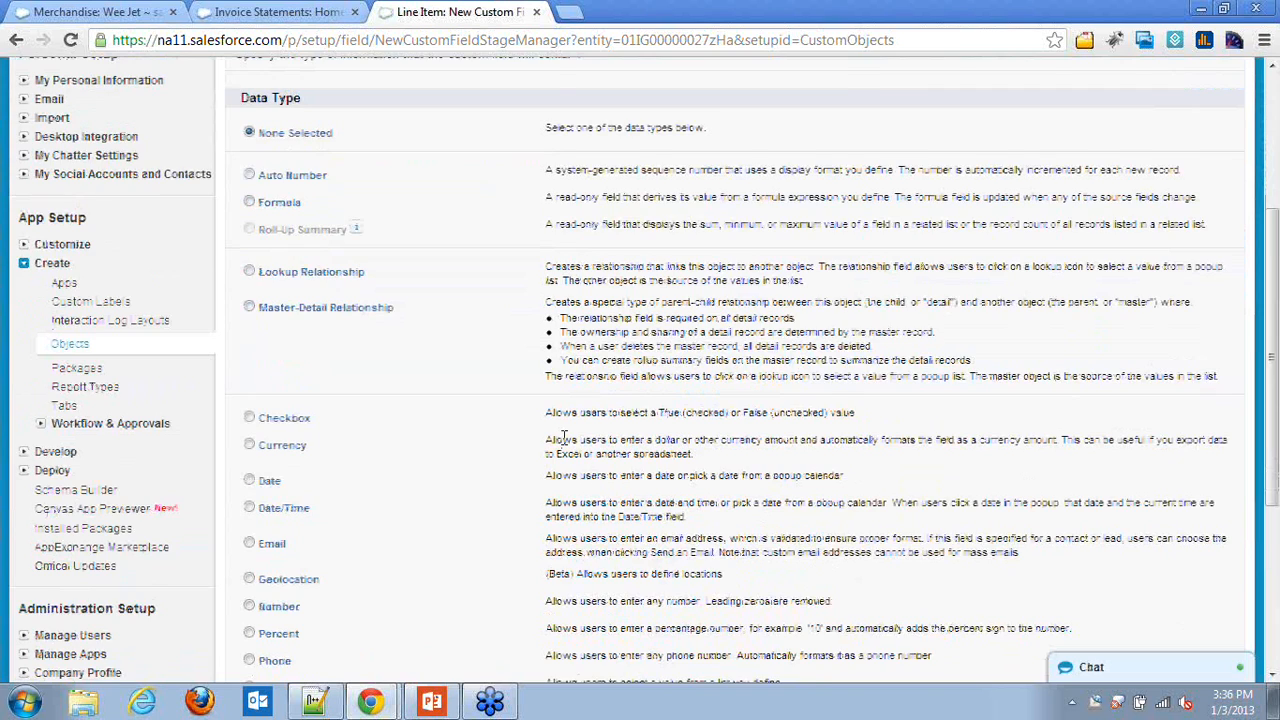
scroll(563, 437, down, 1)
scroll(567, 440, down, 1)
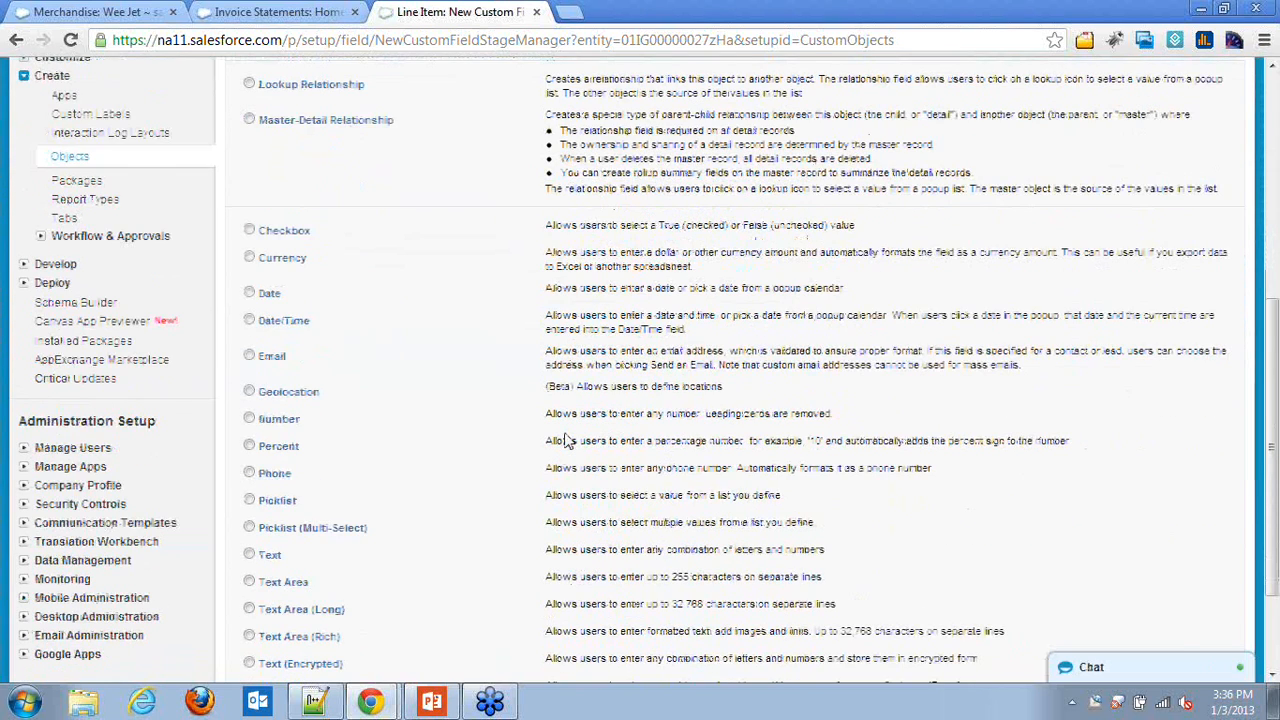
scroll(566, 441, down, 1)
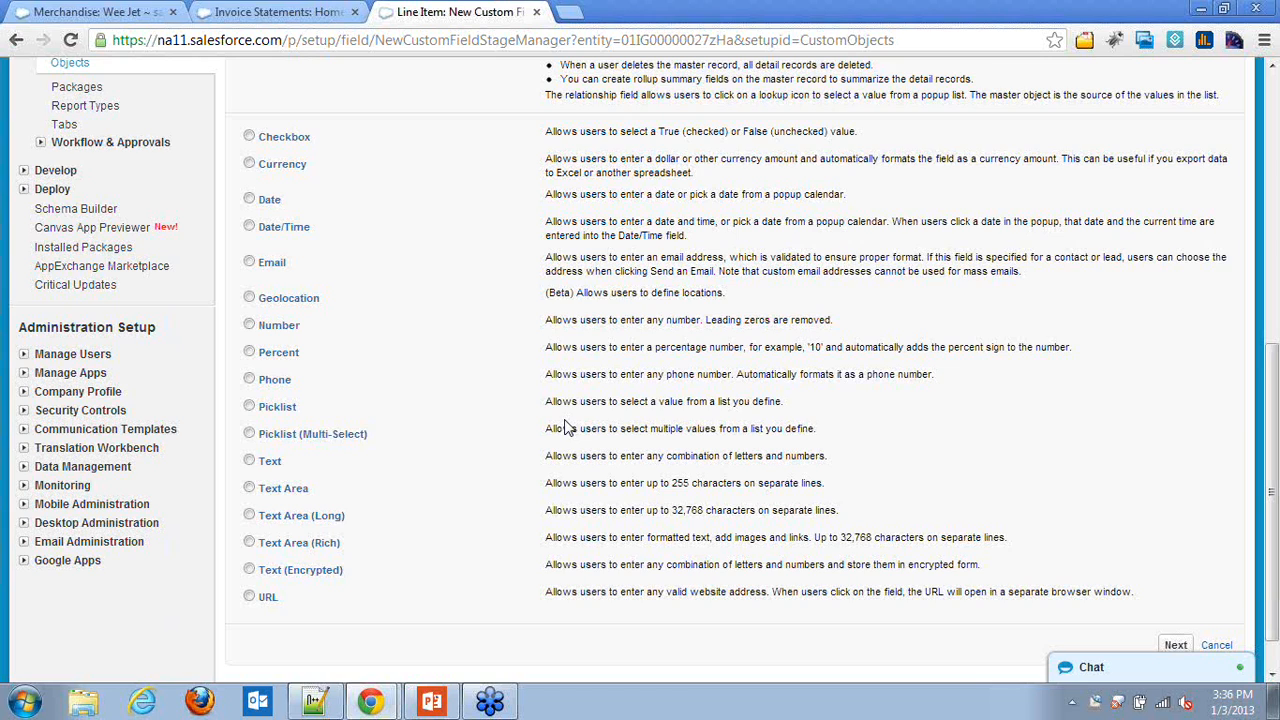
scroll(575, 428, down, 1)
scroll(310, 403, up, 1)
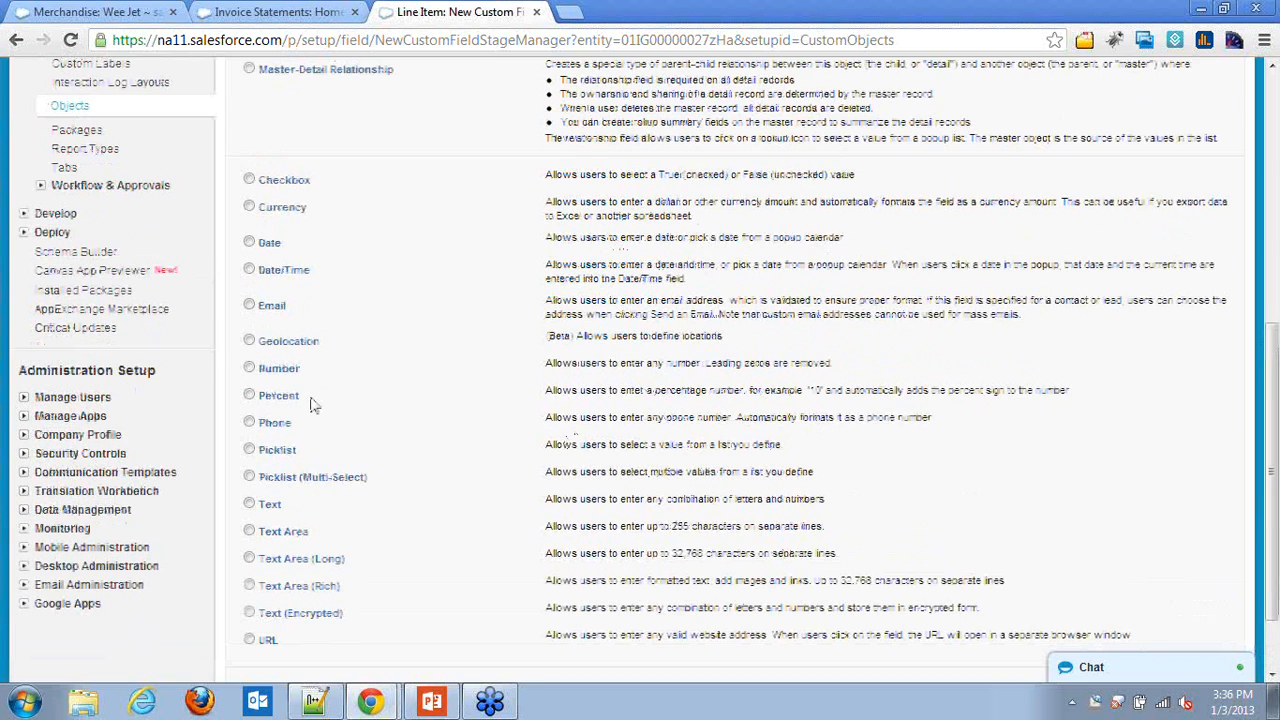
scroll(310, 403, up, 1)
click(291, 308)
scroll(293, 315, down, 2)
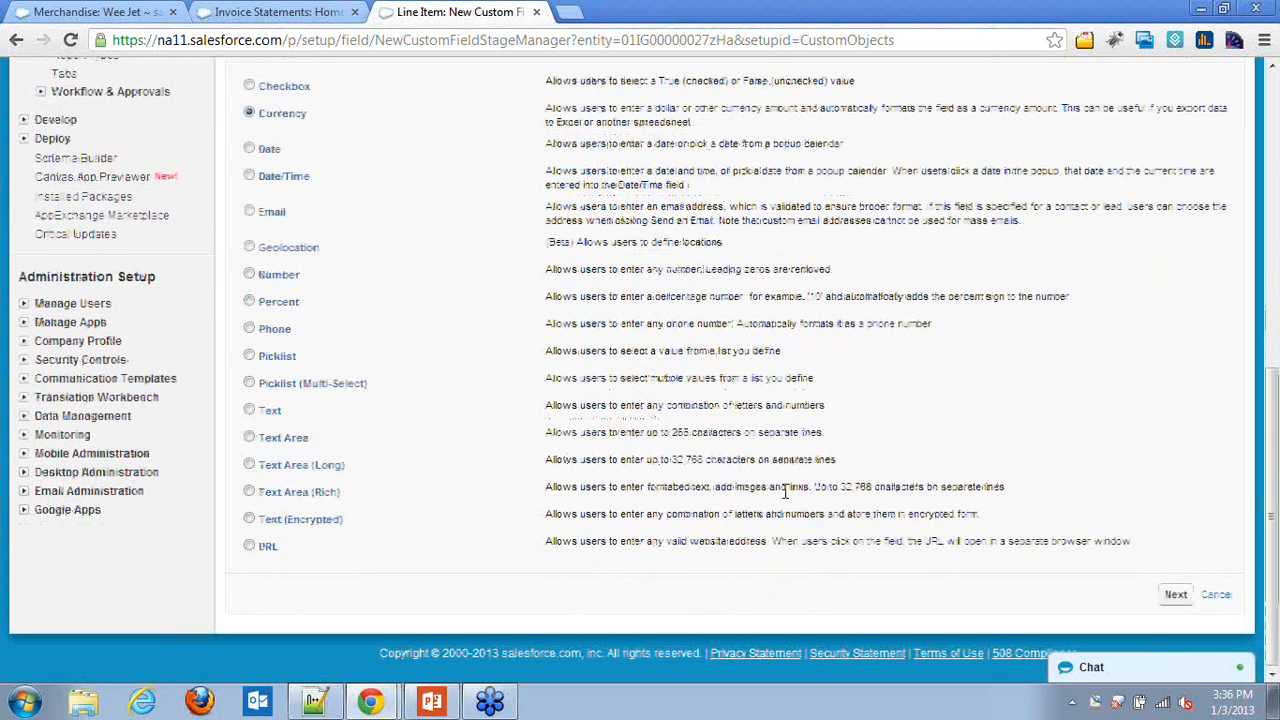
click(1175, 596)
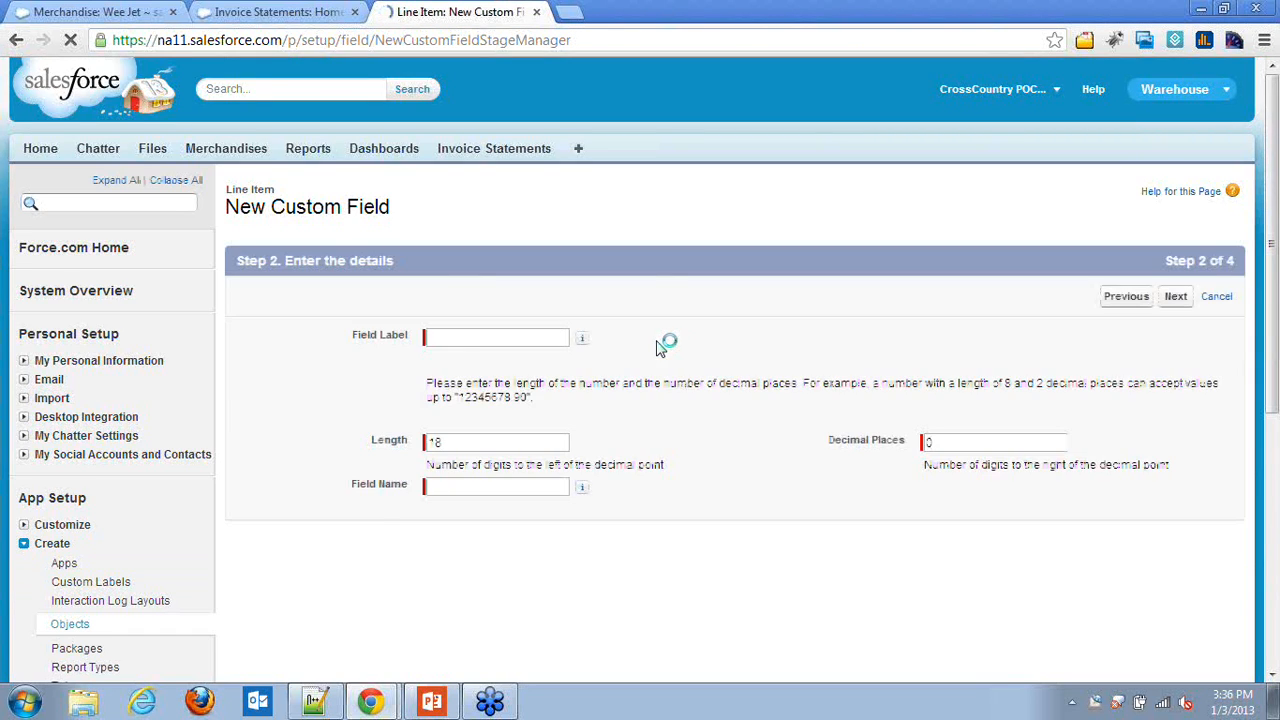
- Label the new currency field on the Line Item object Unit Price
click(465, 339)
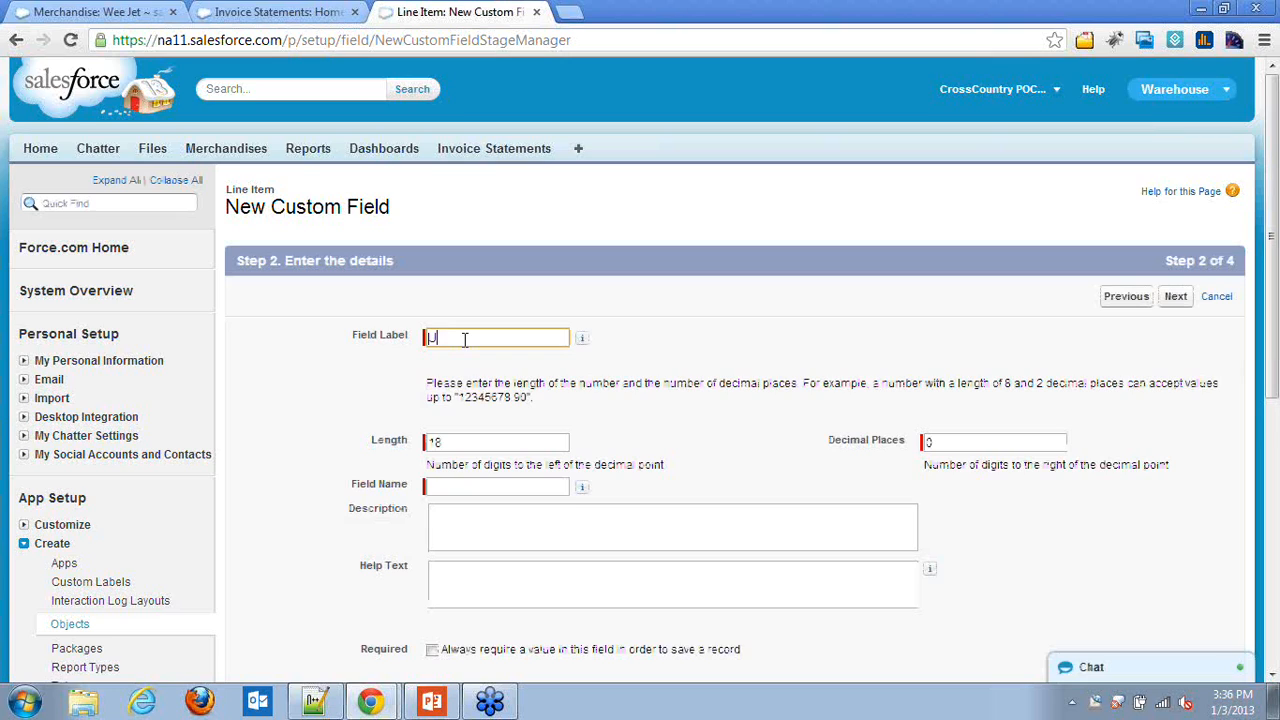
text(Unit)
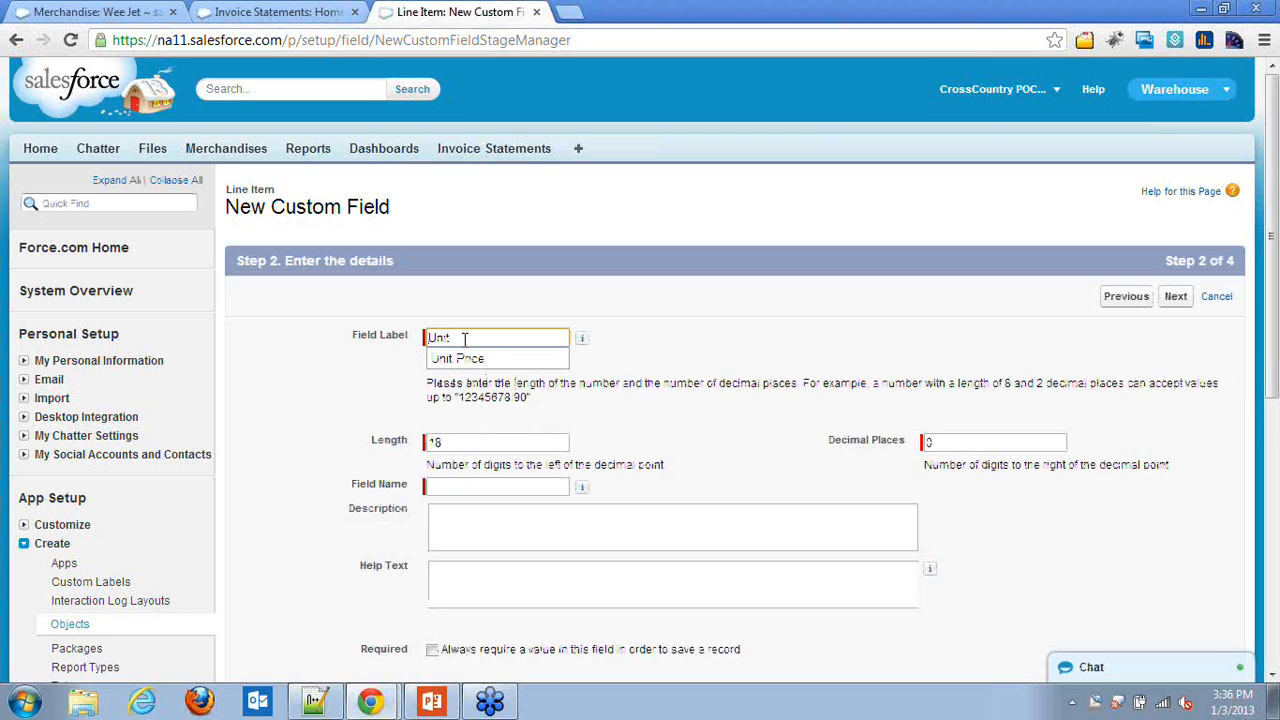
key(Down)
key(Return)
- Set the Unit Price field's length to 16 with 2 decimal places and continue to its field-level security
click(526, 441)
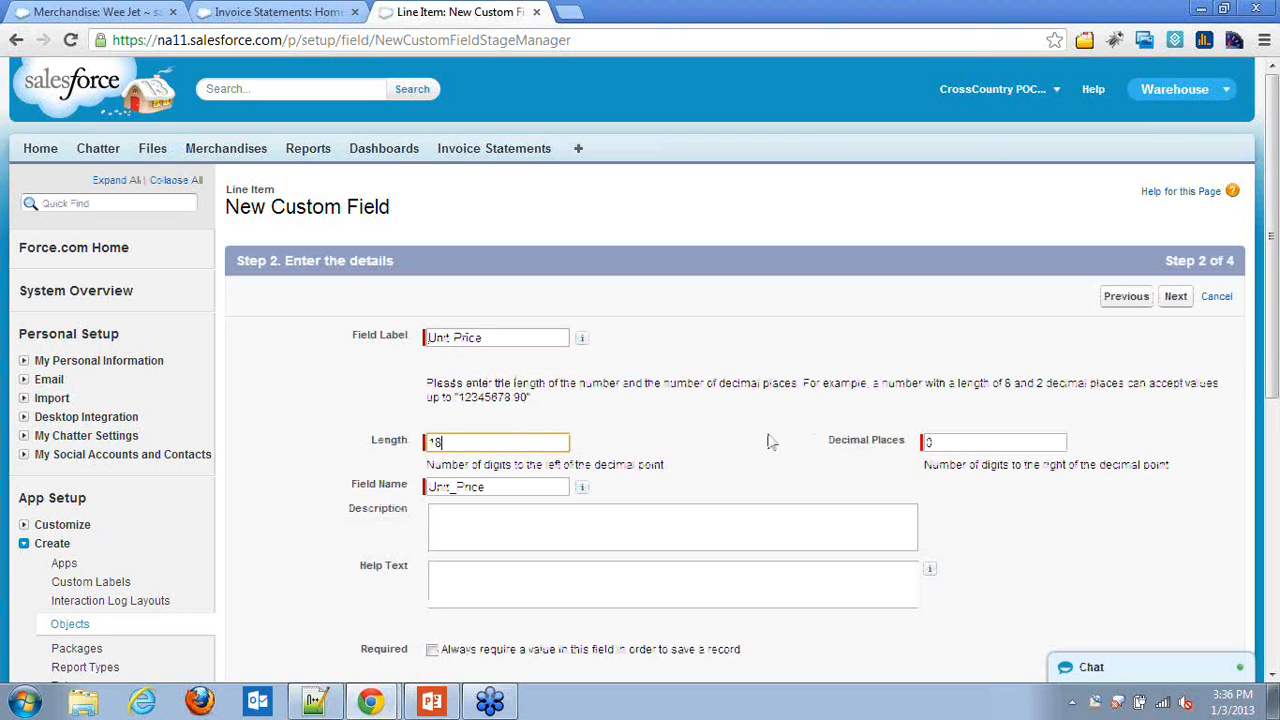
key(BackSpace)
text(6)
key(Tab)
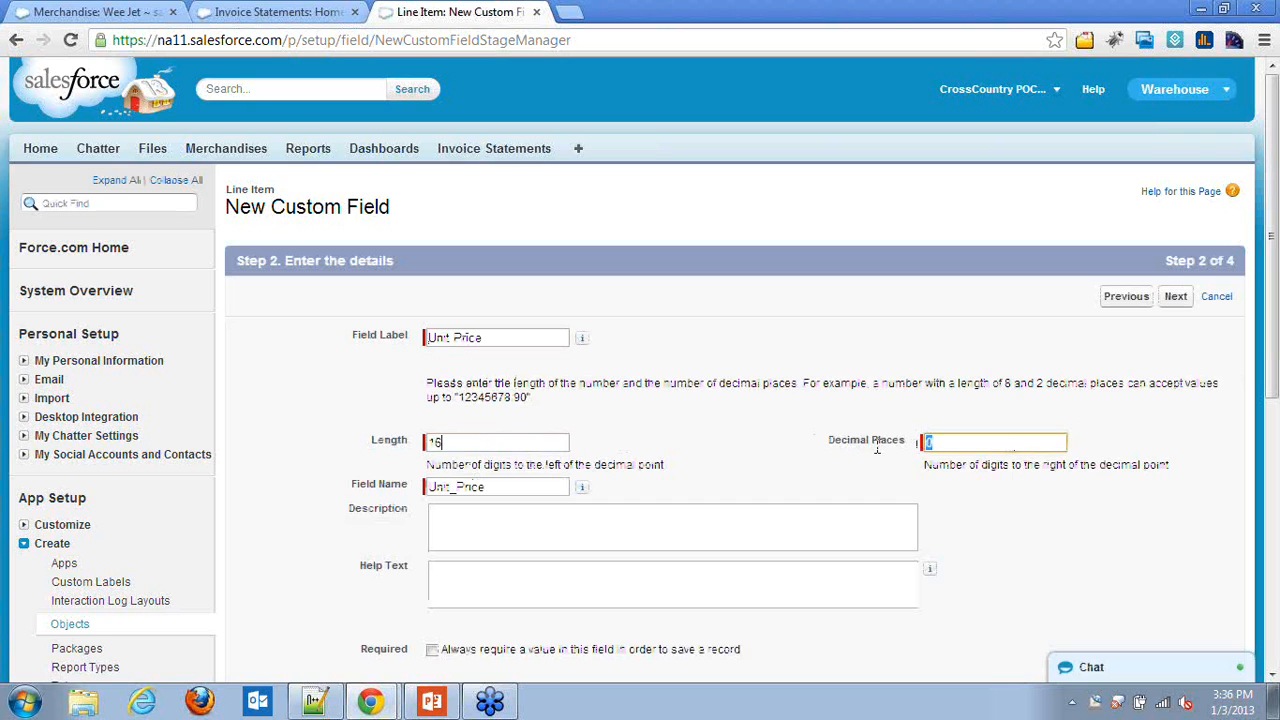
text(2)
scroll(958, 492, down, 1)
click(654, 437)
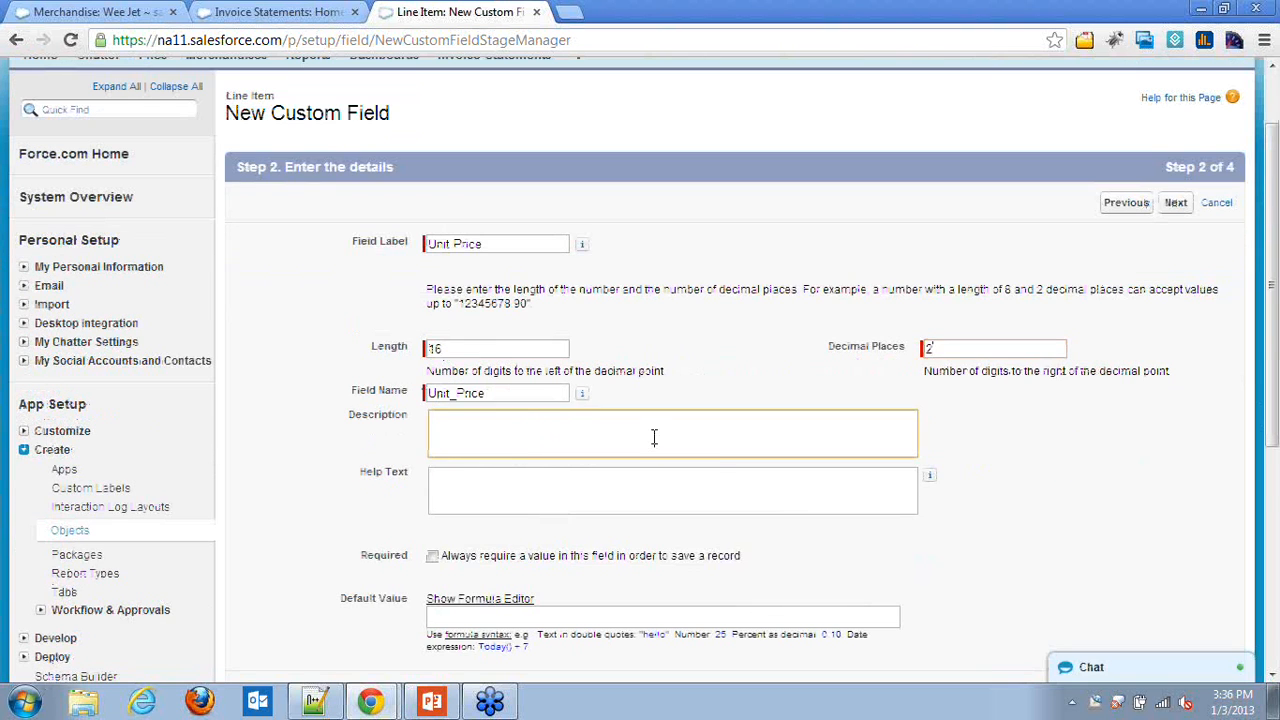
scroll(730, 481, down, 1)
scroll(730, 481, down, 2)
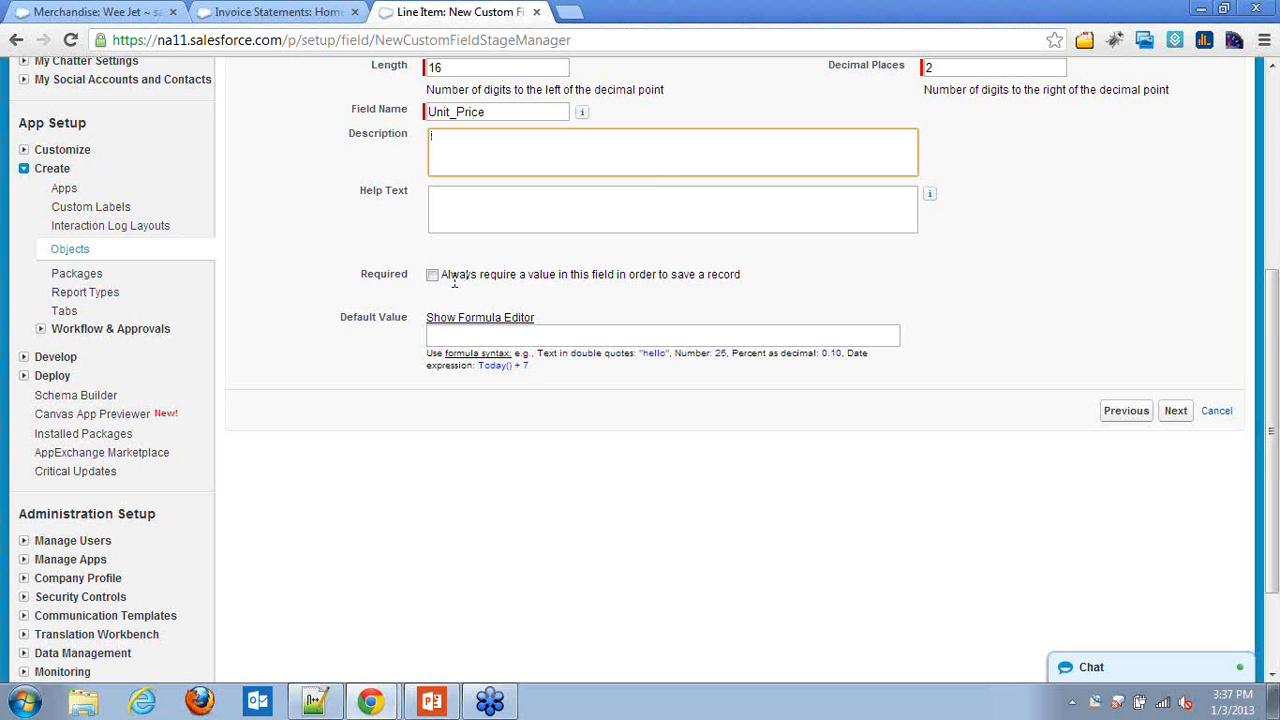
click(1175, 411)
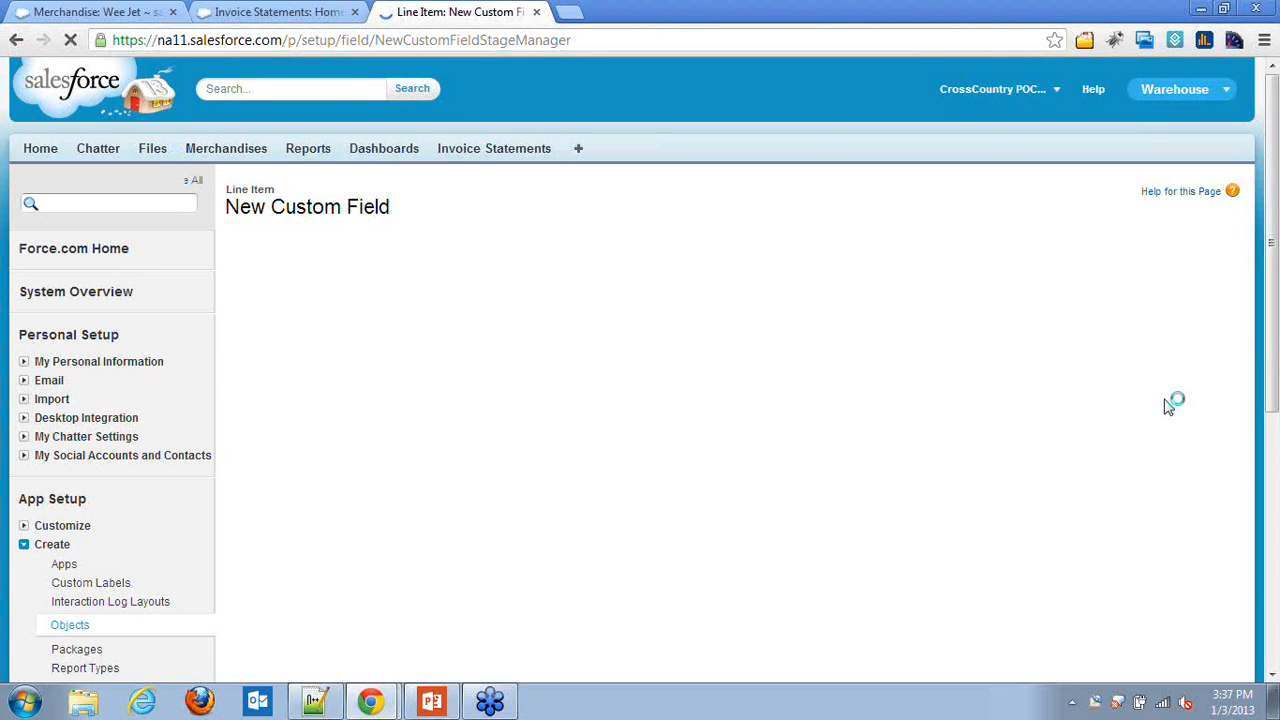
- Make Unit Price read-only for all profiles and save the field with the Line Item Layout included
scroll(1145, 340, down, 1)
click(1076, 374)
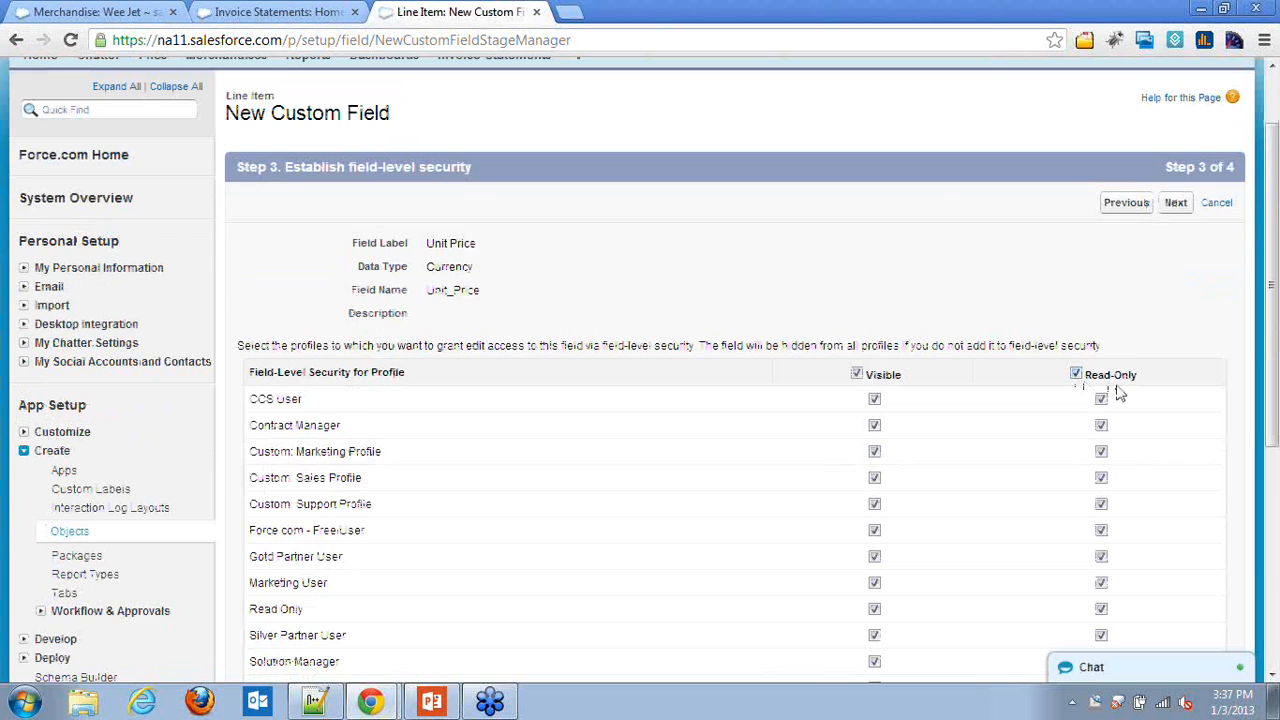
scroll(1100, 395, down, 3)
click(1174, 596)
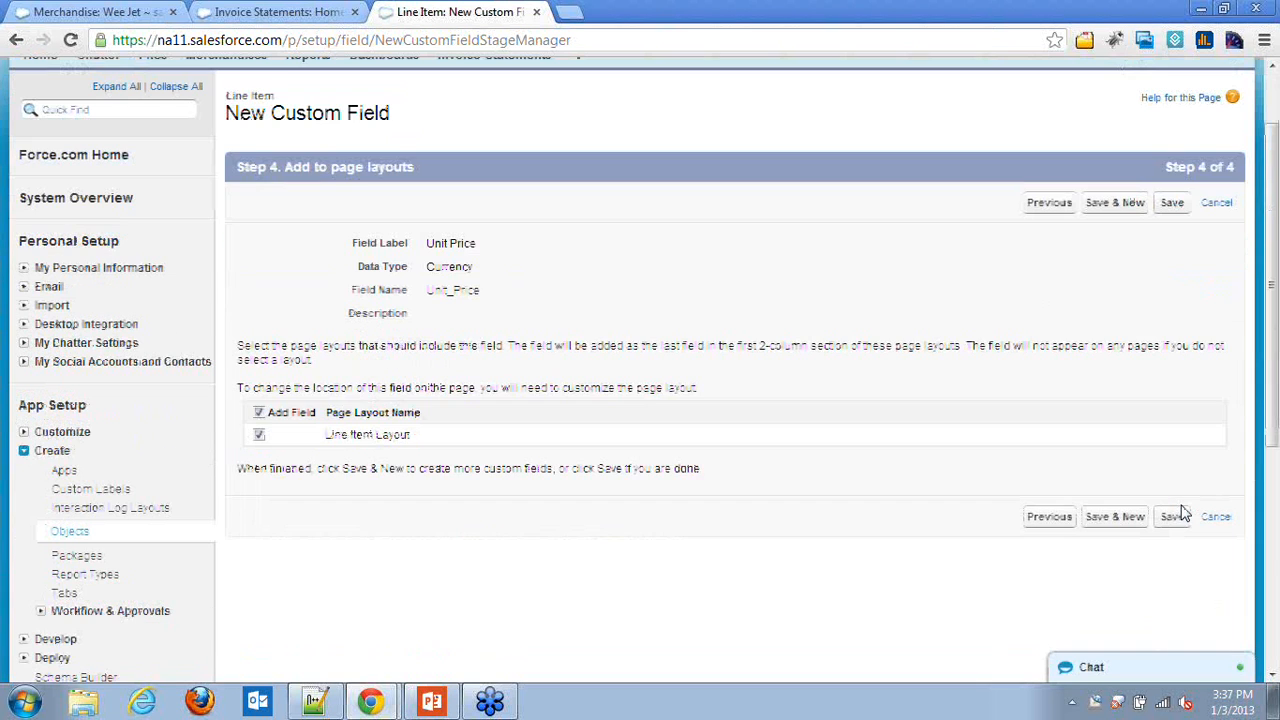
click(1172, 207)
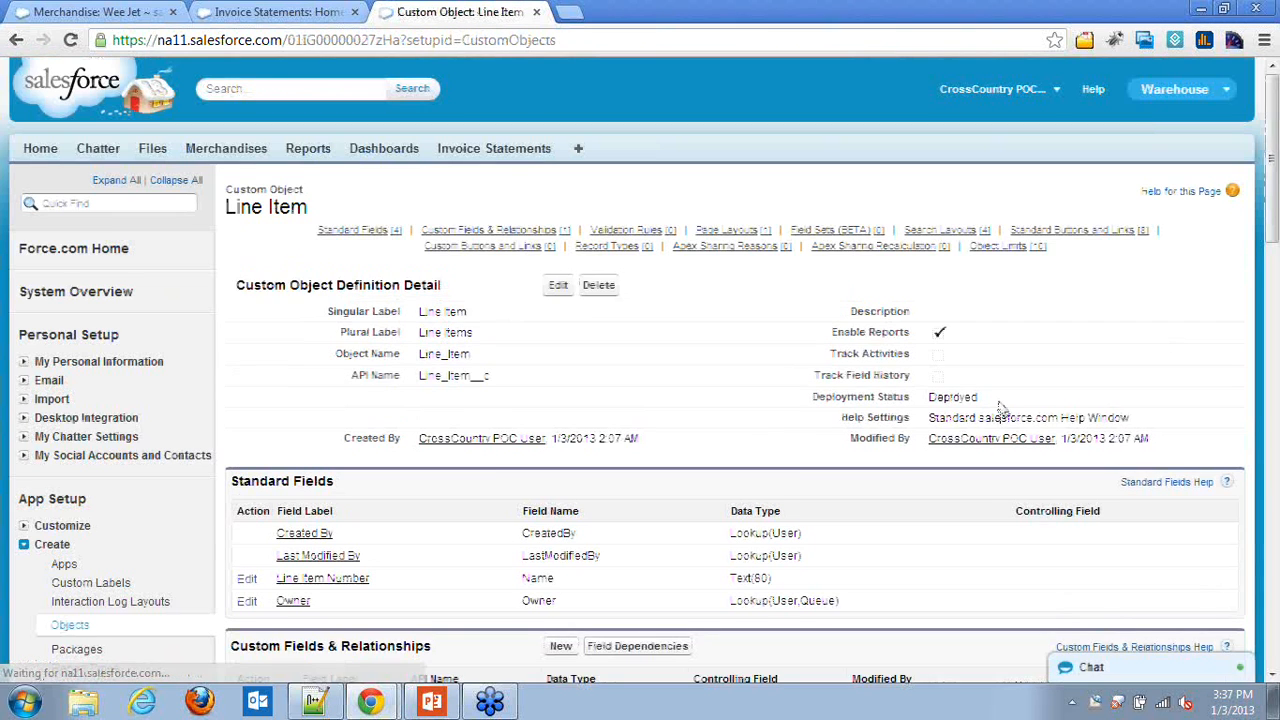
- Start another custom field on the Line Item object and choose Number as its data type
scroll(490, 420, down, 4)
click(560, 271)
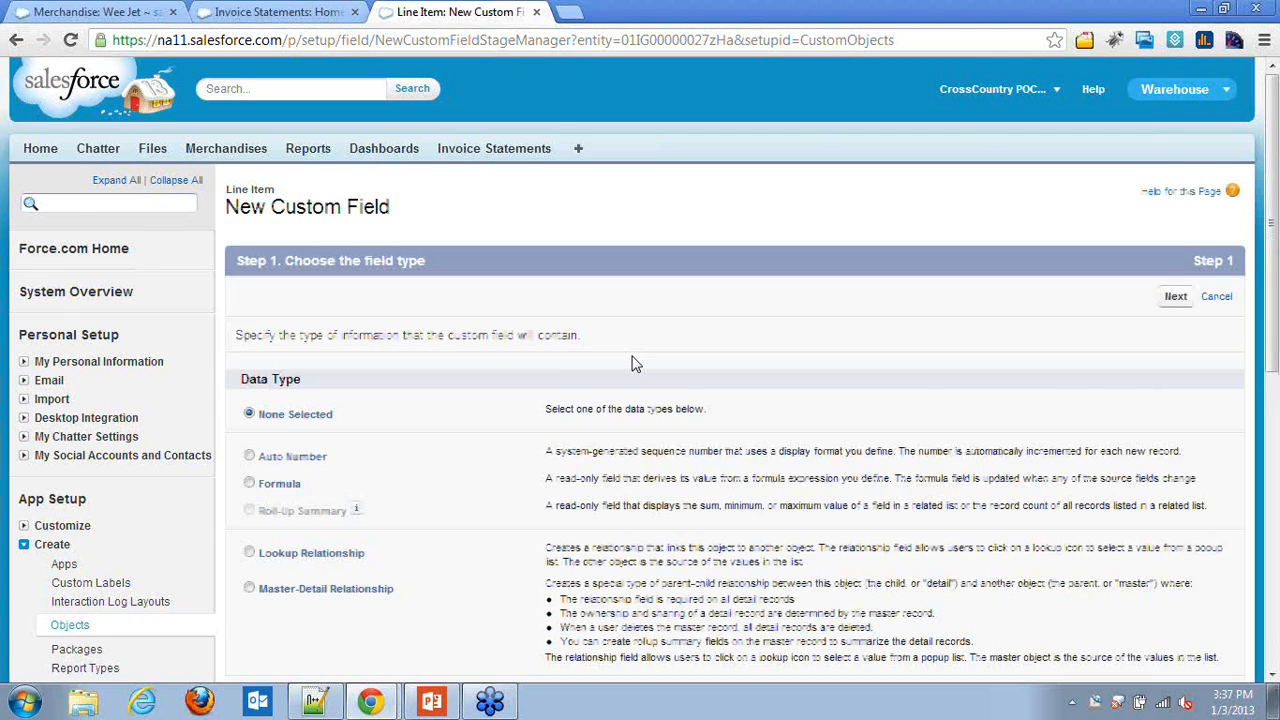
scroll(640, 370, down, 1)
scroll(650, 378, down, 2)
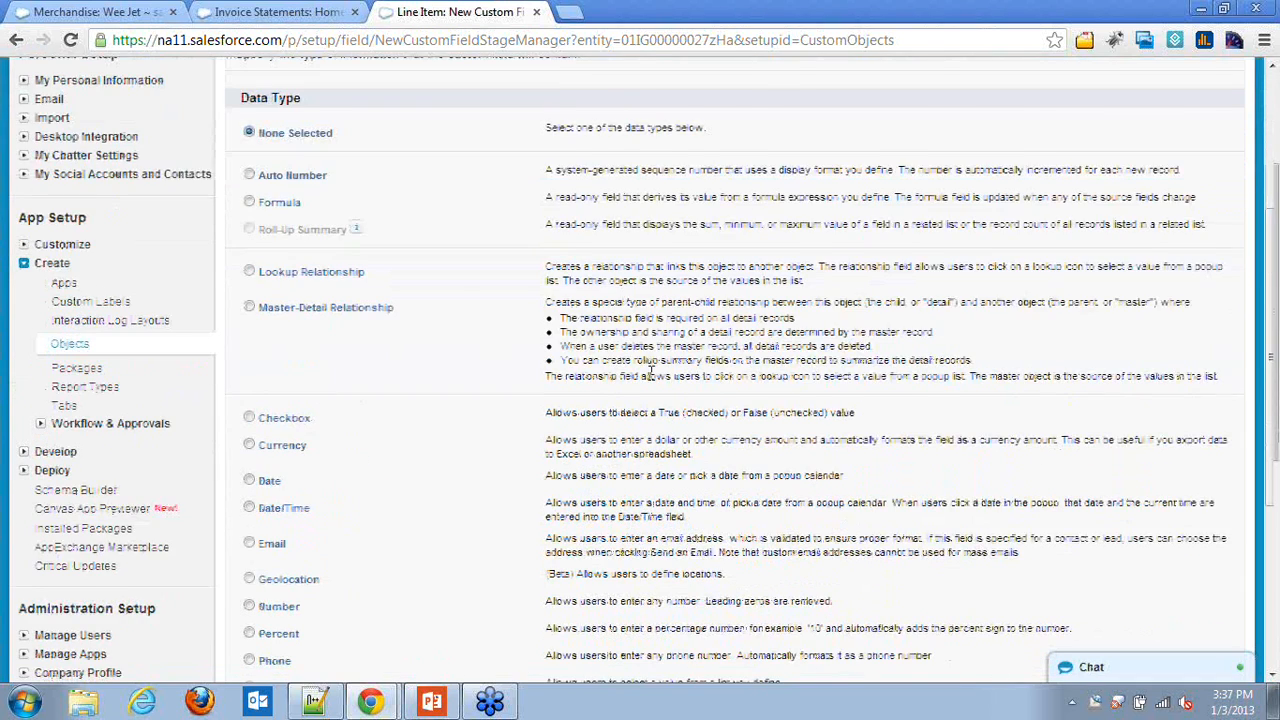
scroll(650, 372, down, 2)
scroll(645, 385, down, 1)
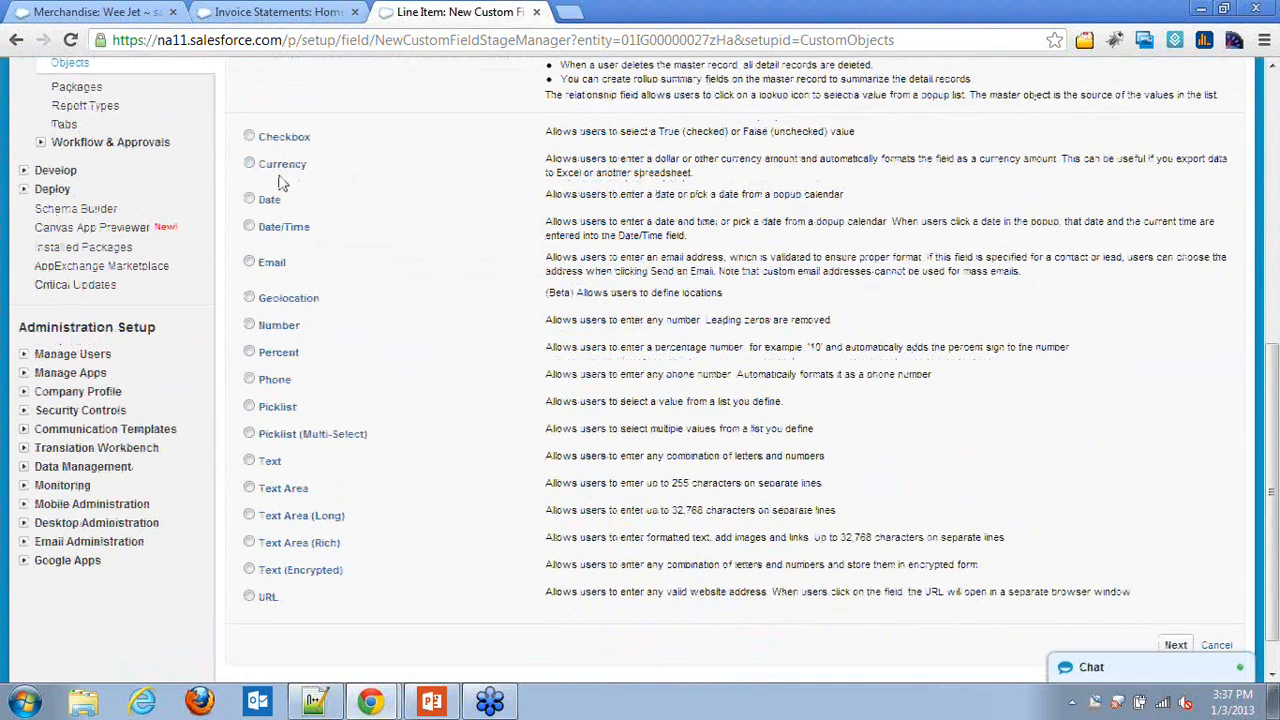
click(278, 326)
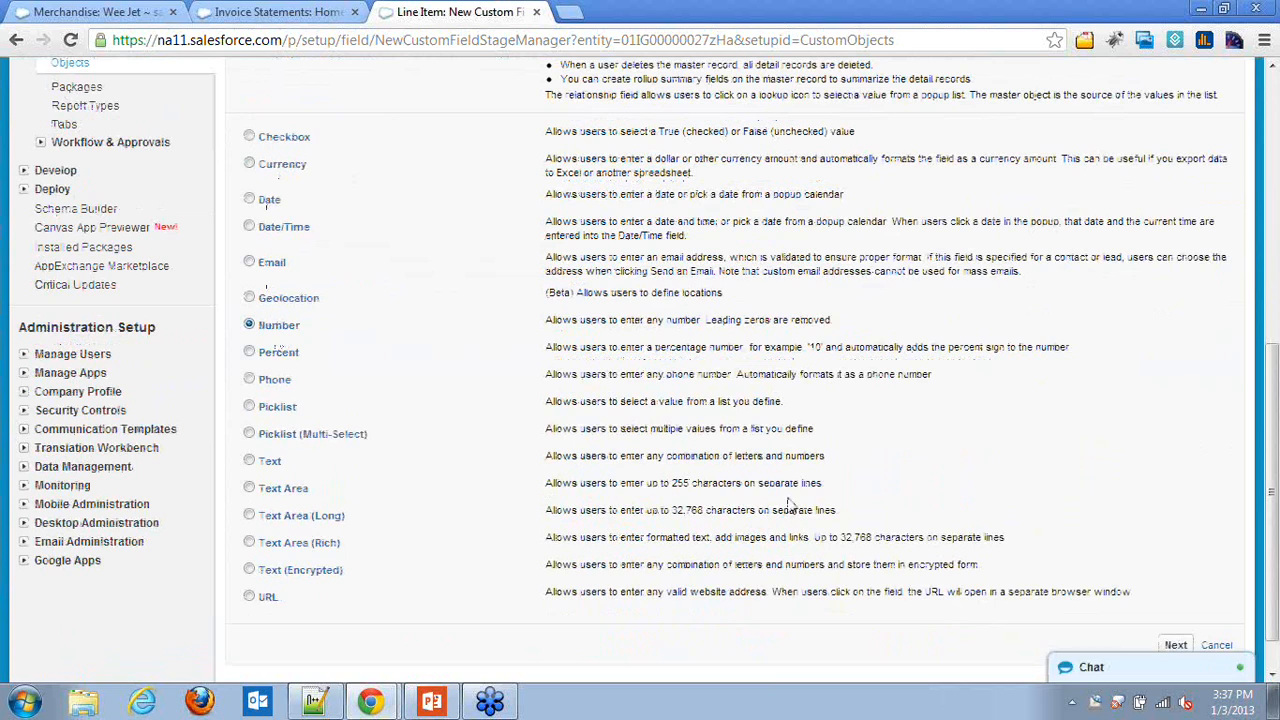
click(1176, 645)
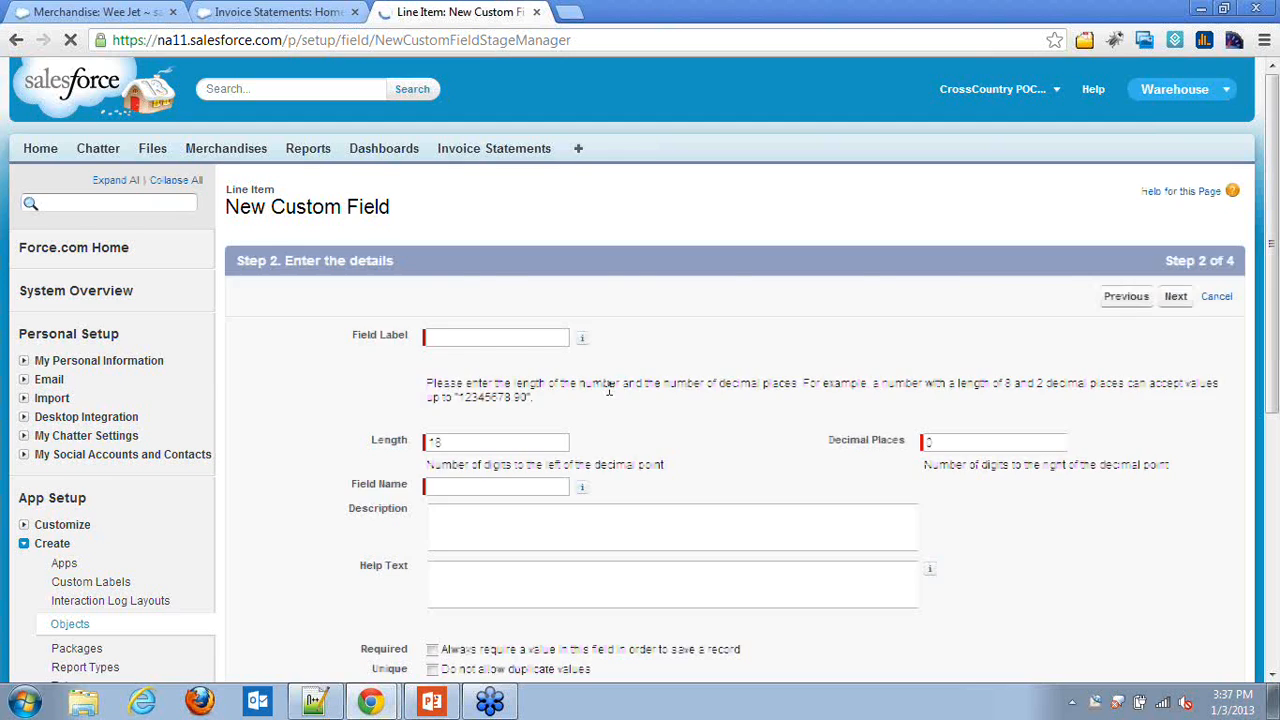
- Label the number field Units Sold, keep length 18 with 0 decimal places, and continue to its field-level security
scroll(612, 404, down, 2)
click(487, 150)
text(Unit)
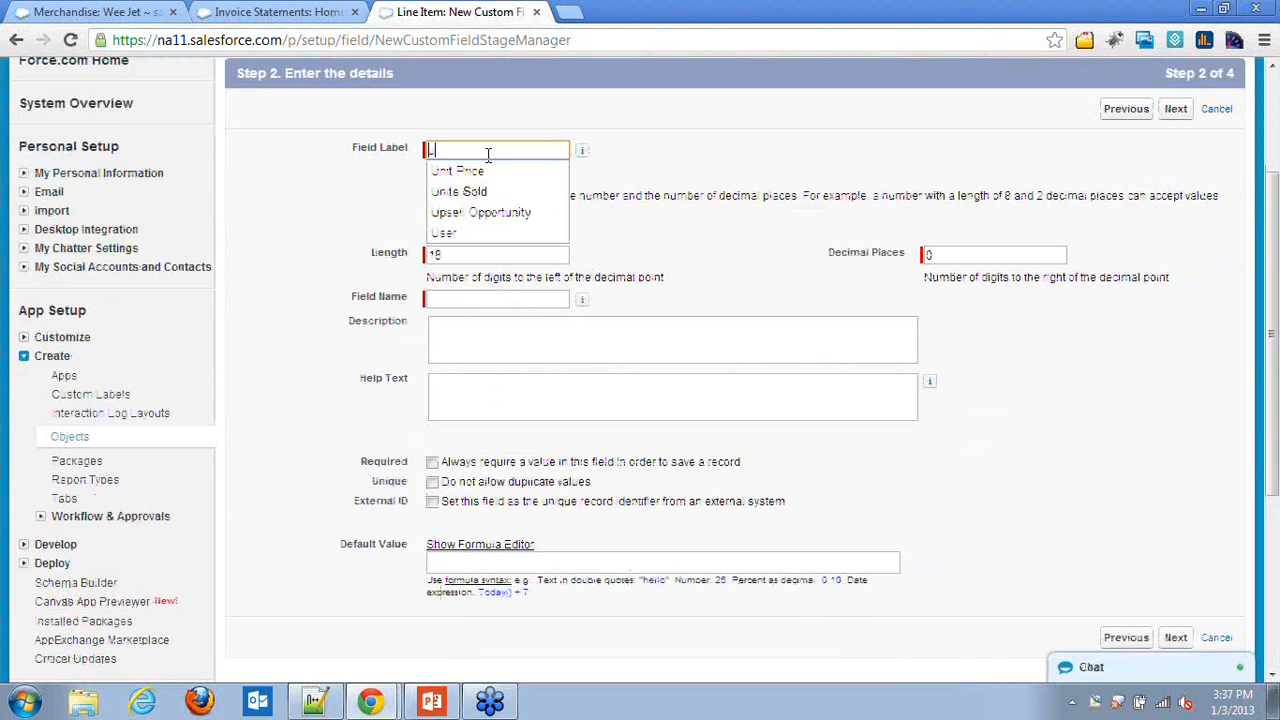
click(484, 191)
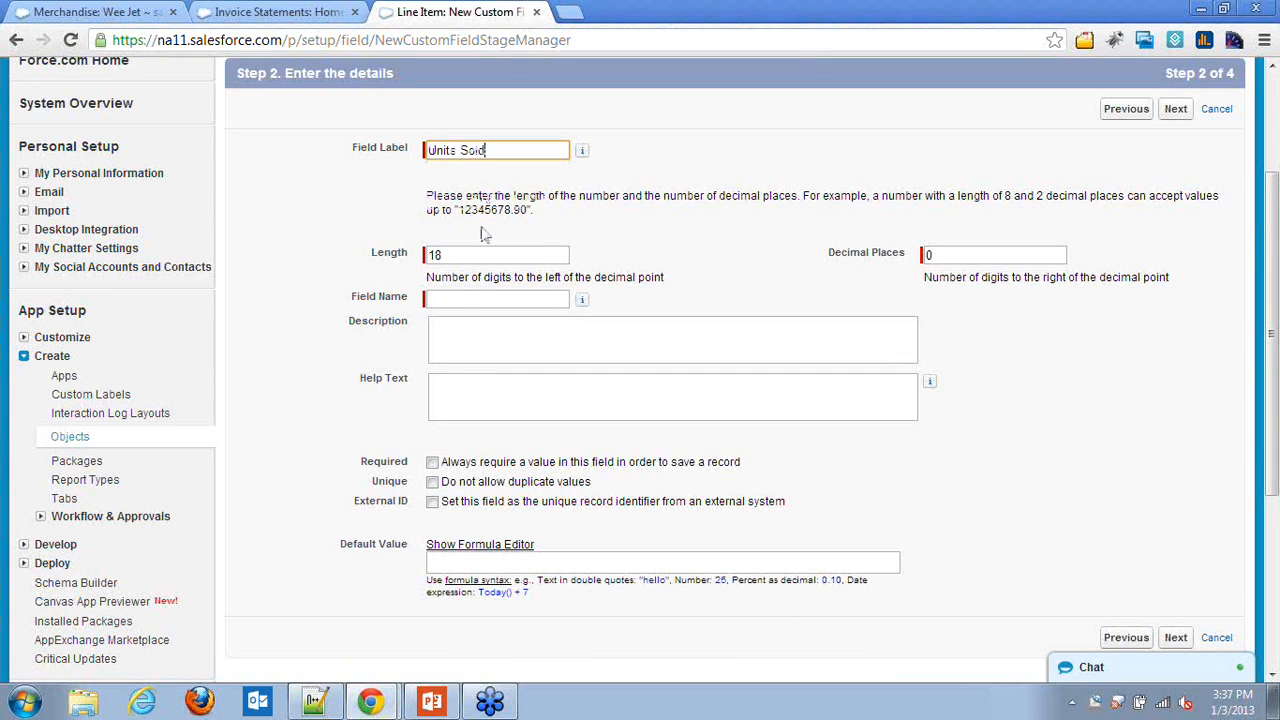
click(487, 254)
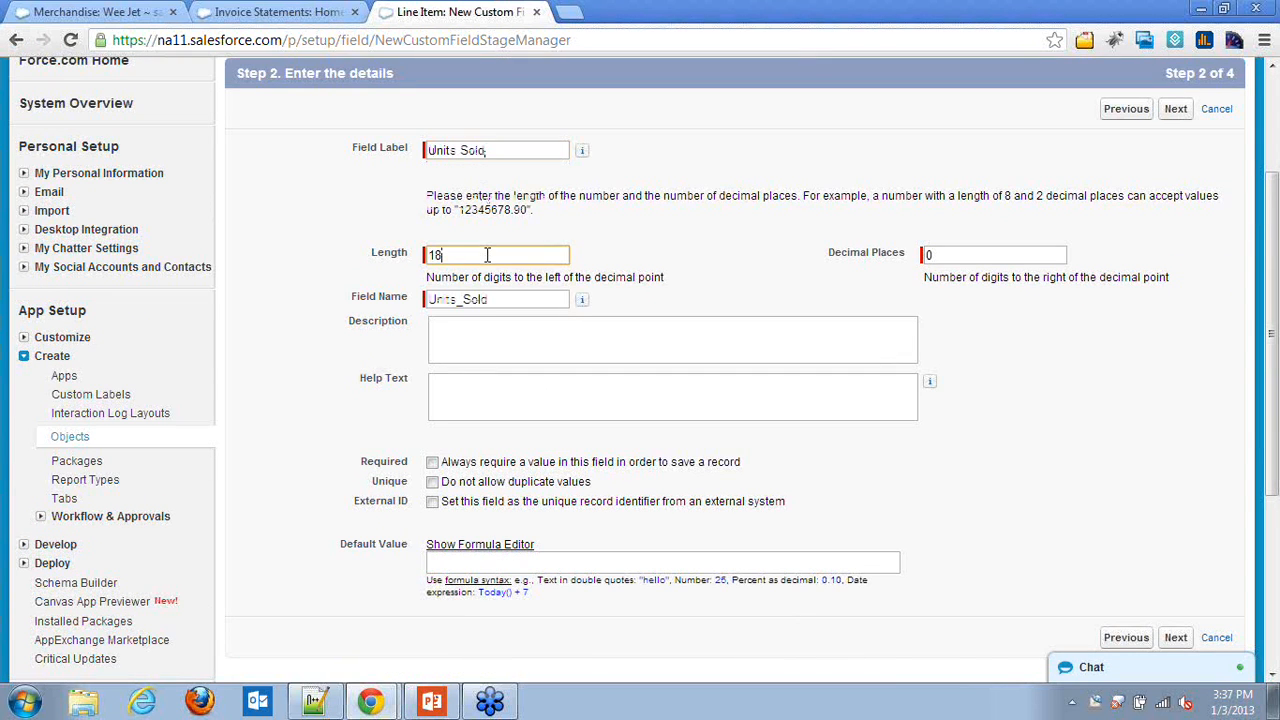
click(976, 456)
scroll(1090, 558, down, 1)
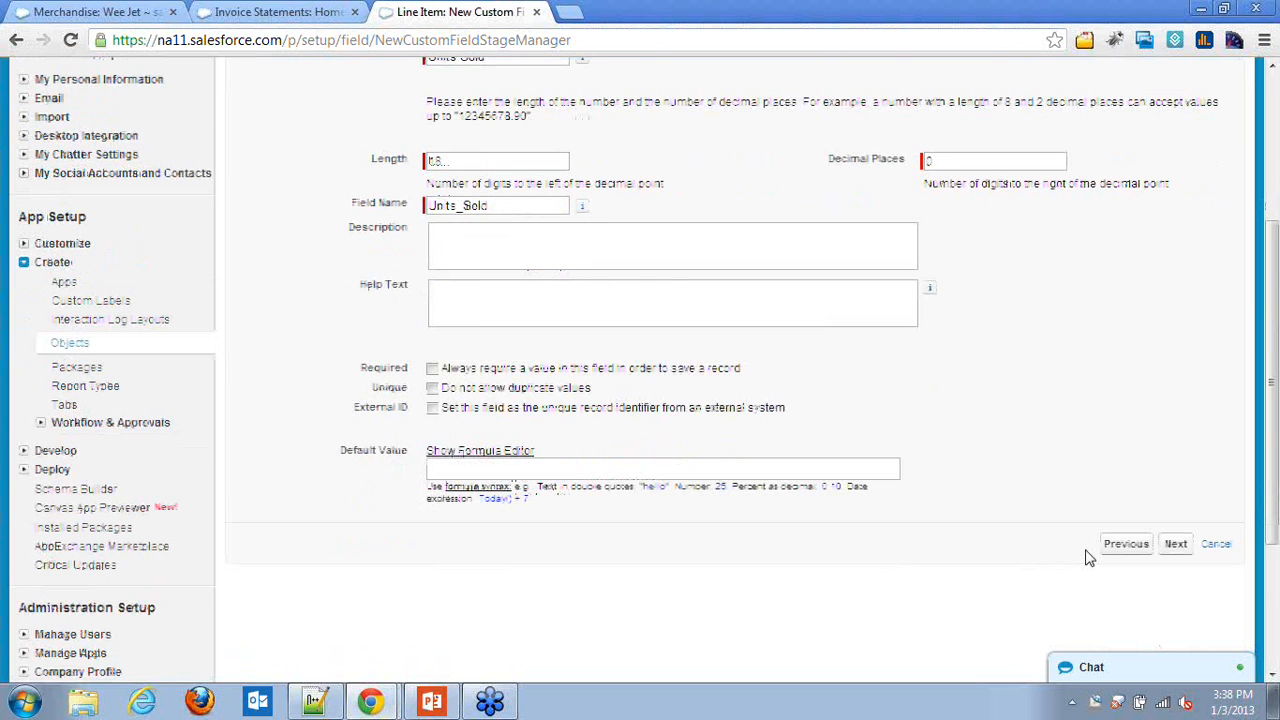
scroll(1090, 558, down, 1)
click(1176, 449)
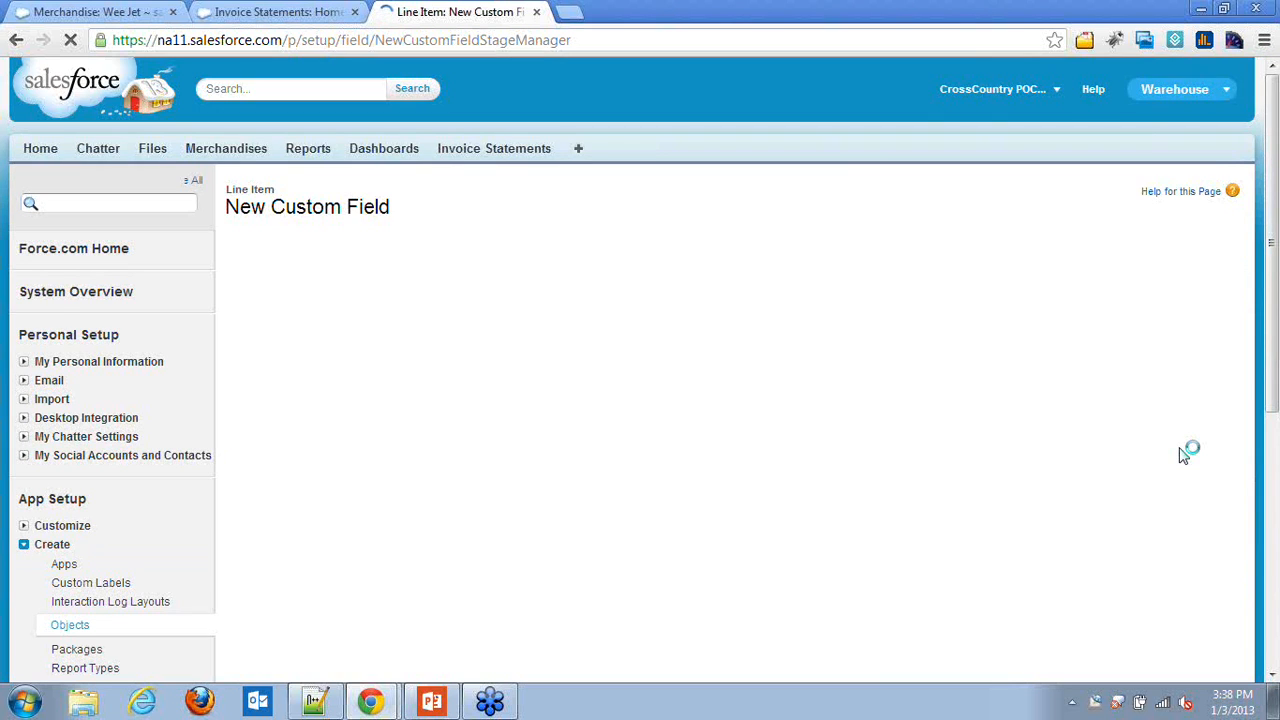
- Accept the default field-level security for Units Sold and save the field with the Line Item Layout included
scroll(1183, 455, down, 1)
click(1177, 208)
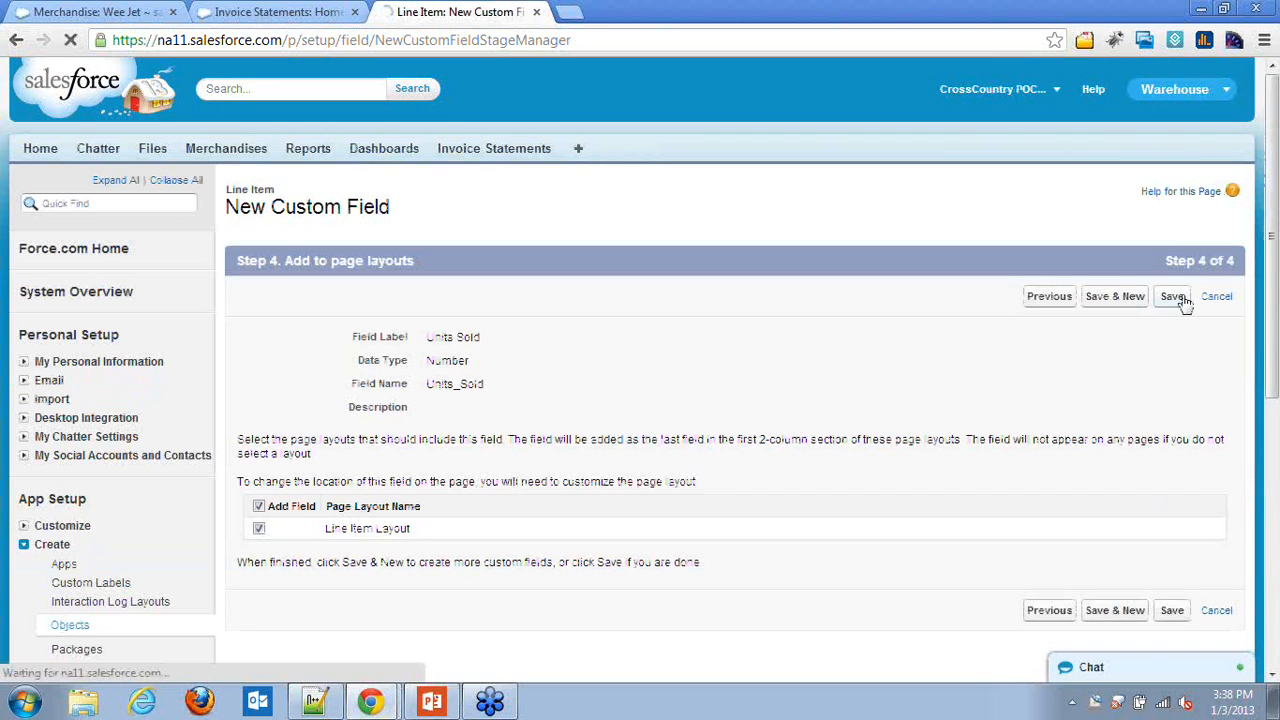
click(1172, 297)
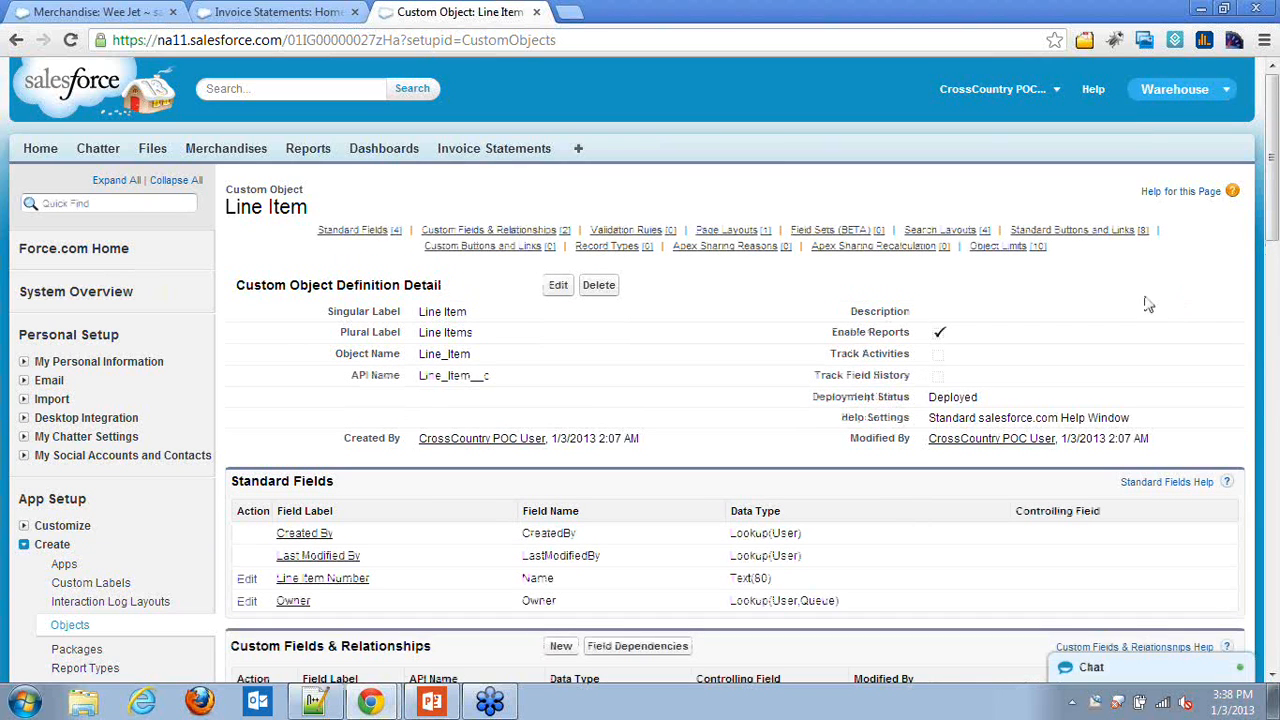
- Review the Line Item custom fields, then switch to PowerPoint and show the Force.com Demo App – Data Model slide full screen
scroll(1148, 288, down, 2)
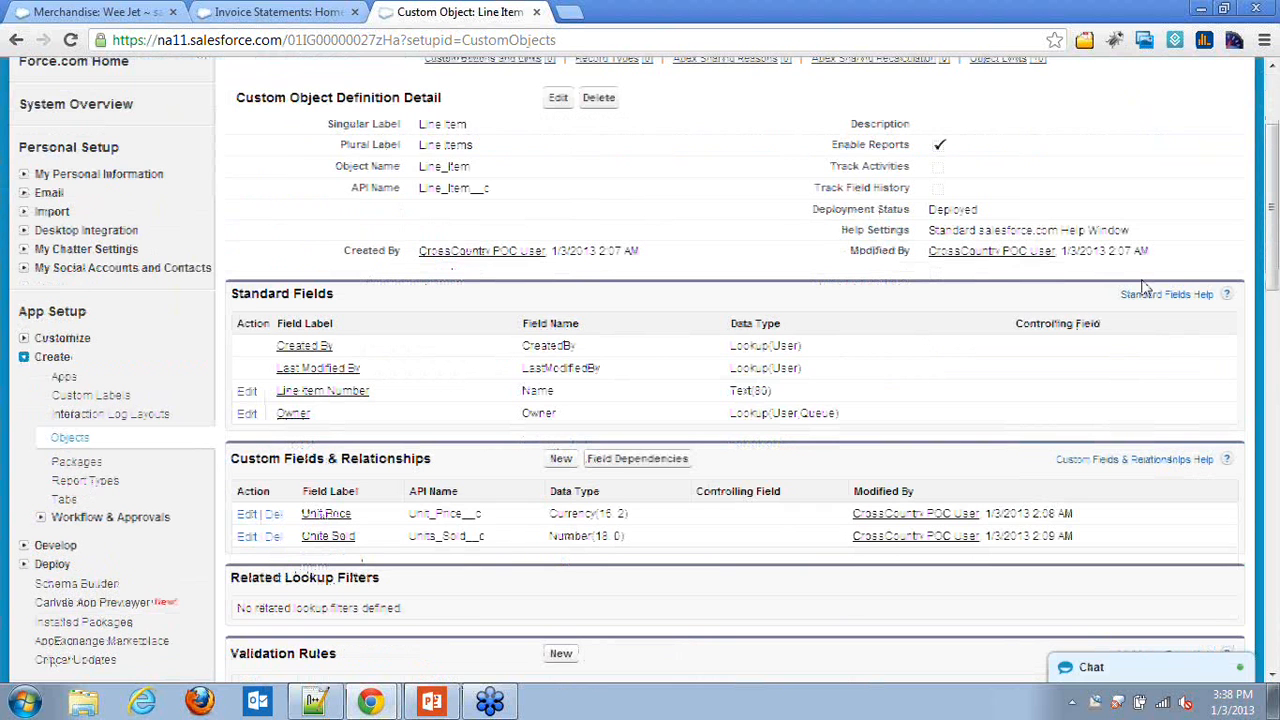
scroll(1148, 288, down, 1)
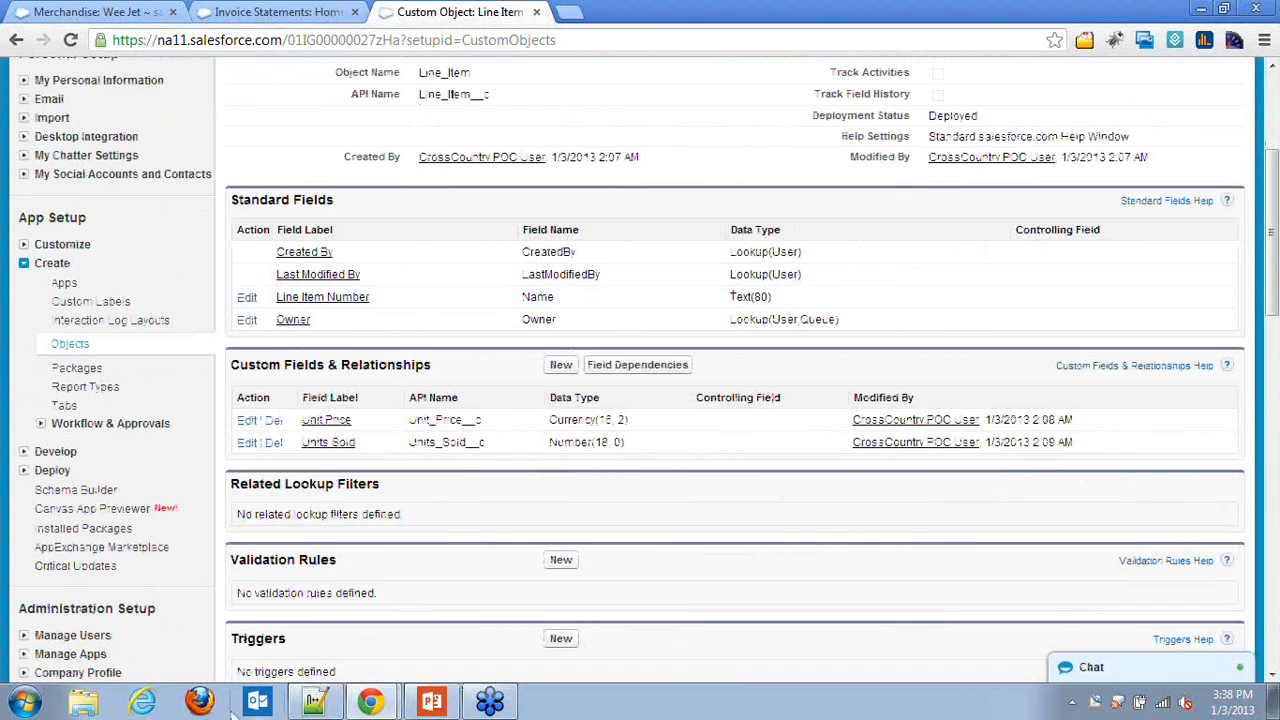
click(431, 702)
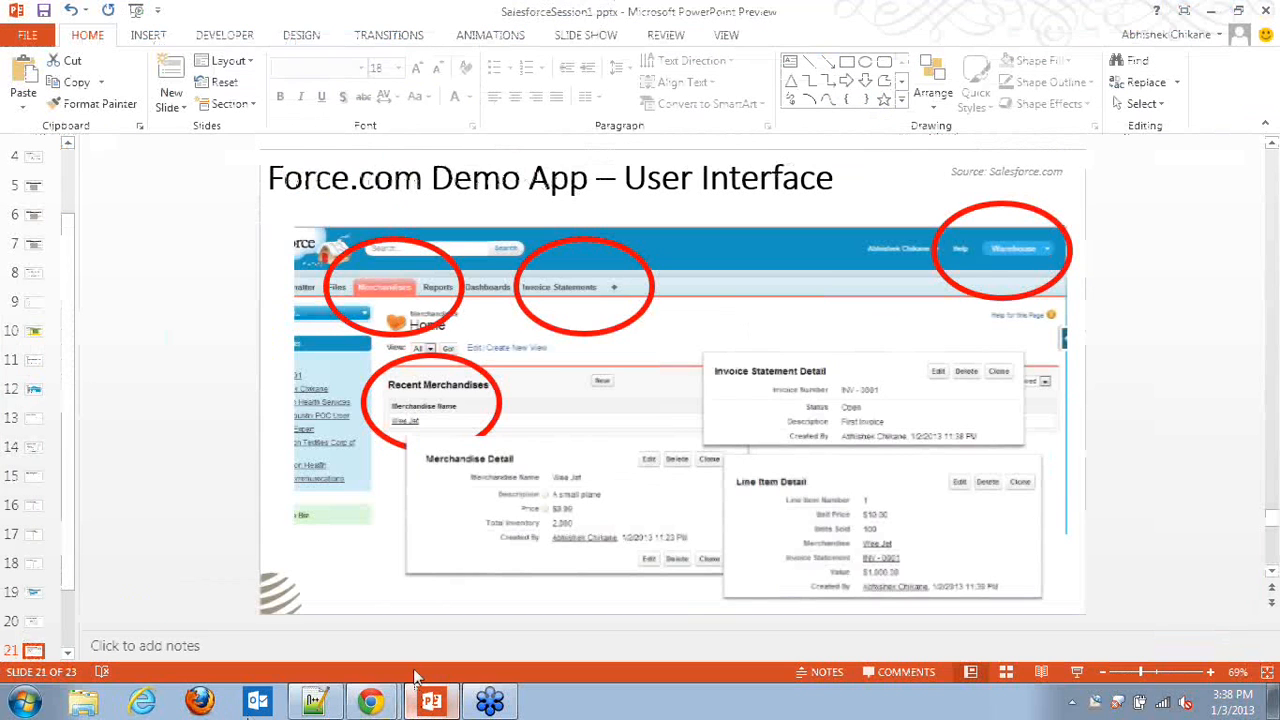
scroll(394, 457, down, 1)
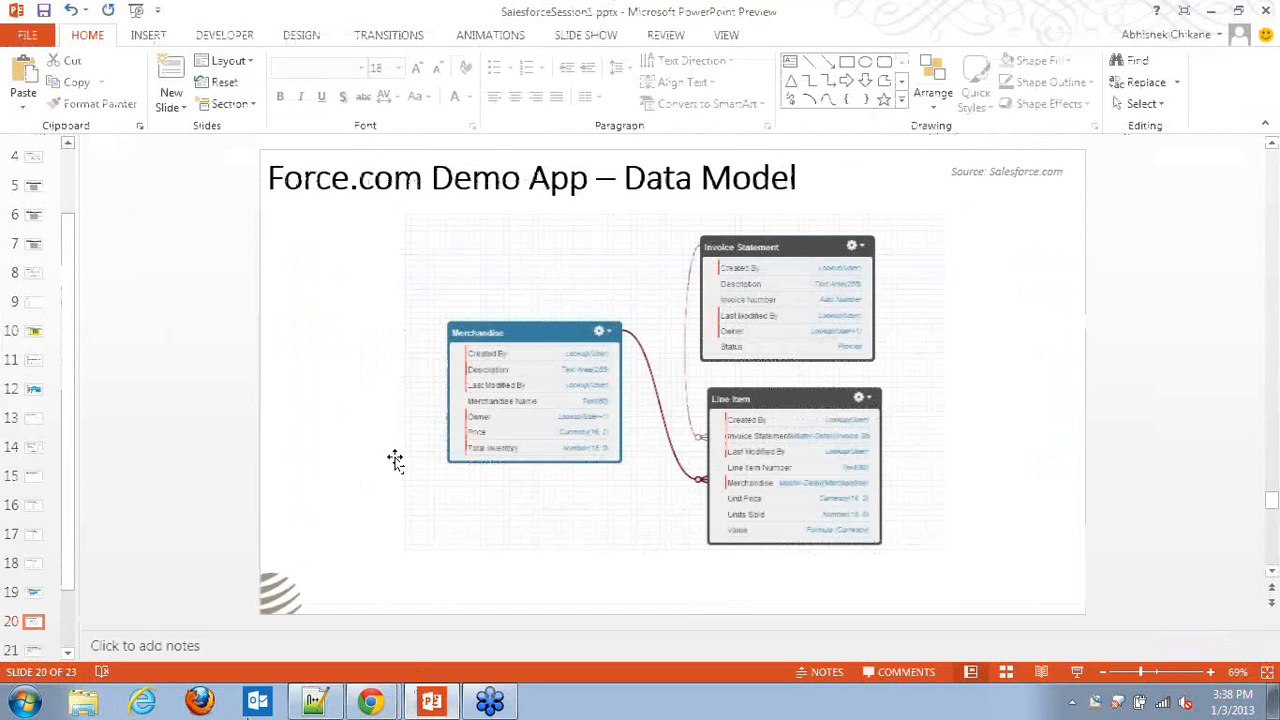
click(1077, 671)
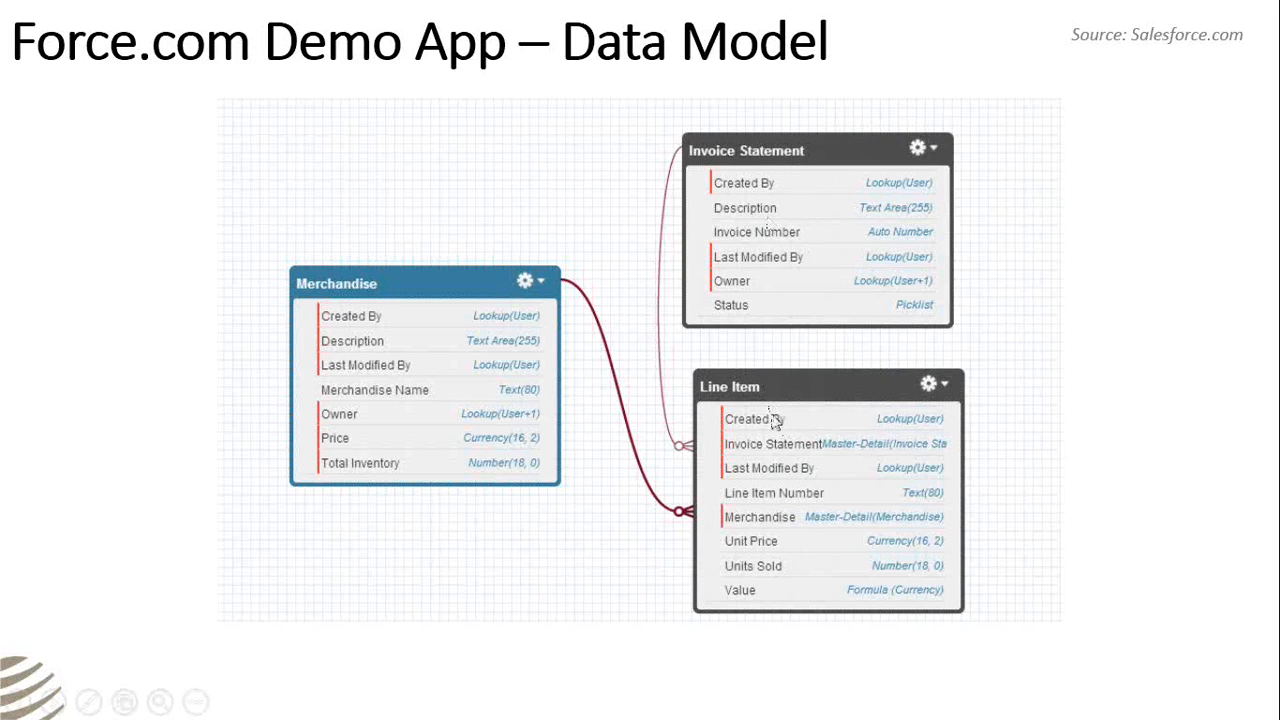